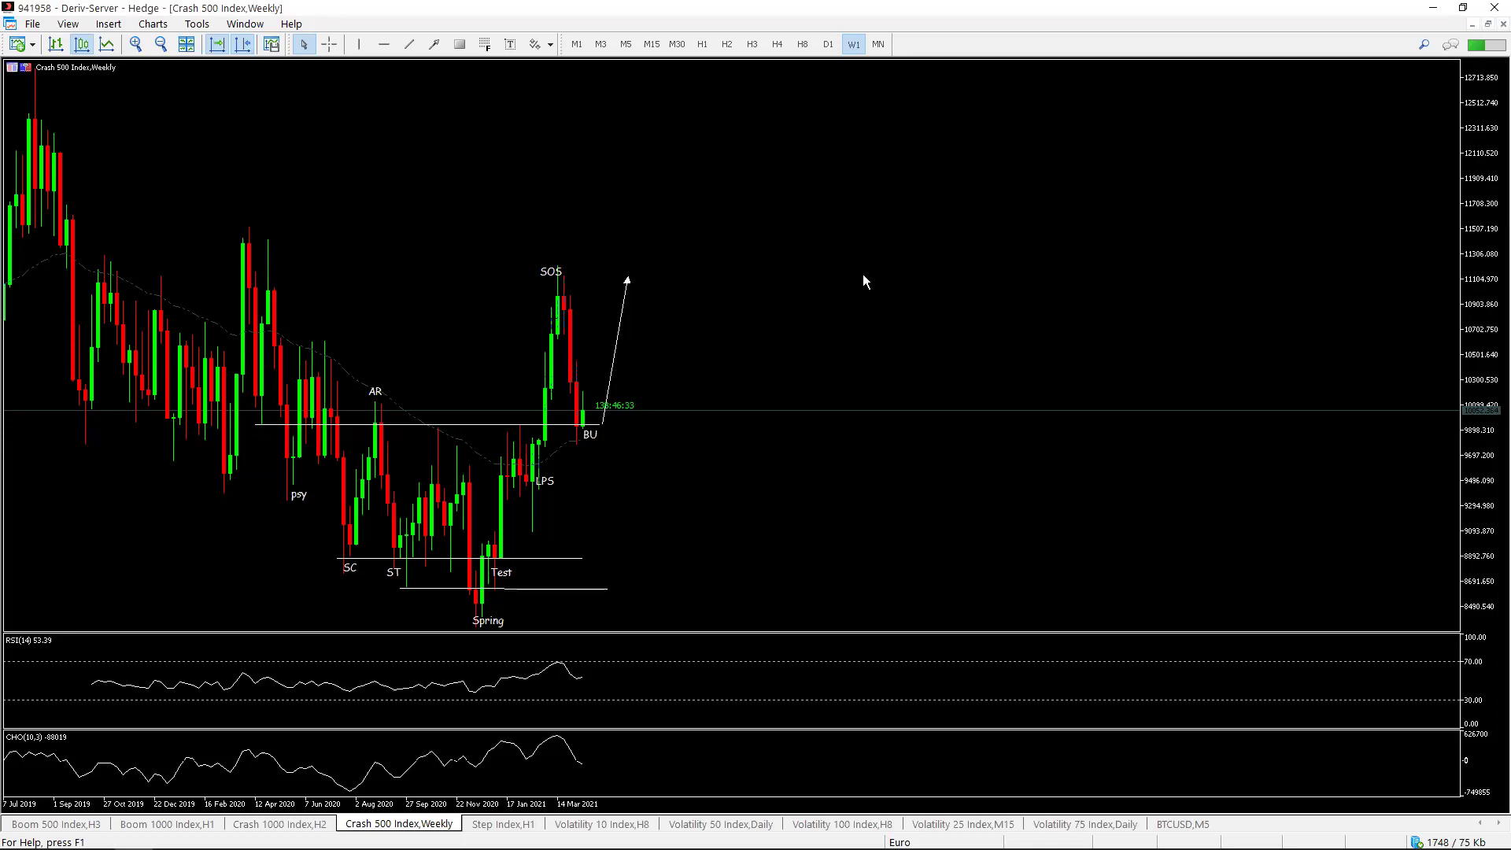
Review the Crash 500 Index on the weekly chart, then on the daily chart with the whole pattern from psy to BU in view.
key("plus")
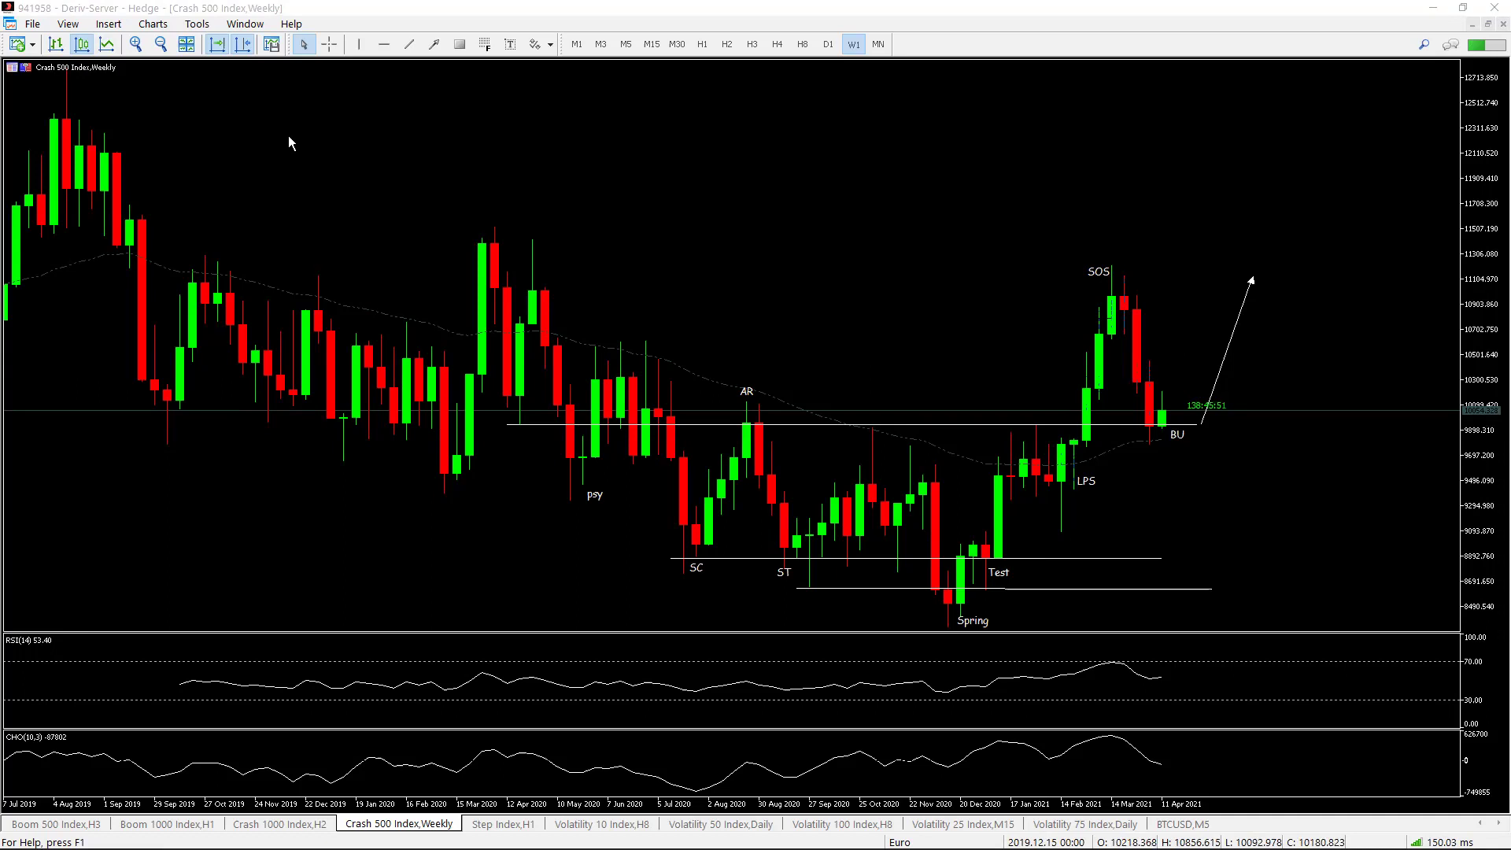
left_click(831, 43)
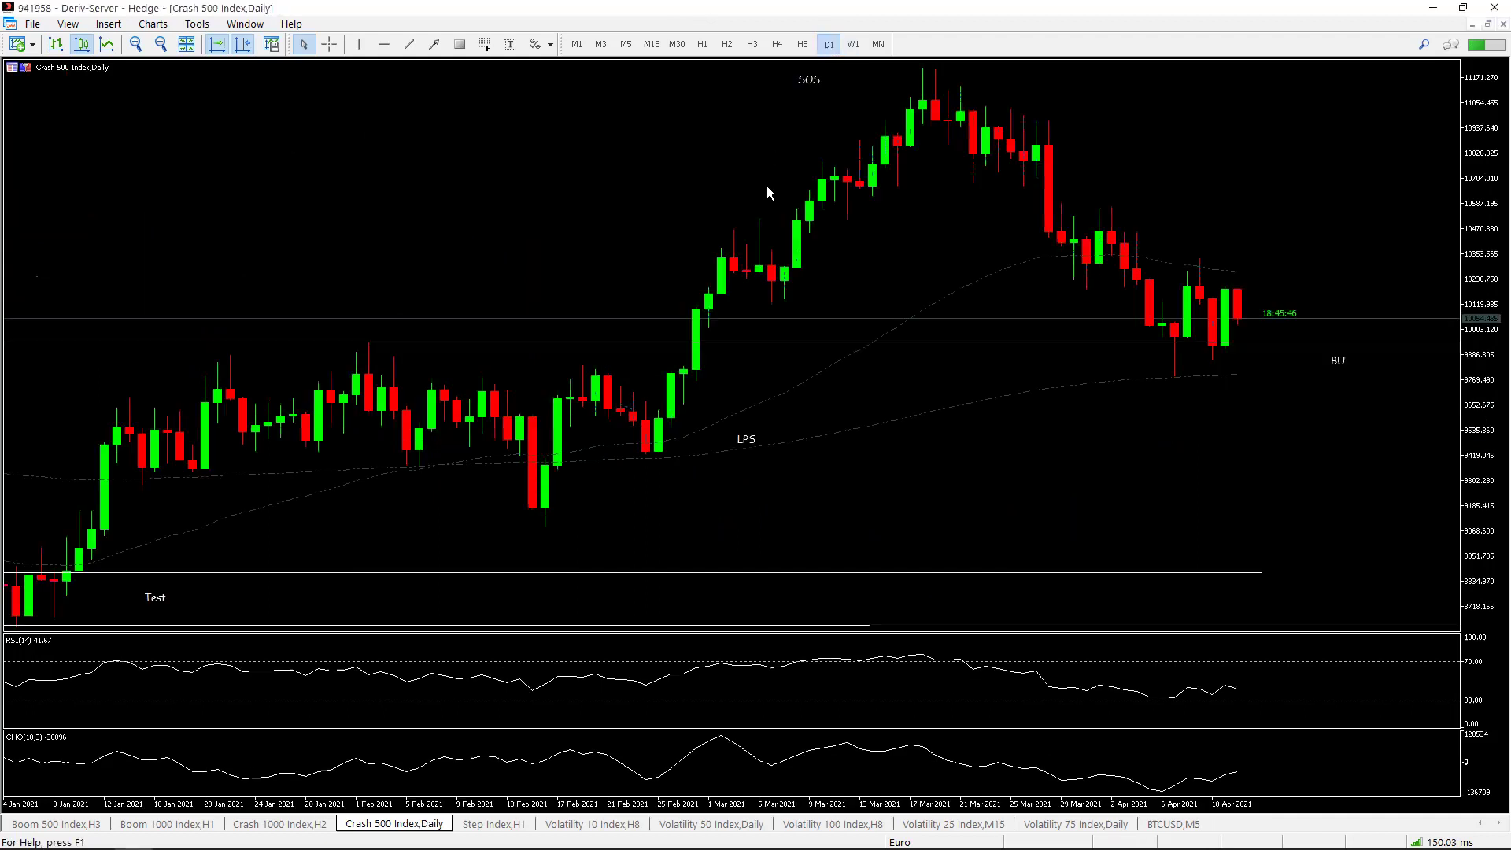
key("minus")
key("minus")
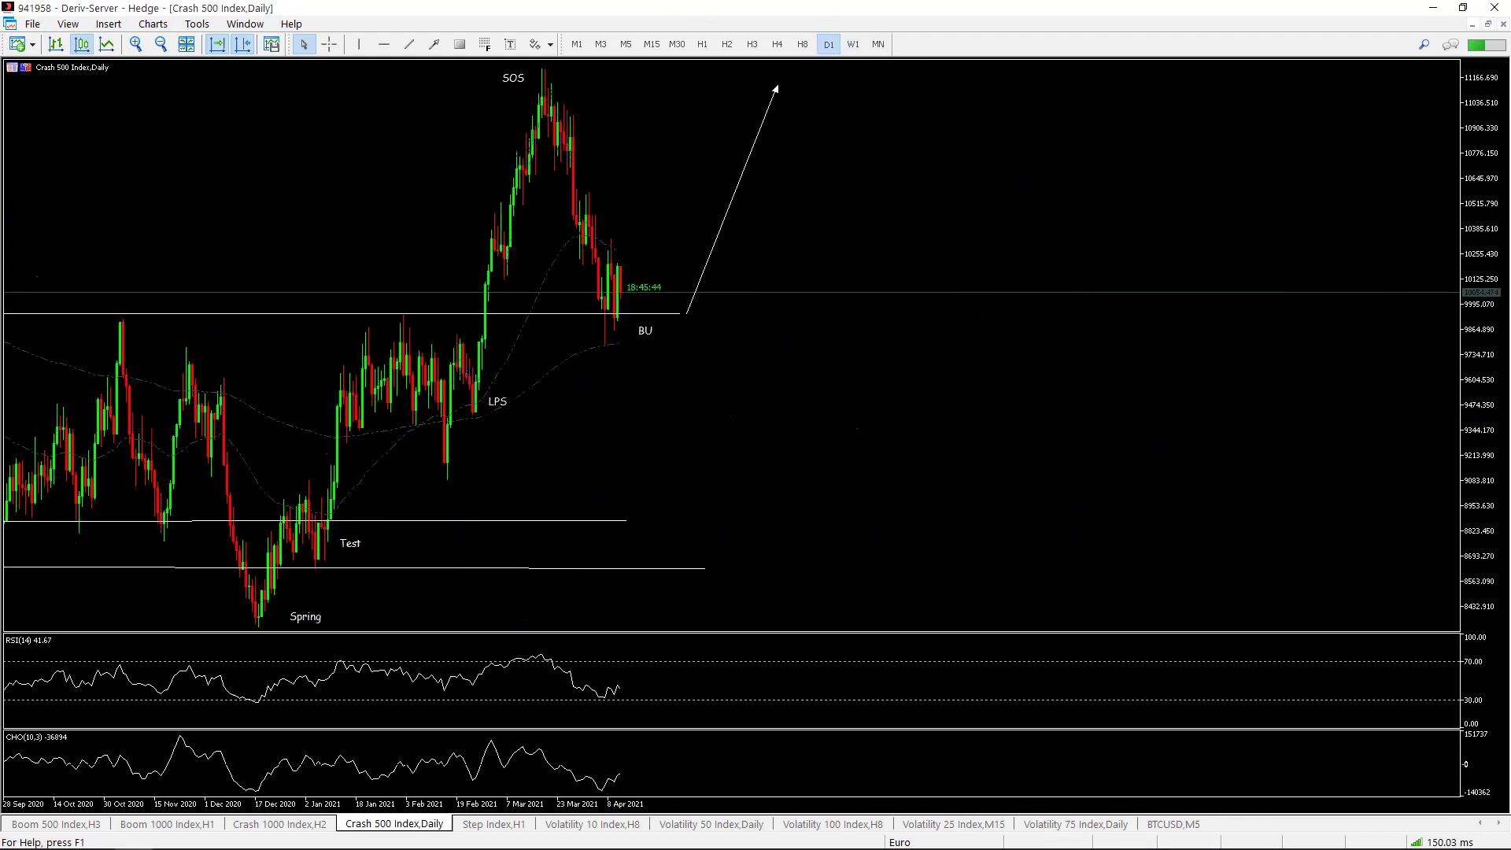
scroll(657, 417, "left", 10)
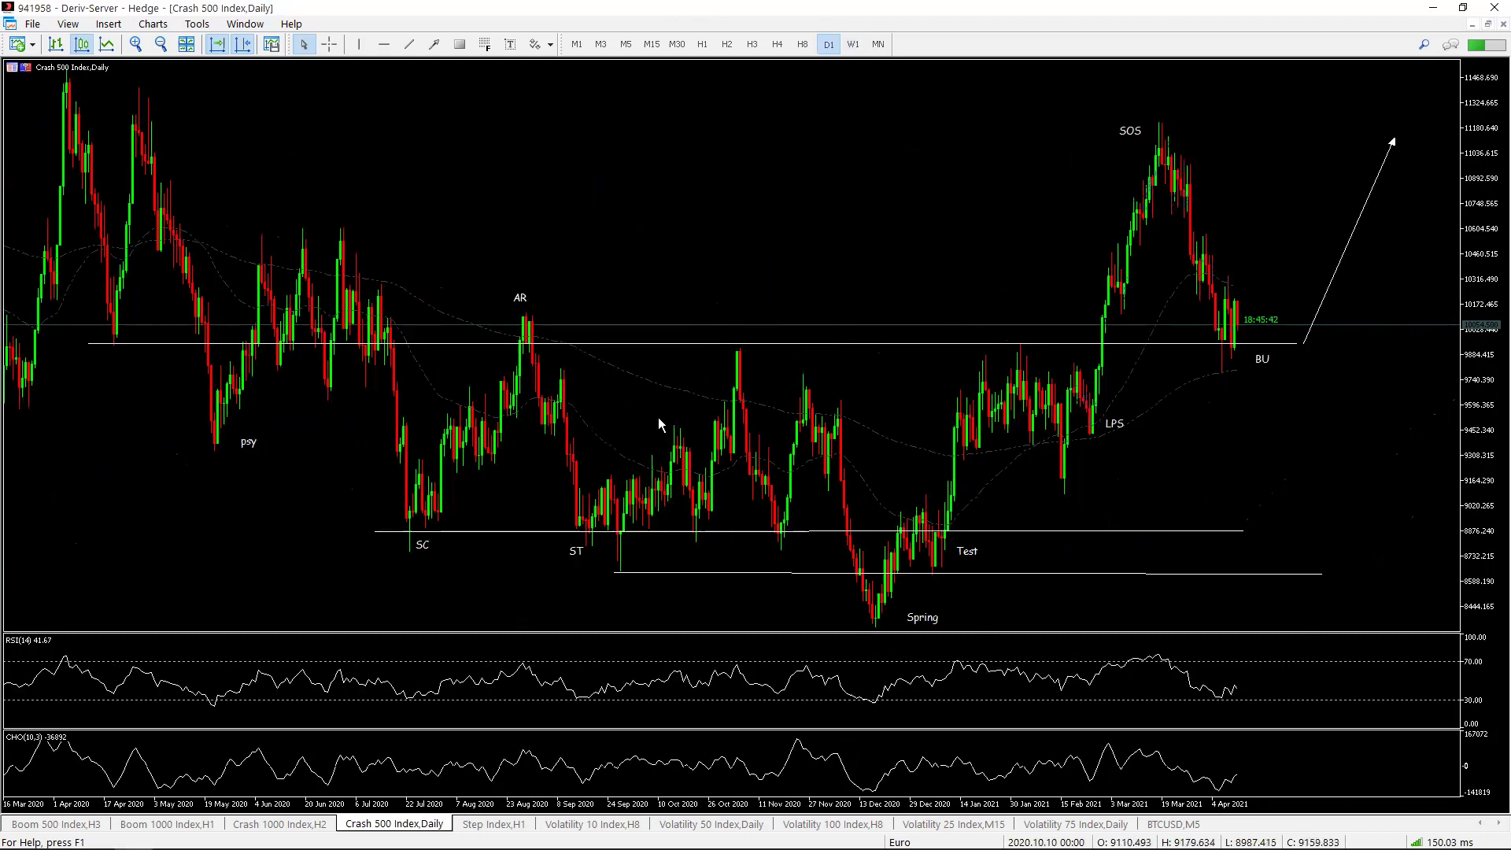
mouse_move(1474, 171)
left_mouse_down()
mouse_move(1474, 189)
mouse_move(1473, 143)
left_mouse_up()
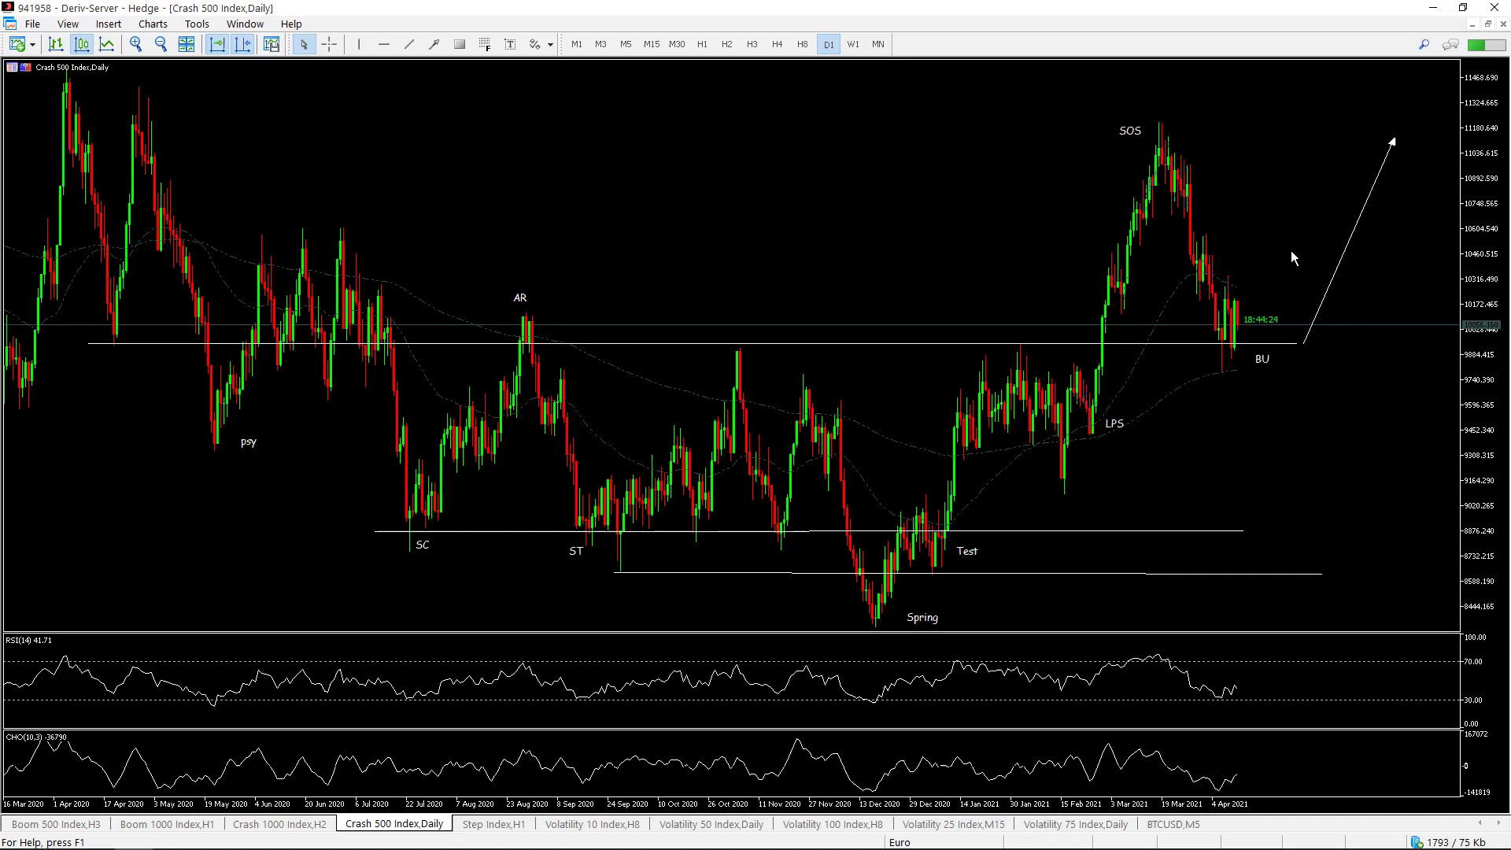
Check the Crash 500 Index on the H4 and H8 timeframes, then return to daily and examine the latest RSI reading.
left_click(782, 46)
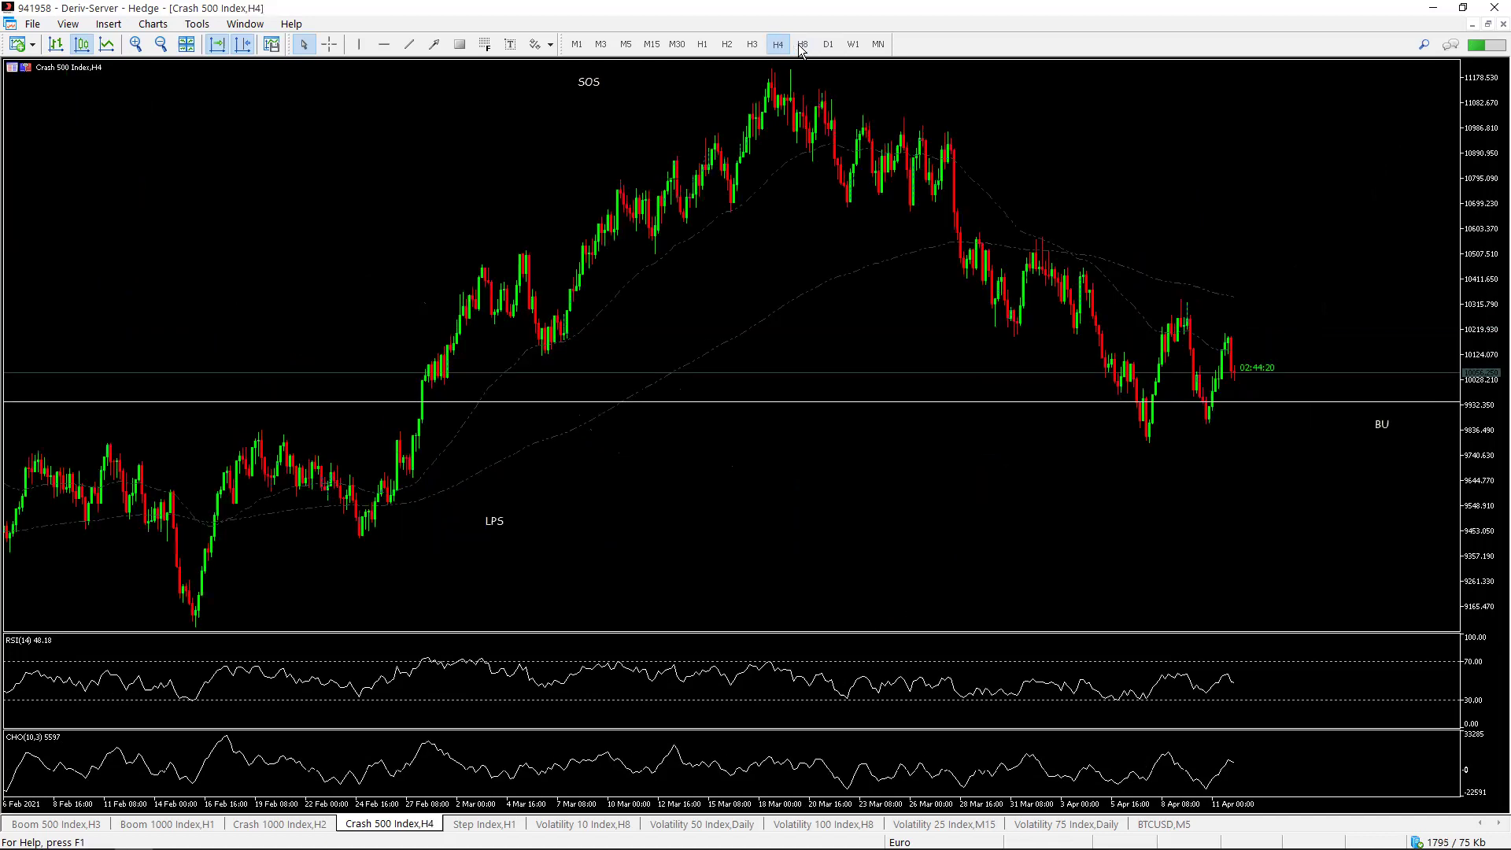
left_click(803, 44)
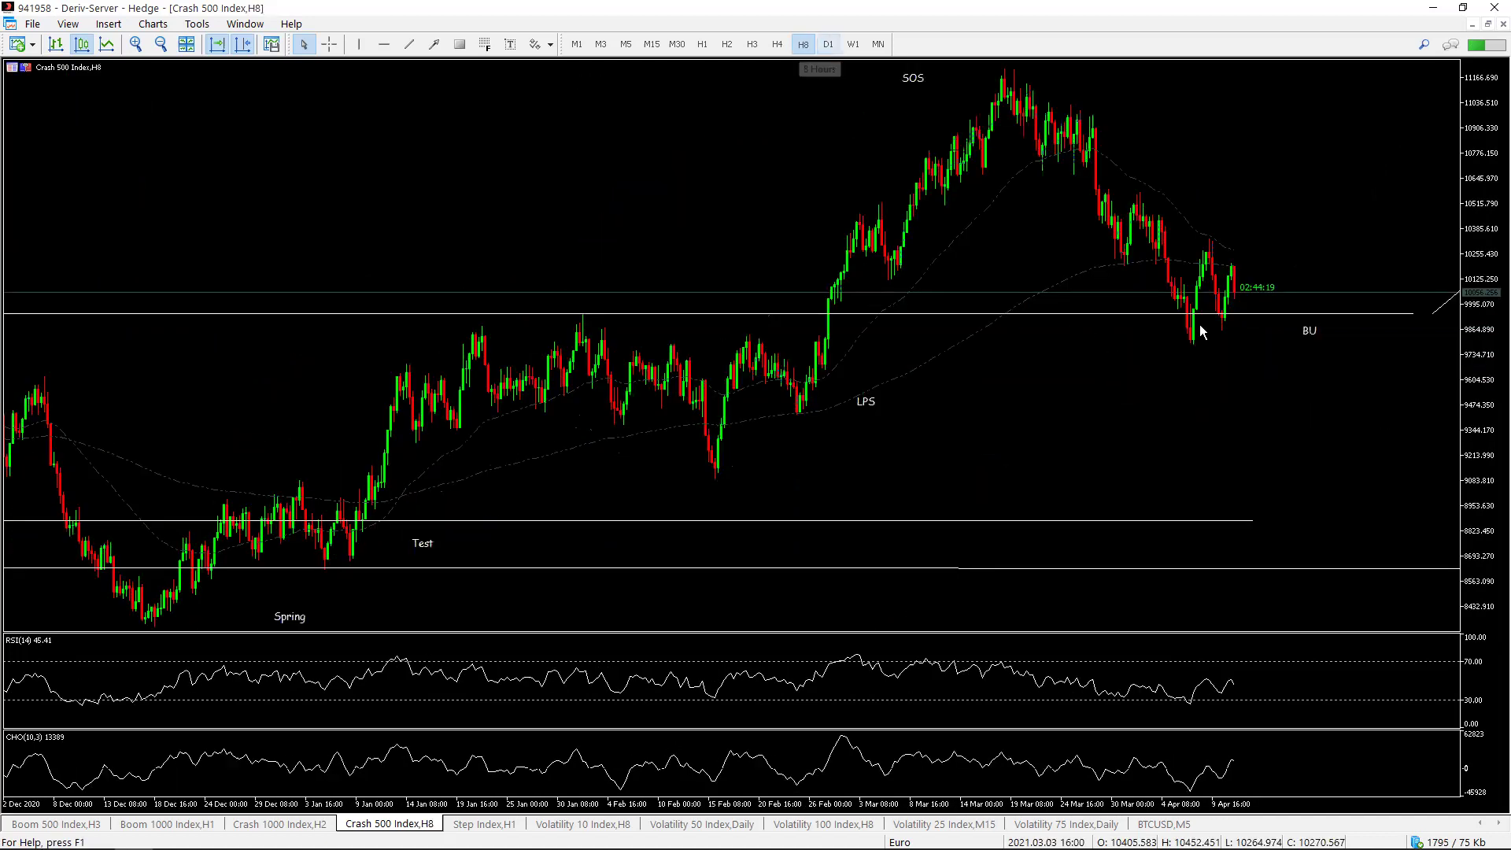
left_click(829, 43)
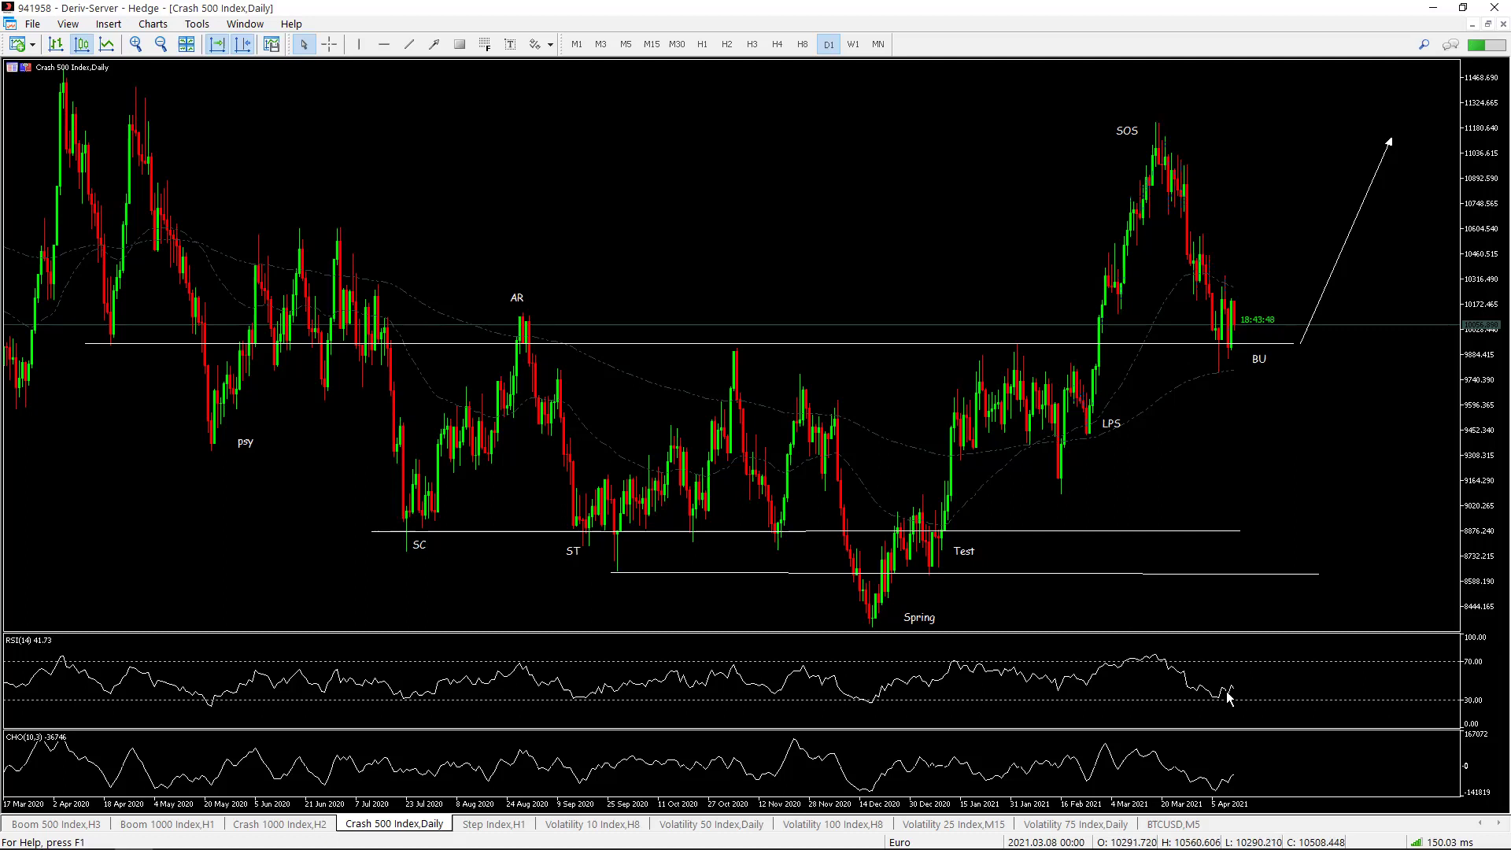
mouse_move(1227, 687)
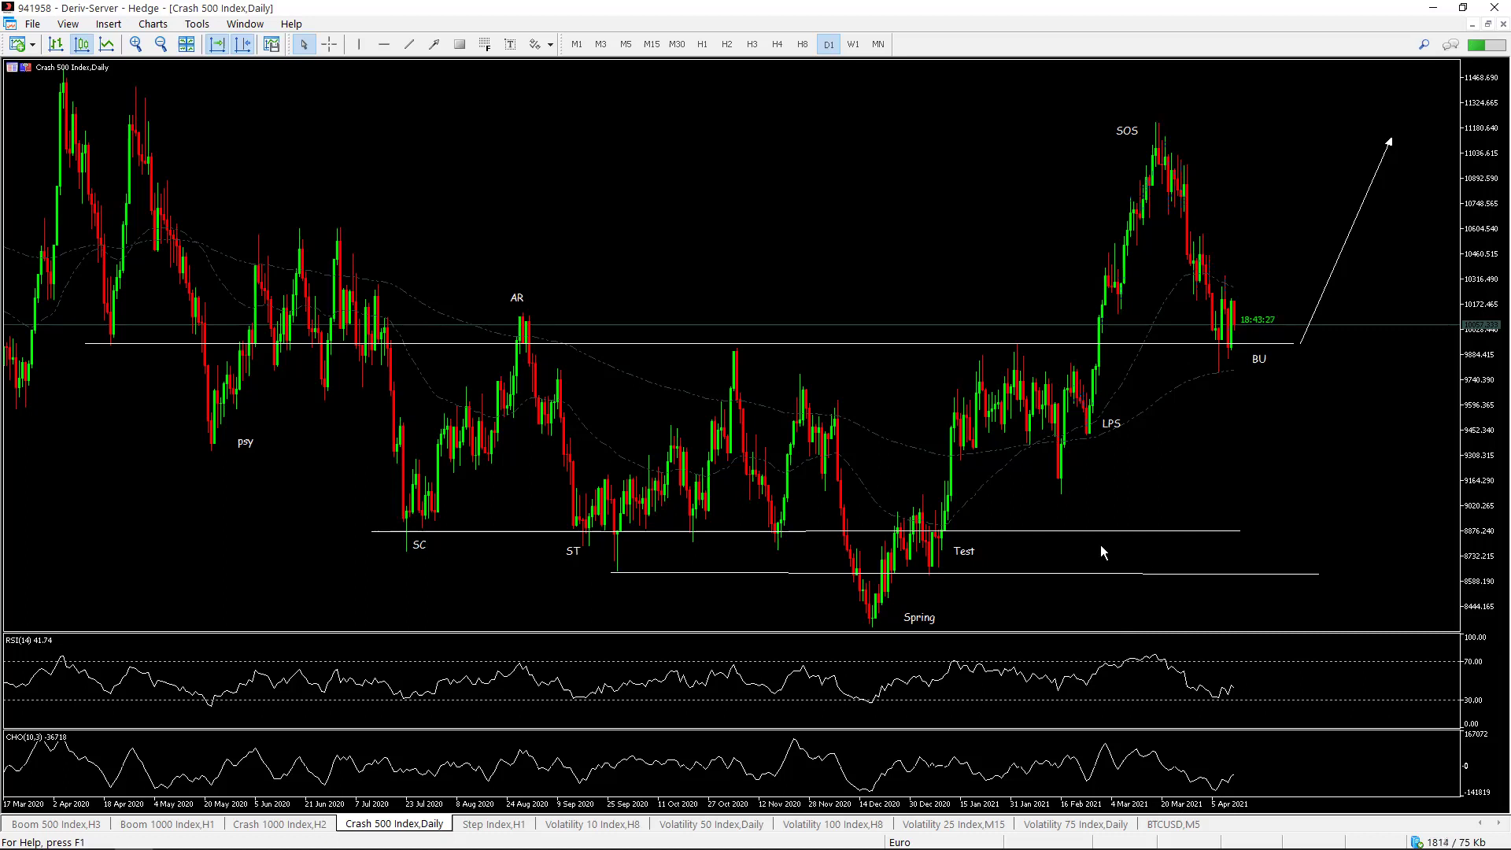
Open the Step Index chart and examine its descending channels on the weekly and daily timeframes.
left_click(509, 824)
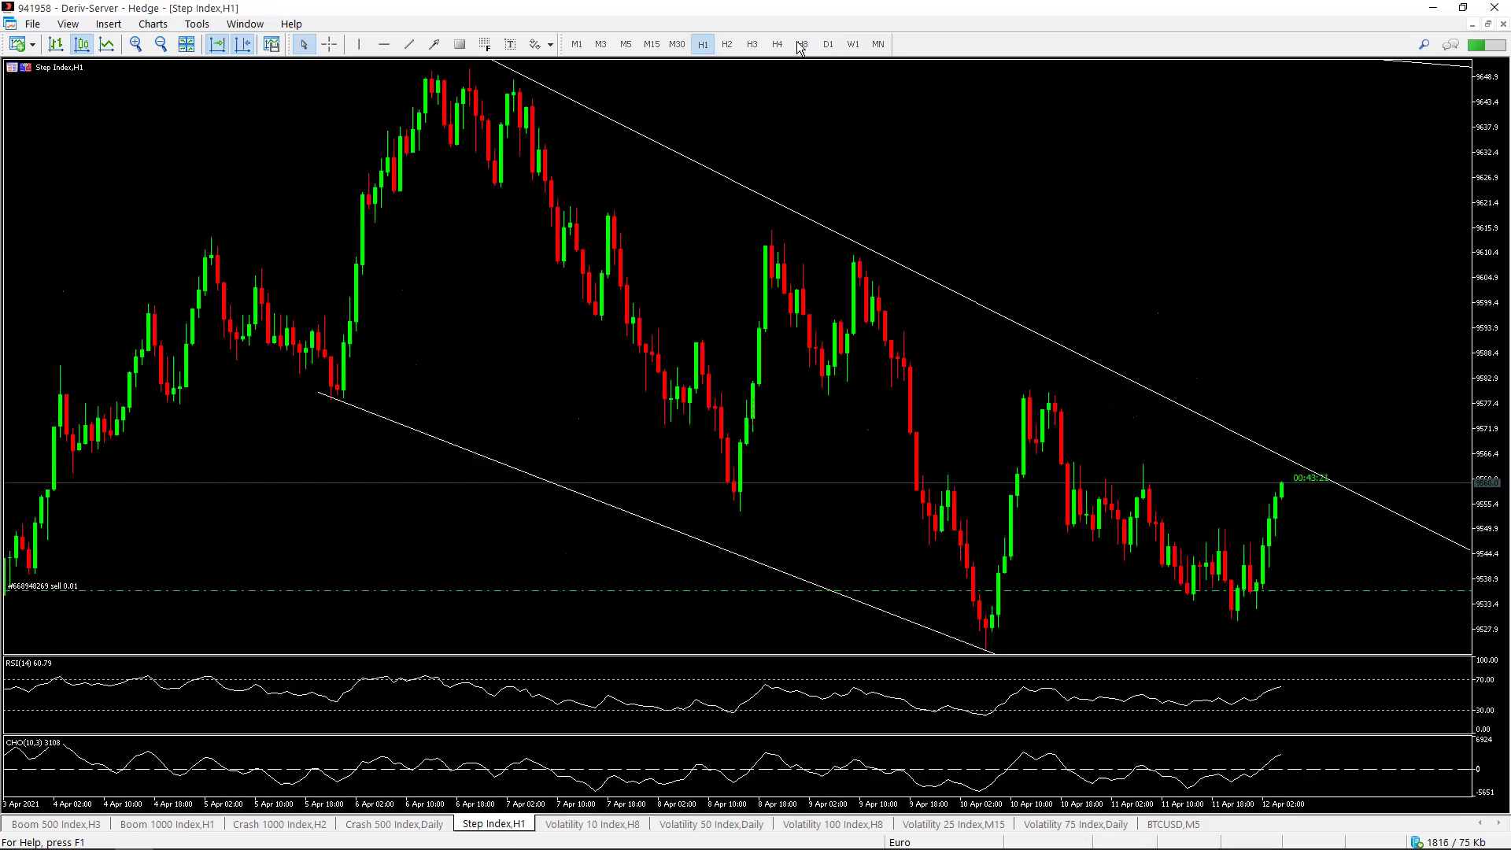
left_click(852, 45)
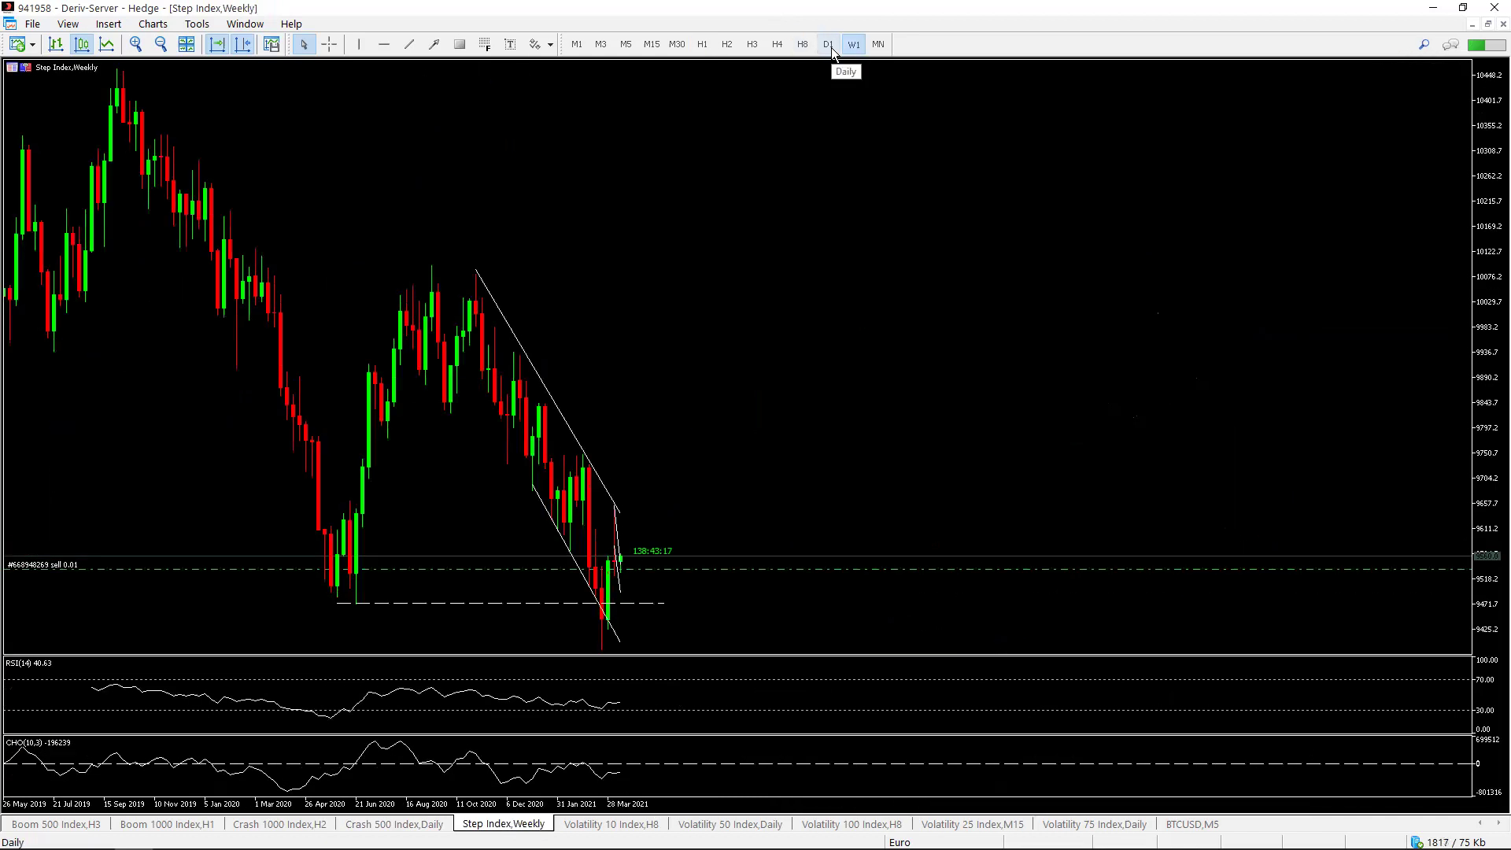
left_click(829, 47)
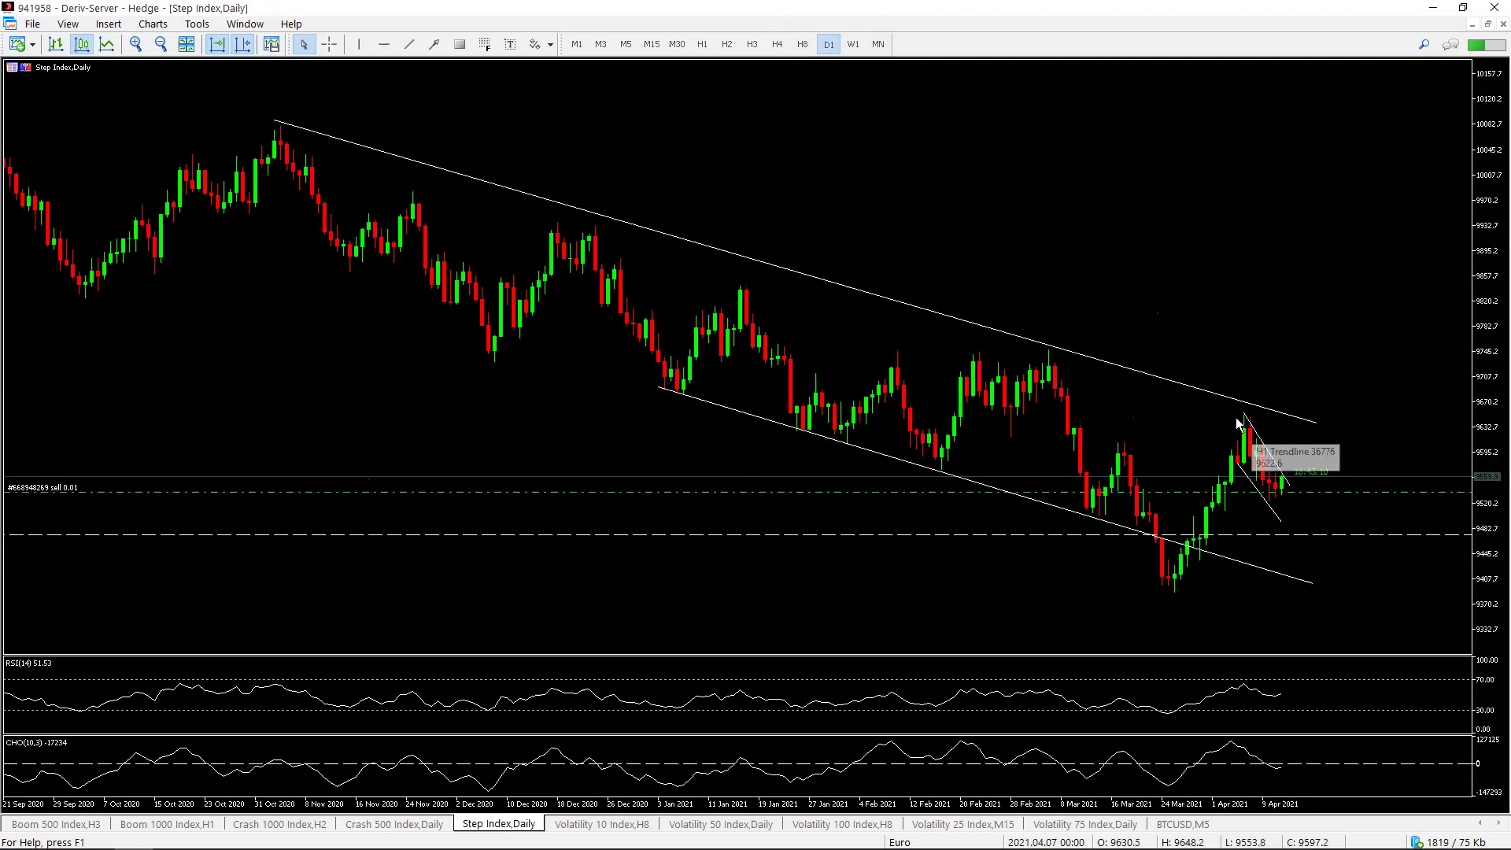
mouse_move(1276, 488)
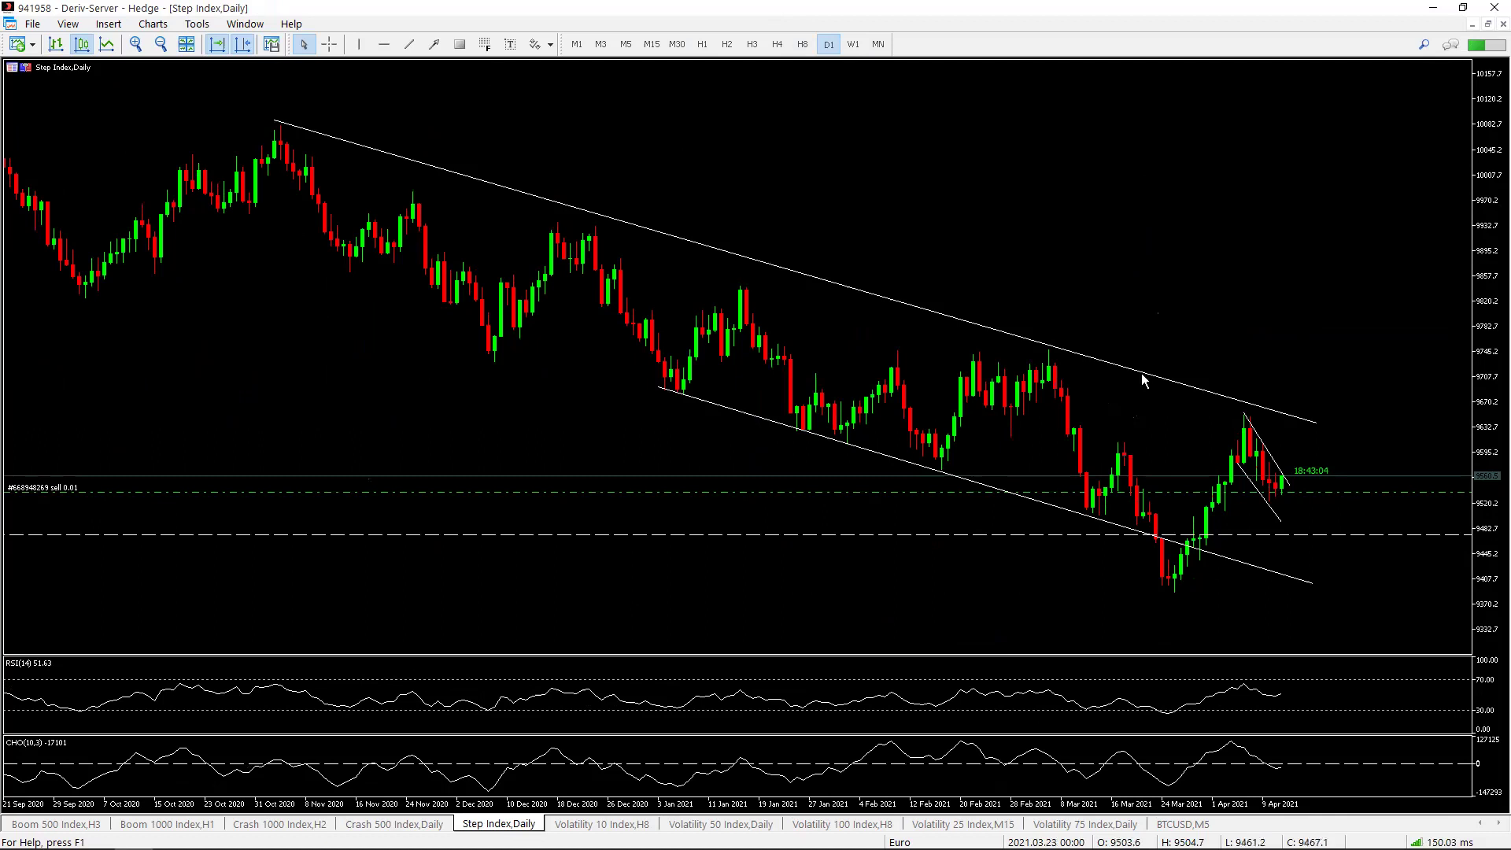
mouse_move(1262, 449)
mouse_move(1249, 539)
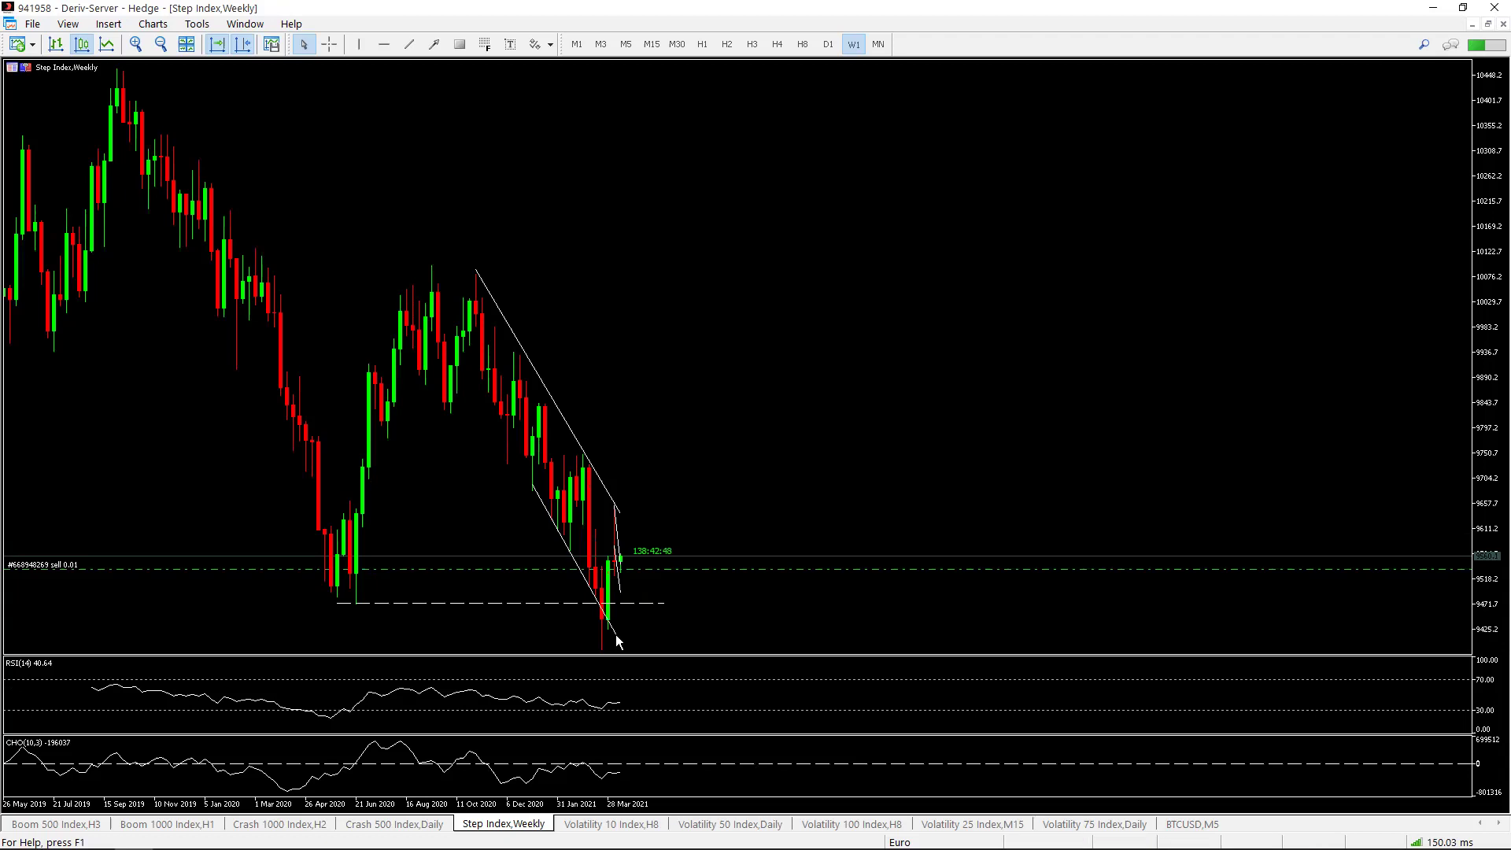
Inspect the latest Step Index weekly candles up close, then return to the daily chart with the full descending channel in view.
key("plus")
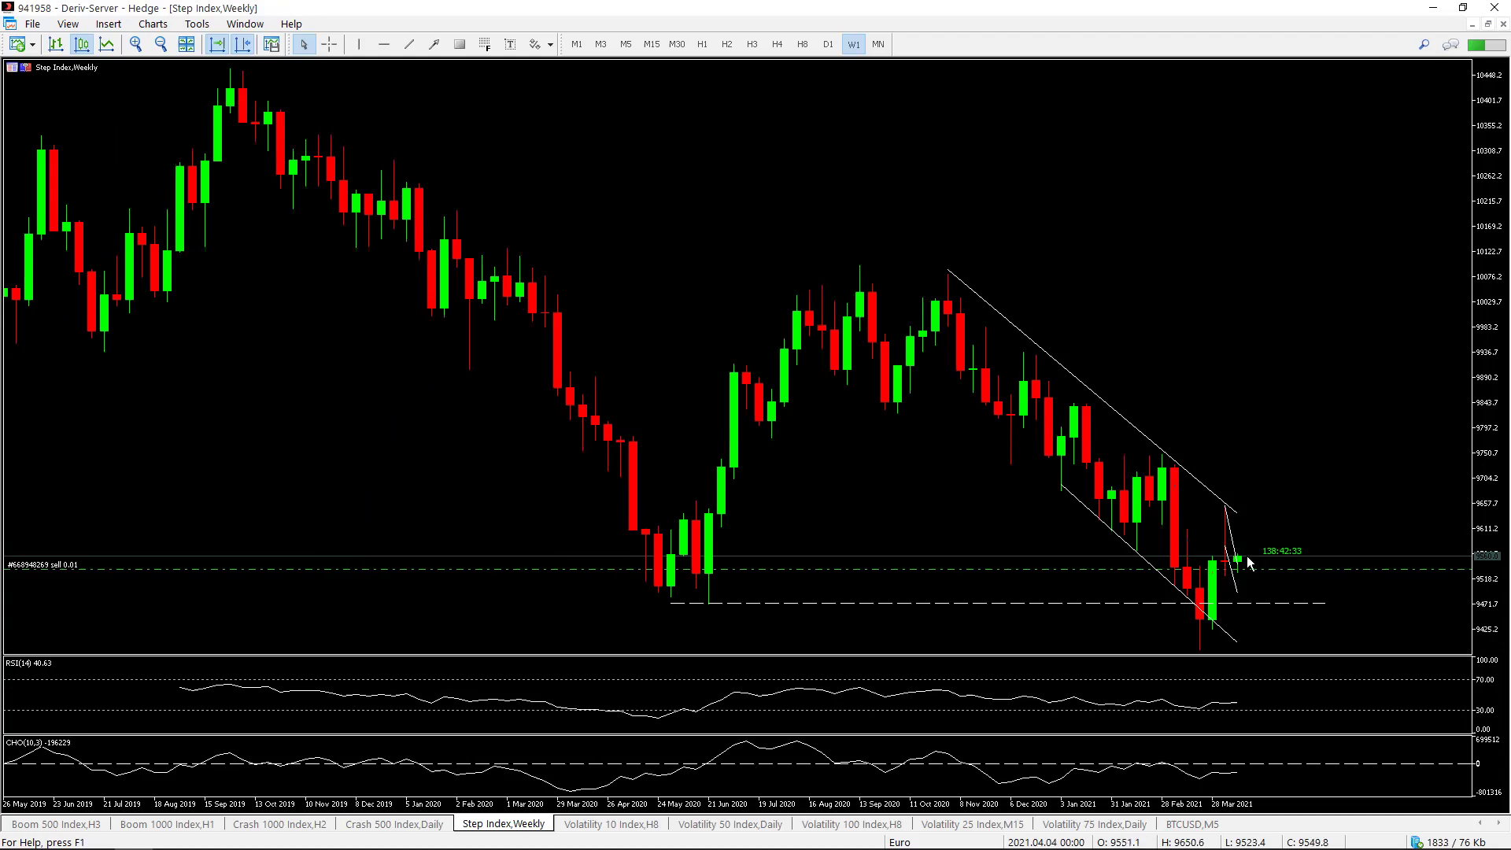
left_click(828, 45)
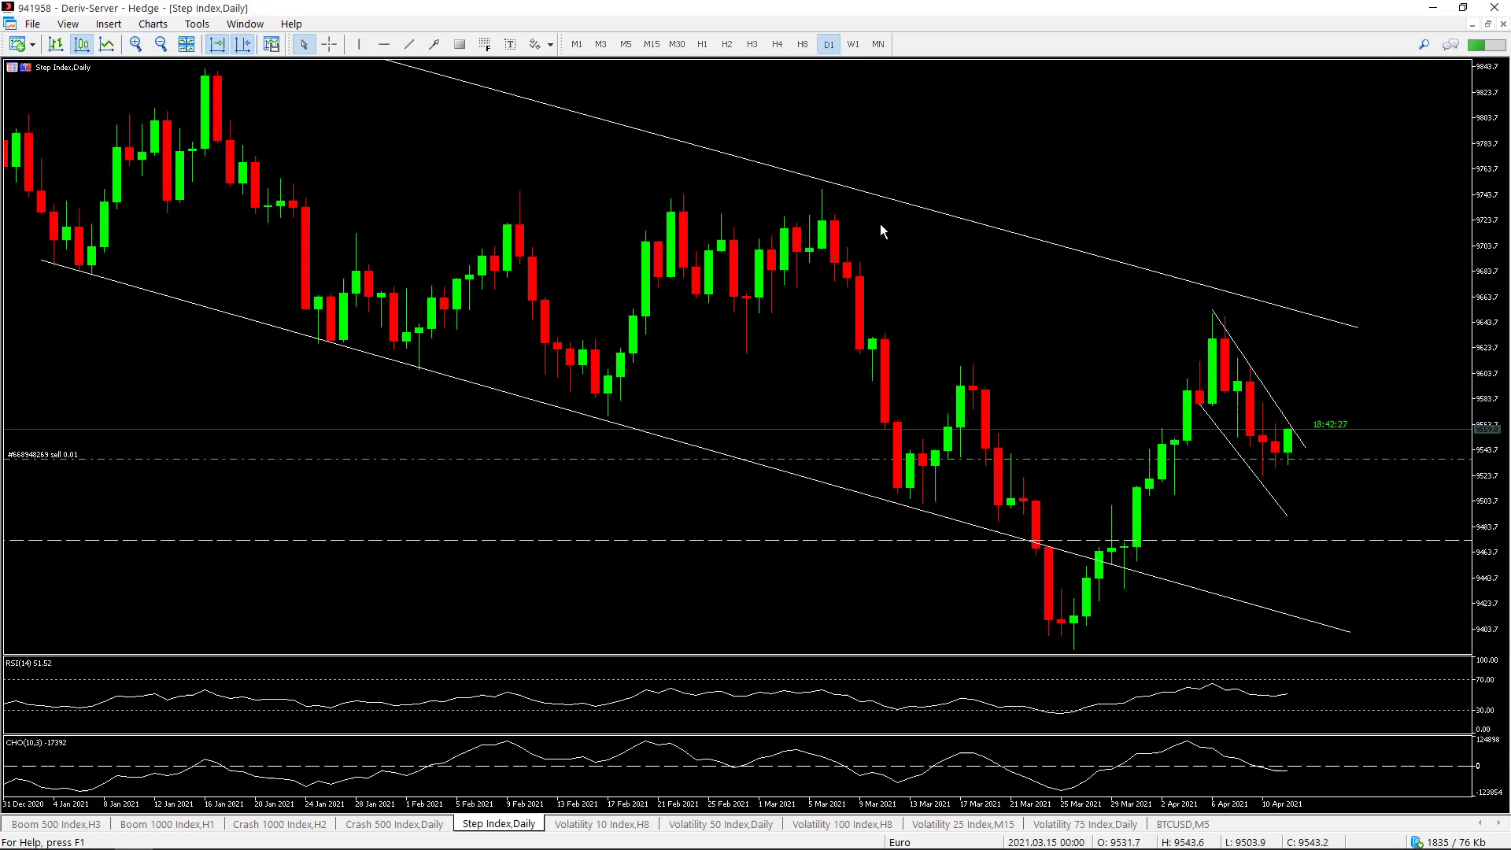
key("minus")
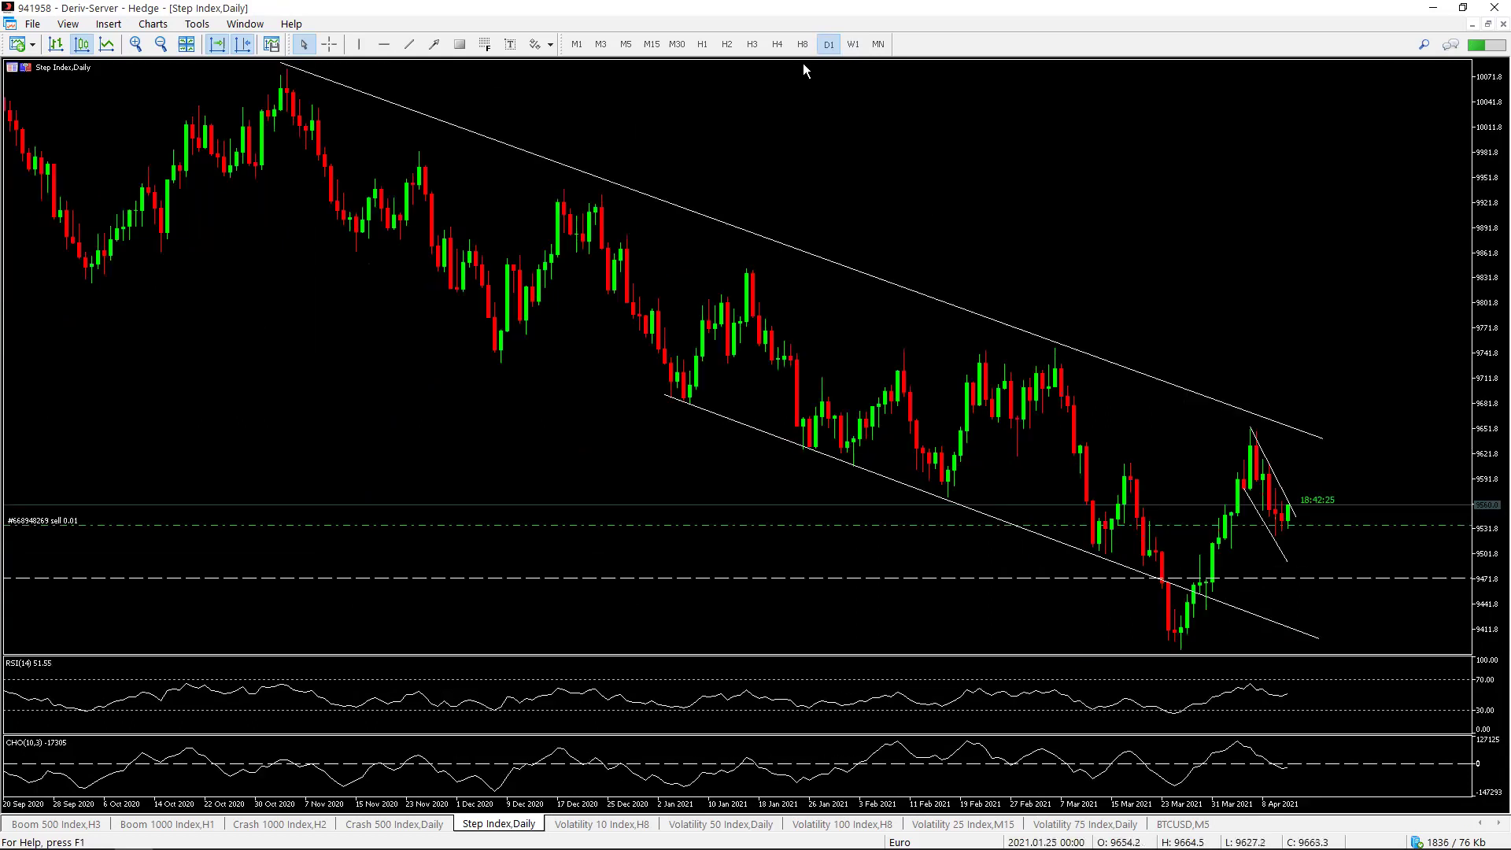
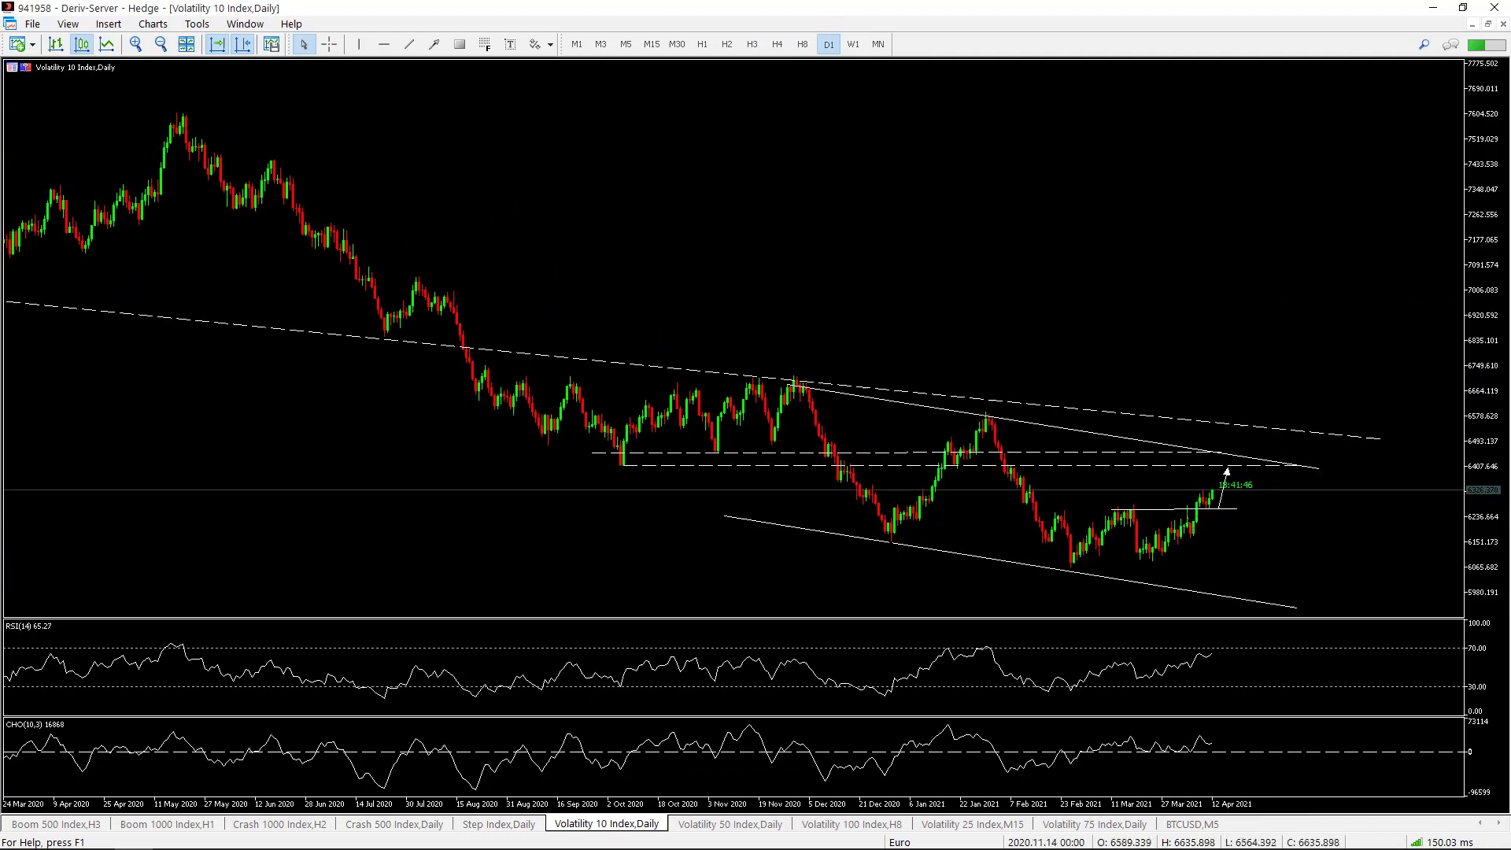
Compare the Volatility 10 Index on the daily and H8 timeframes, examining the projected move towards the dashed levels.
mouse_move(966, 553)
mouse_move(1020, 560)
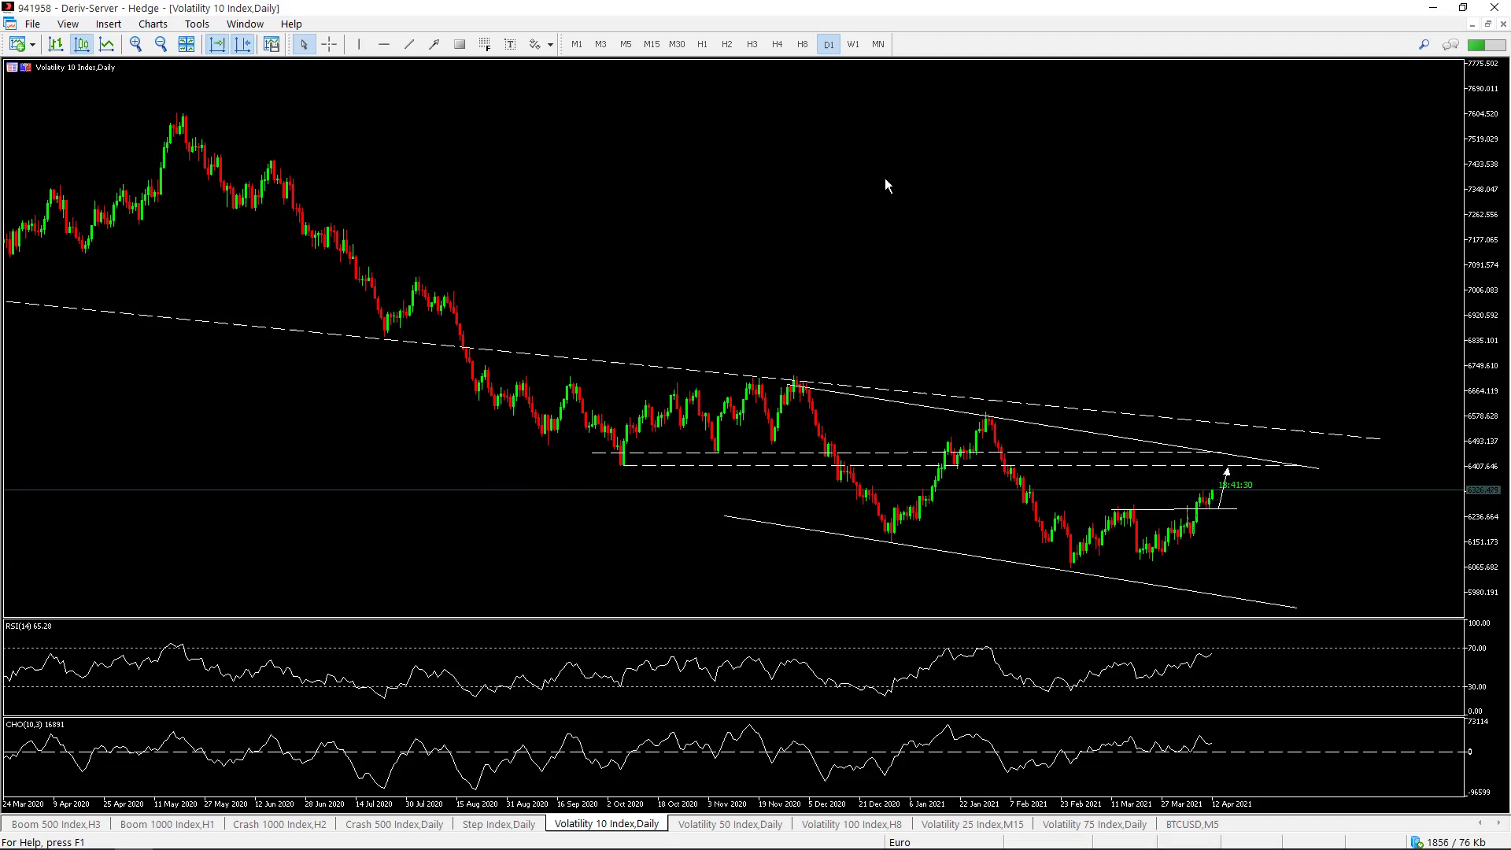
left_click(802, 44)
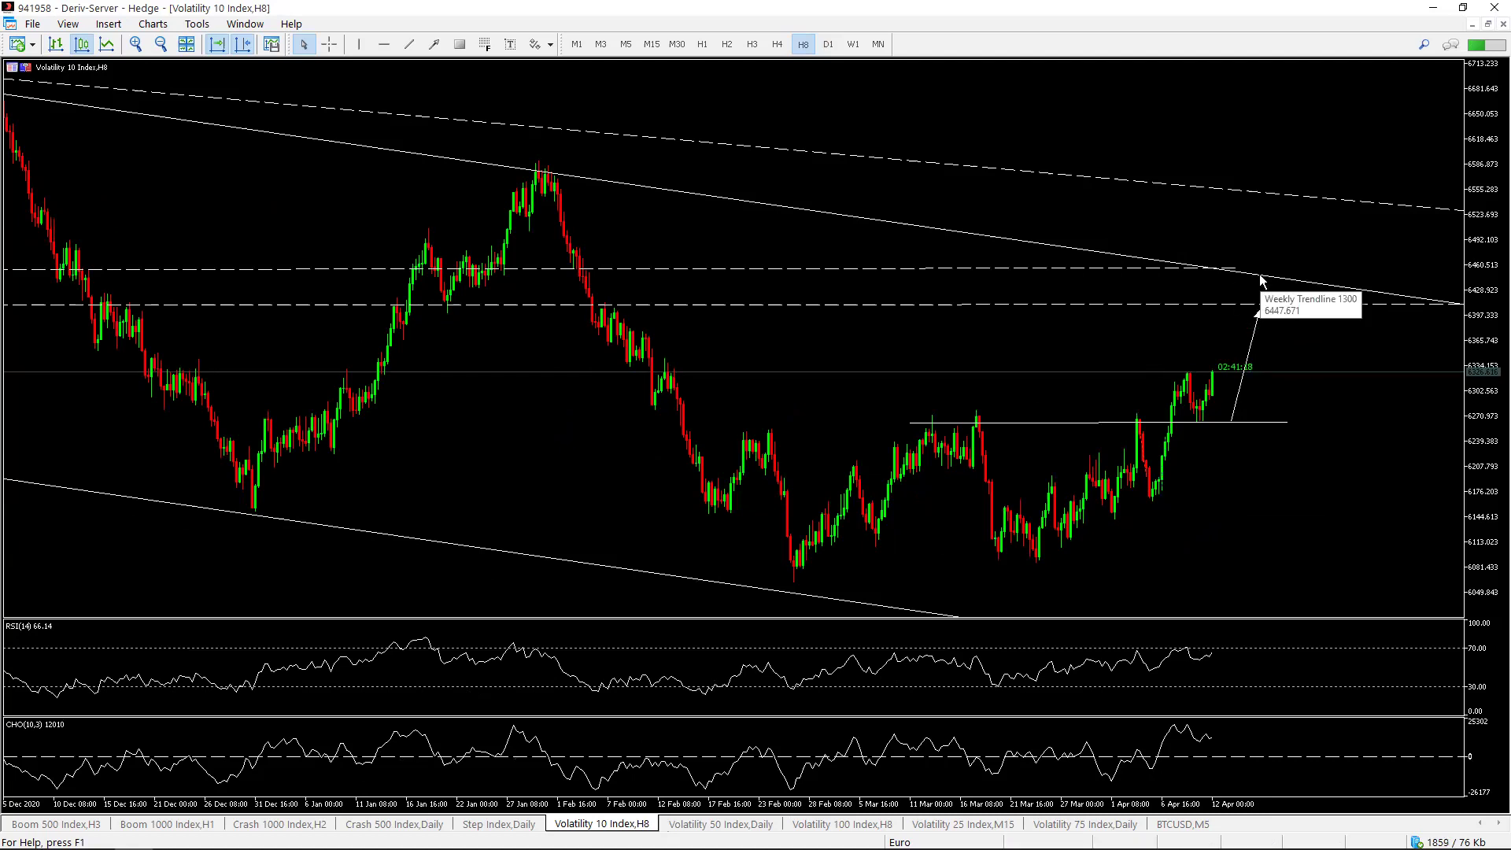
left_click(829, 45)
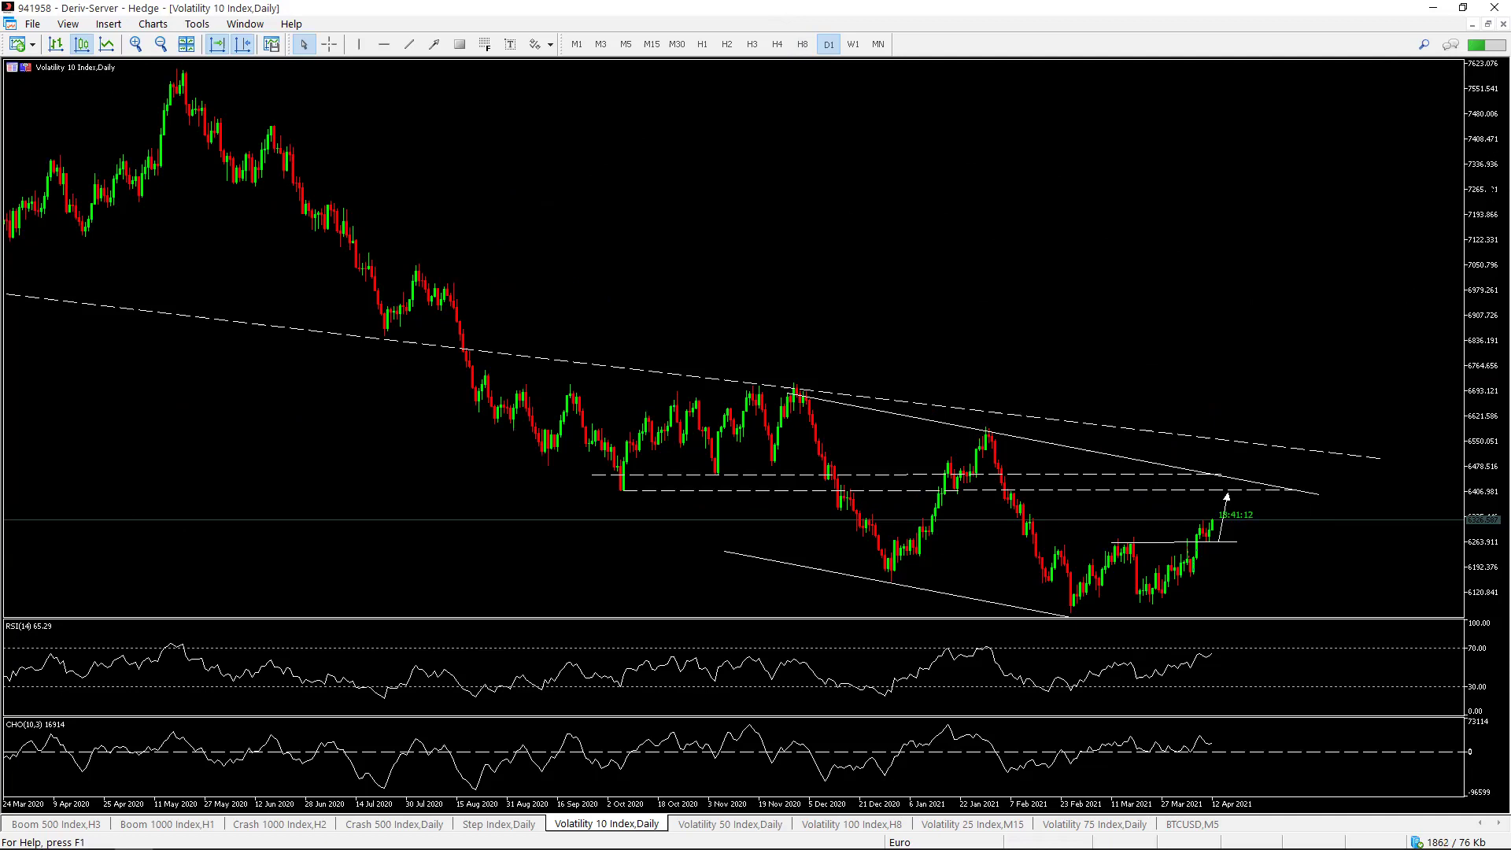
left_click_drag(1478, 228, 1478, 245)
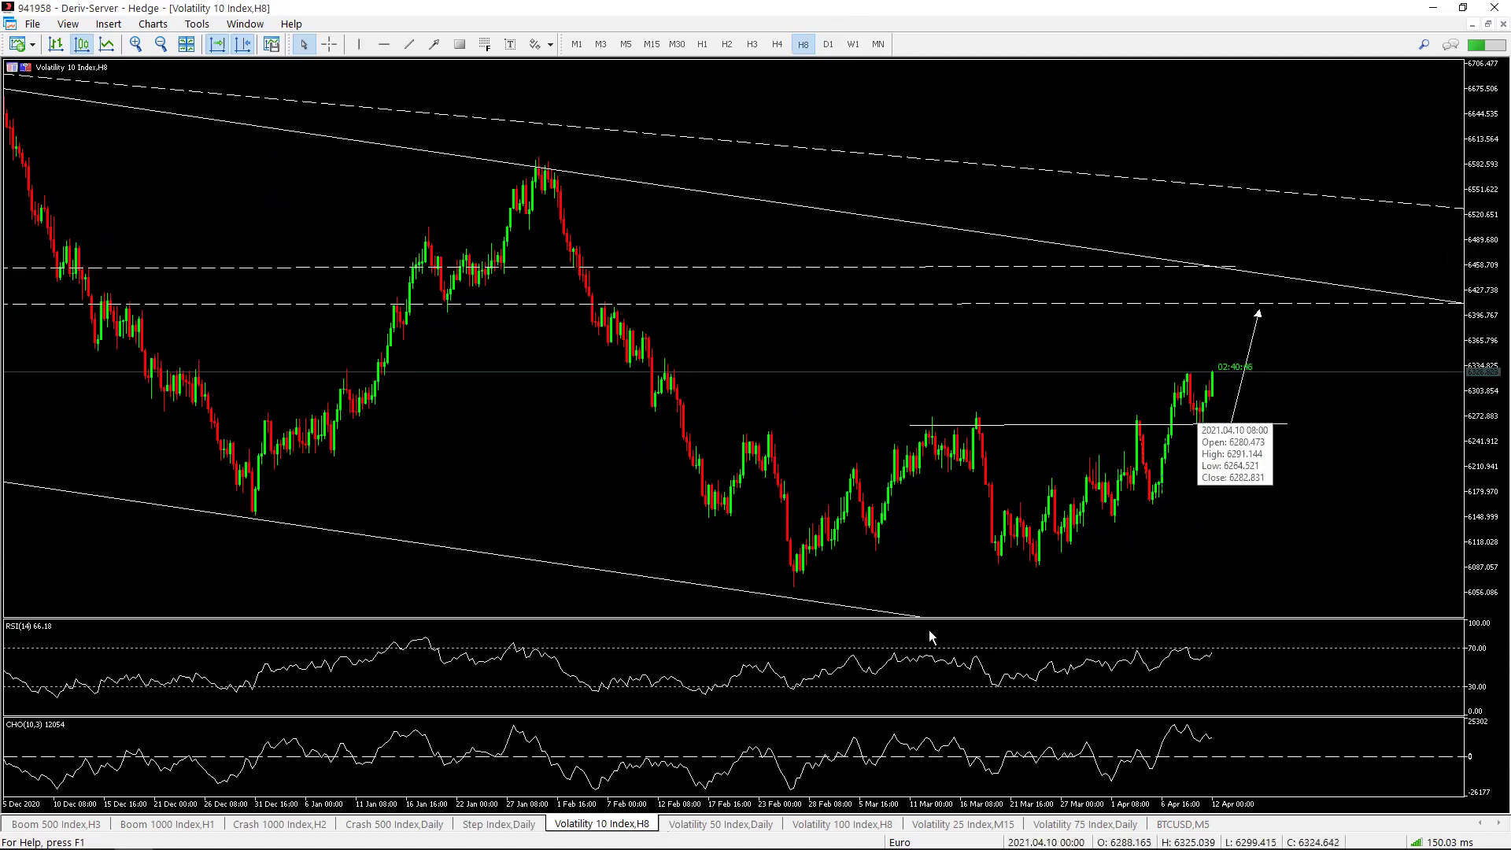
Show the Volatility 50 Index on the weekly timeframe, fitting the descending trendline and the broken horizontal support in view.
left_click(712, 824)
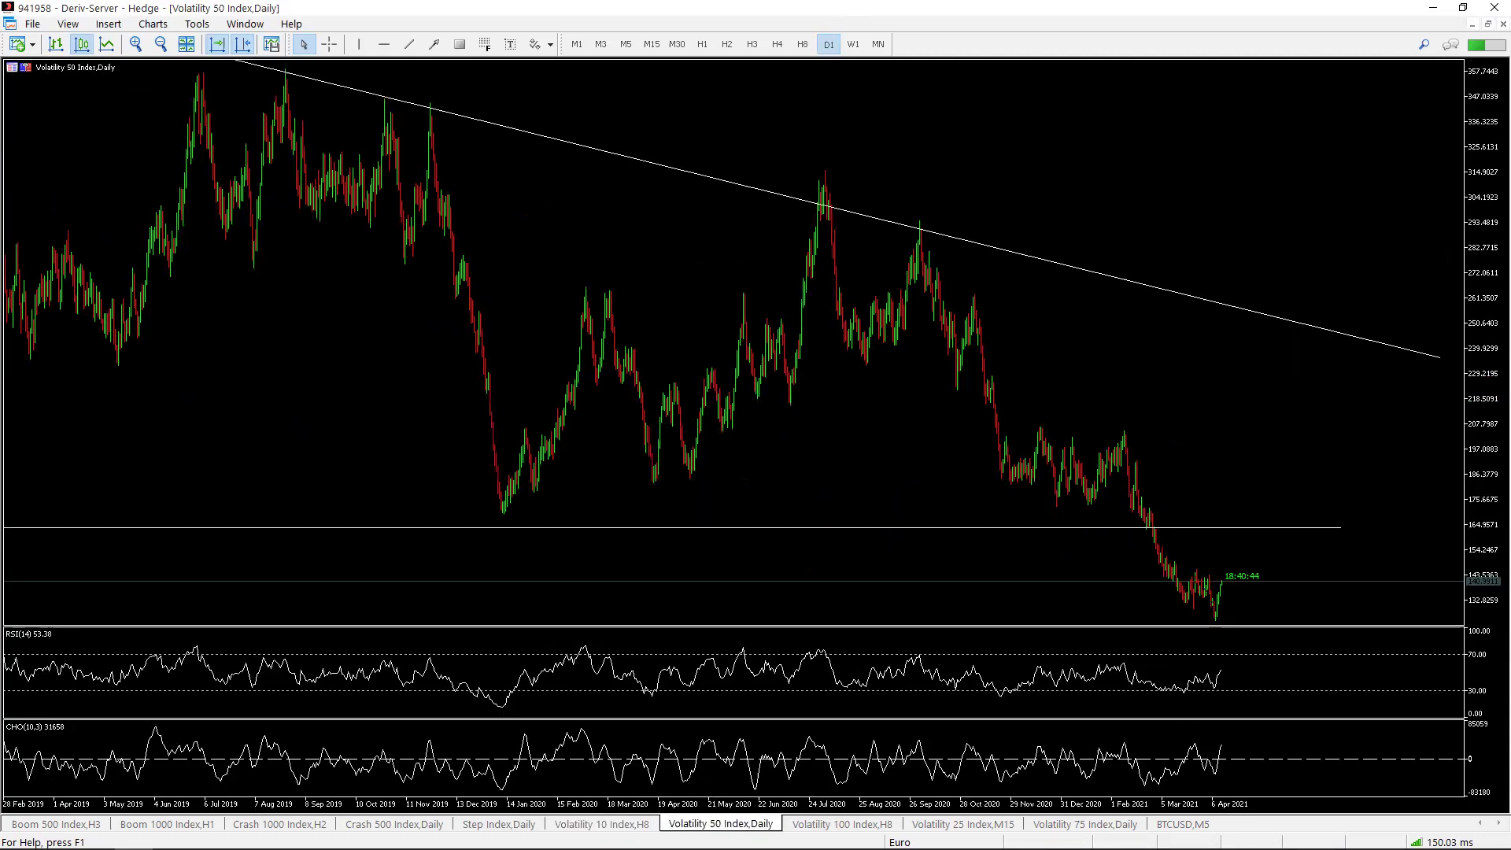
left_click(850, 46)
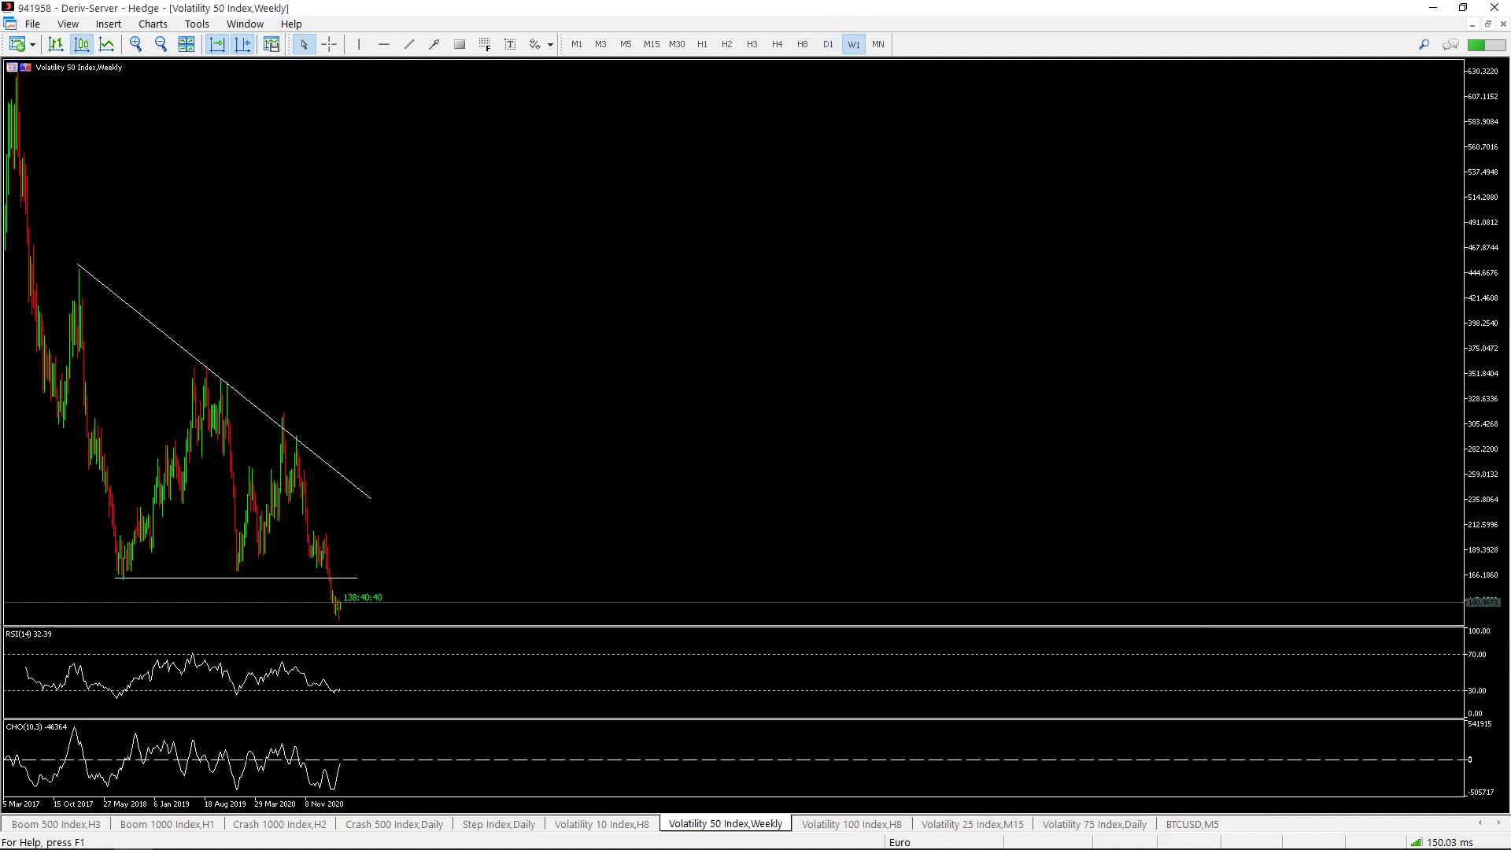
key("plus")
key("plus")
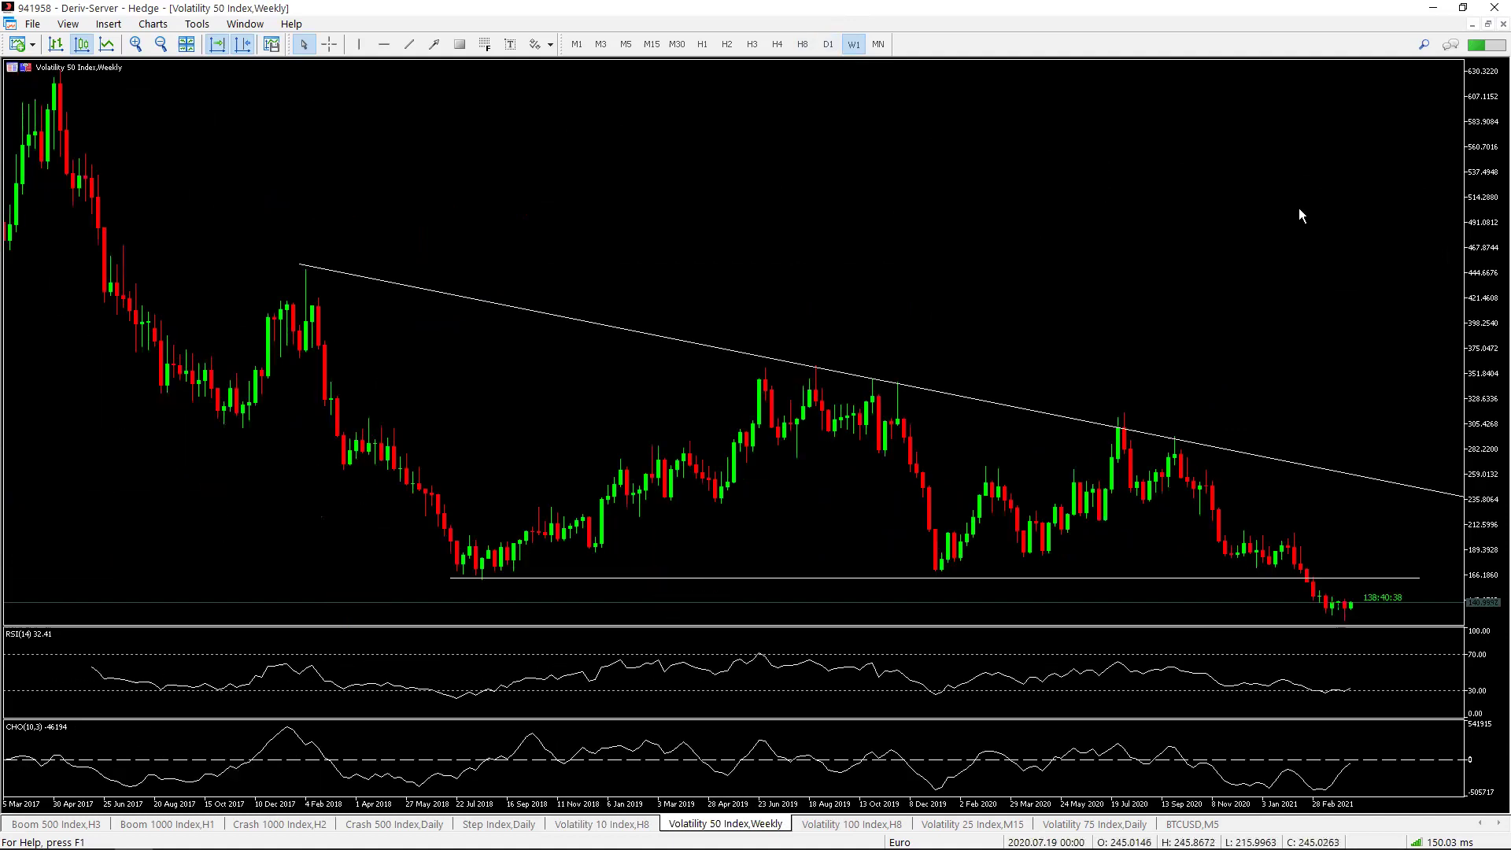
scroll(659, 534, "down", 3)
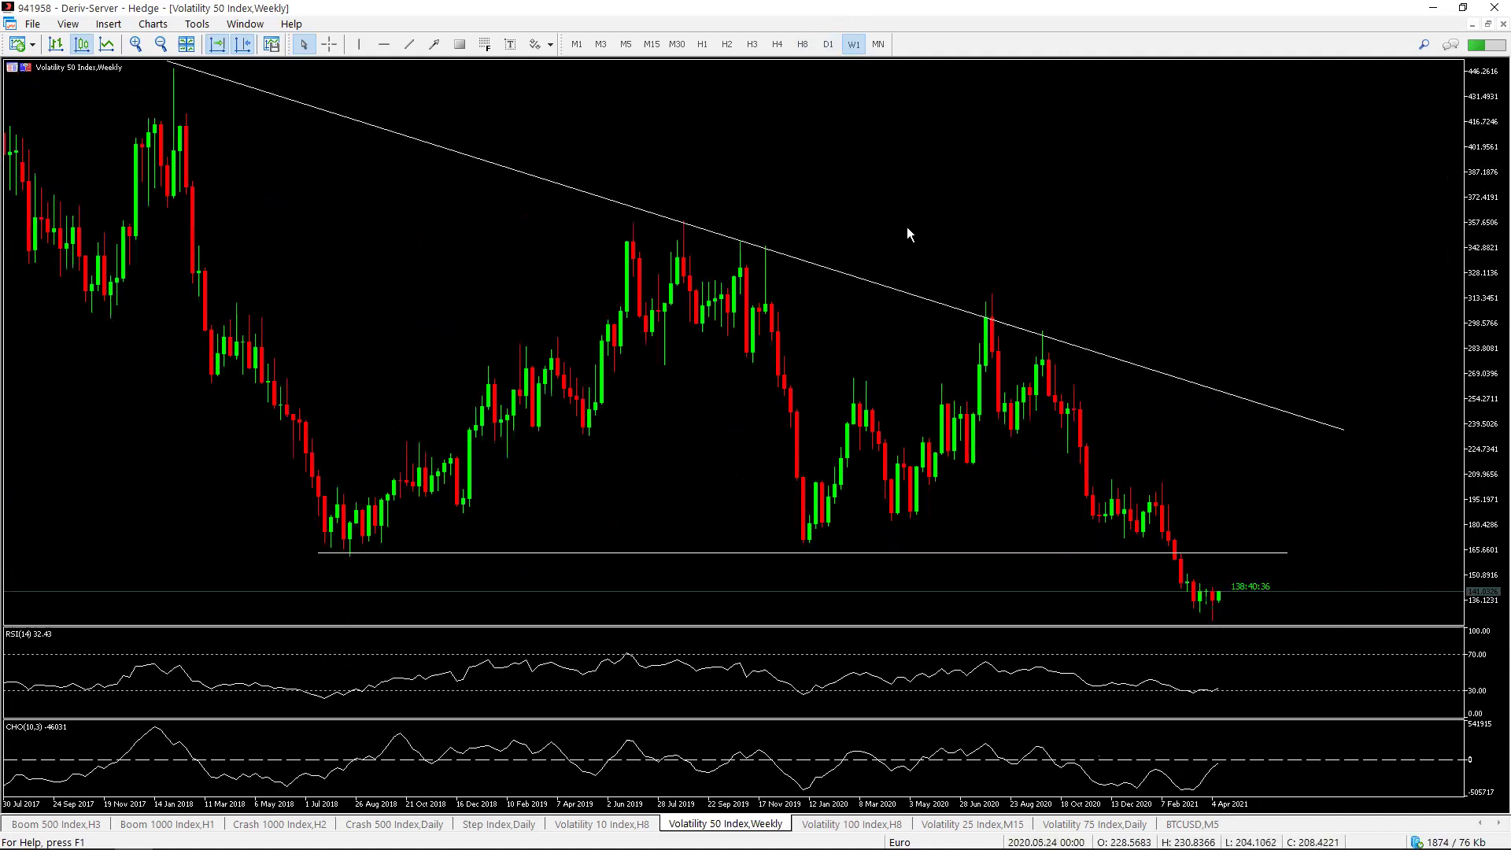
left_click_drag(1474, 124, 1484, 252)
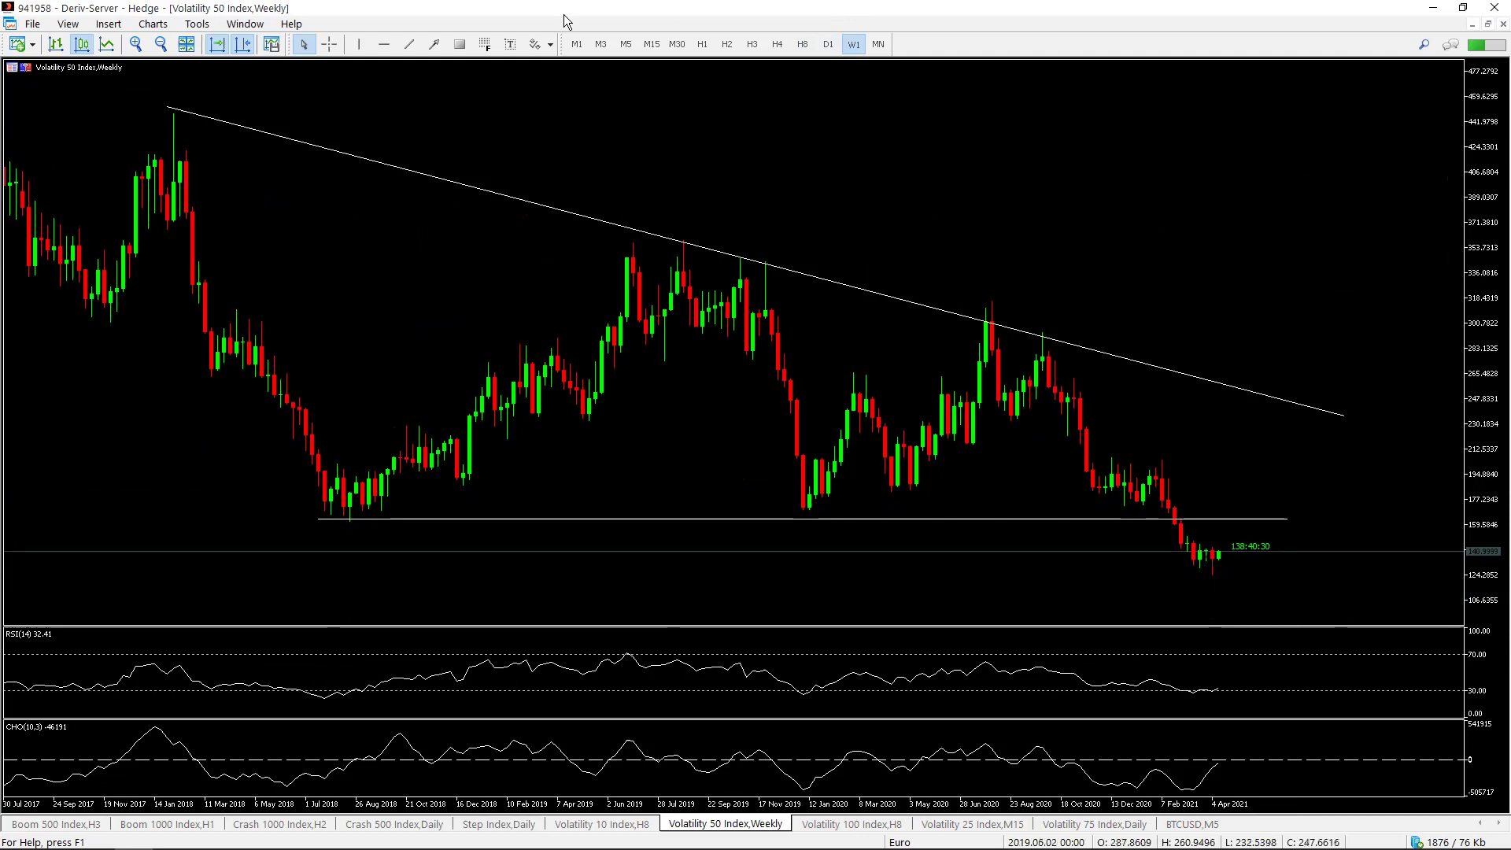
Switch the Volatility 50 Index to daily and examine the price action below the broken support line.
left_click(827, 44)
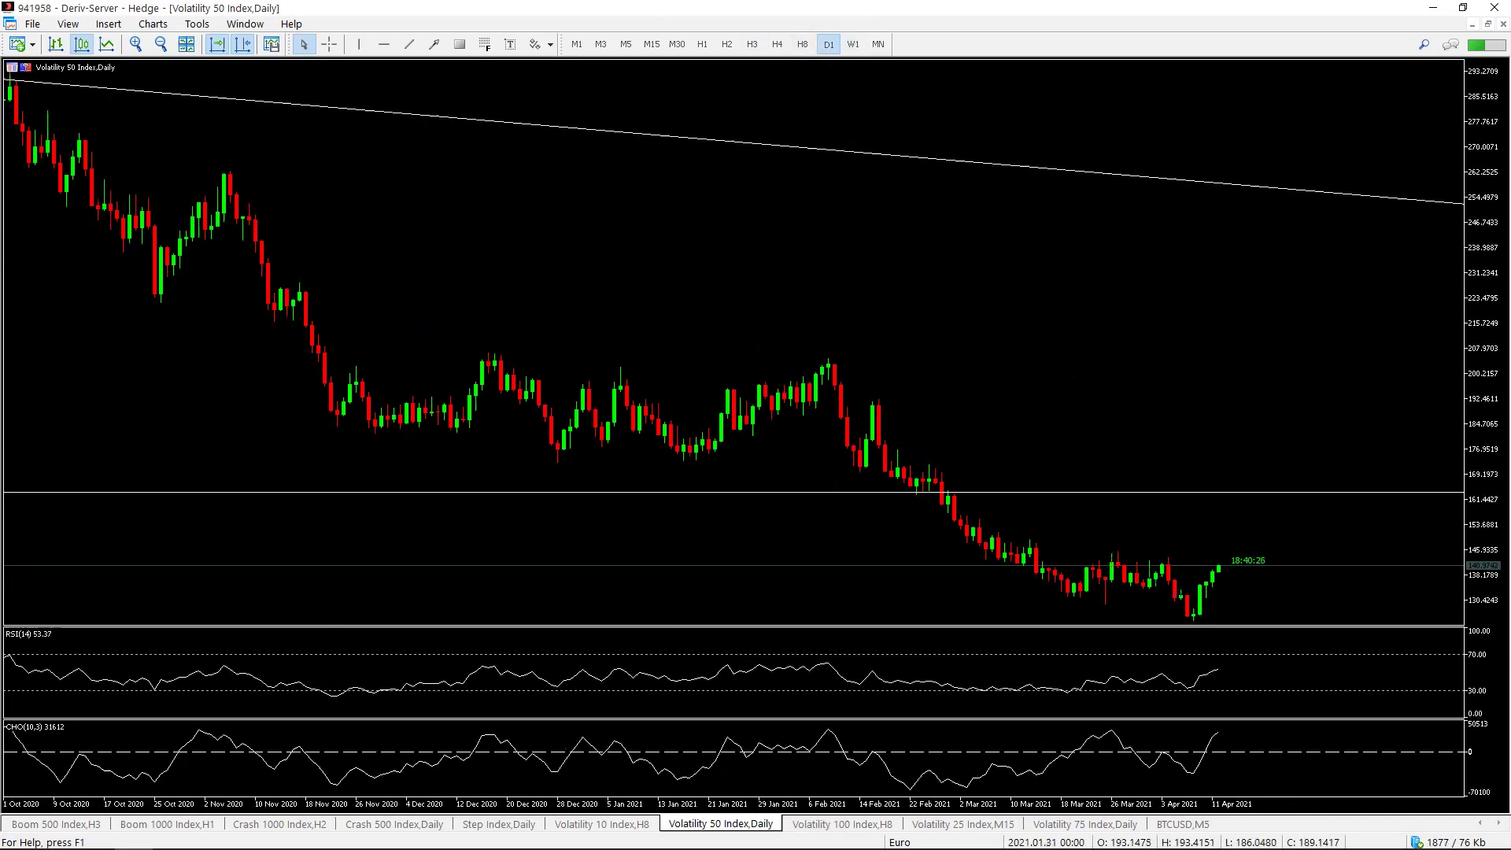
key("minus")
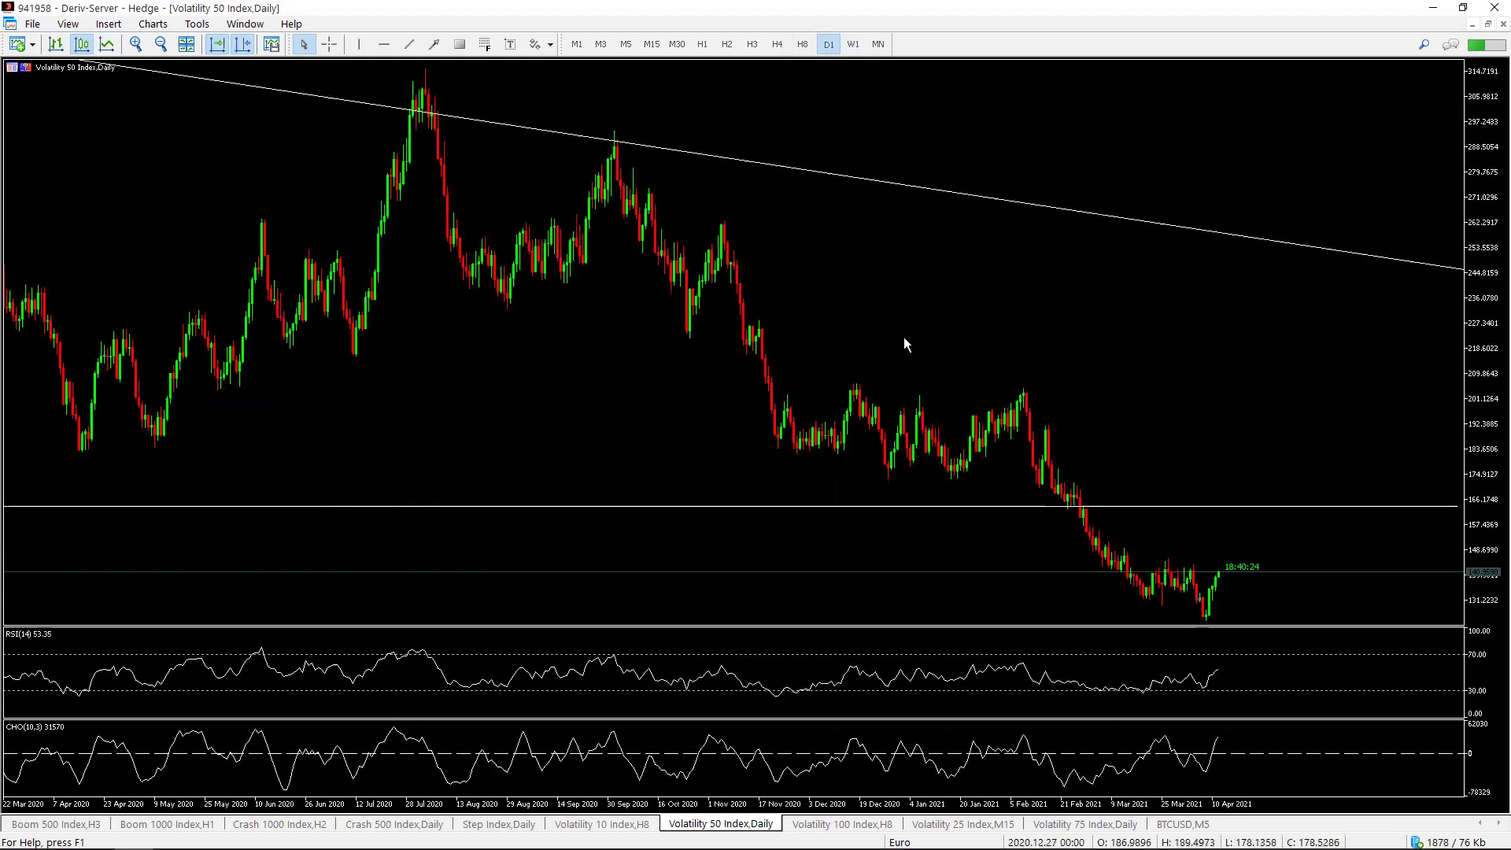
mouse_move(1091, 543)
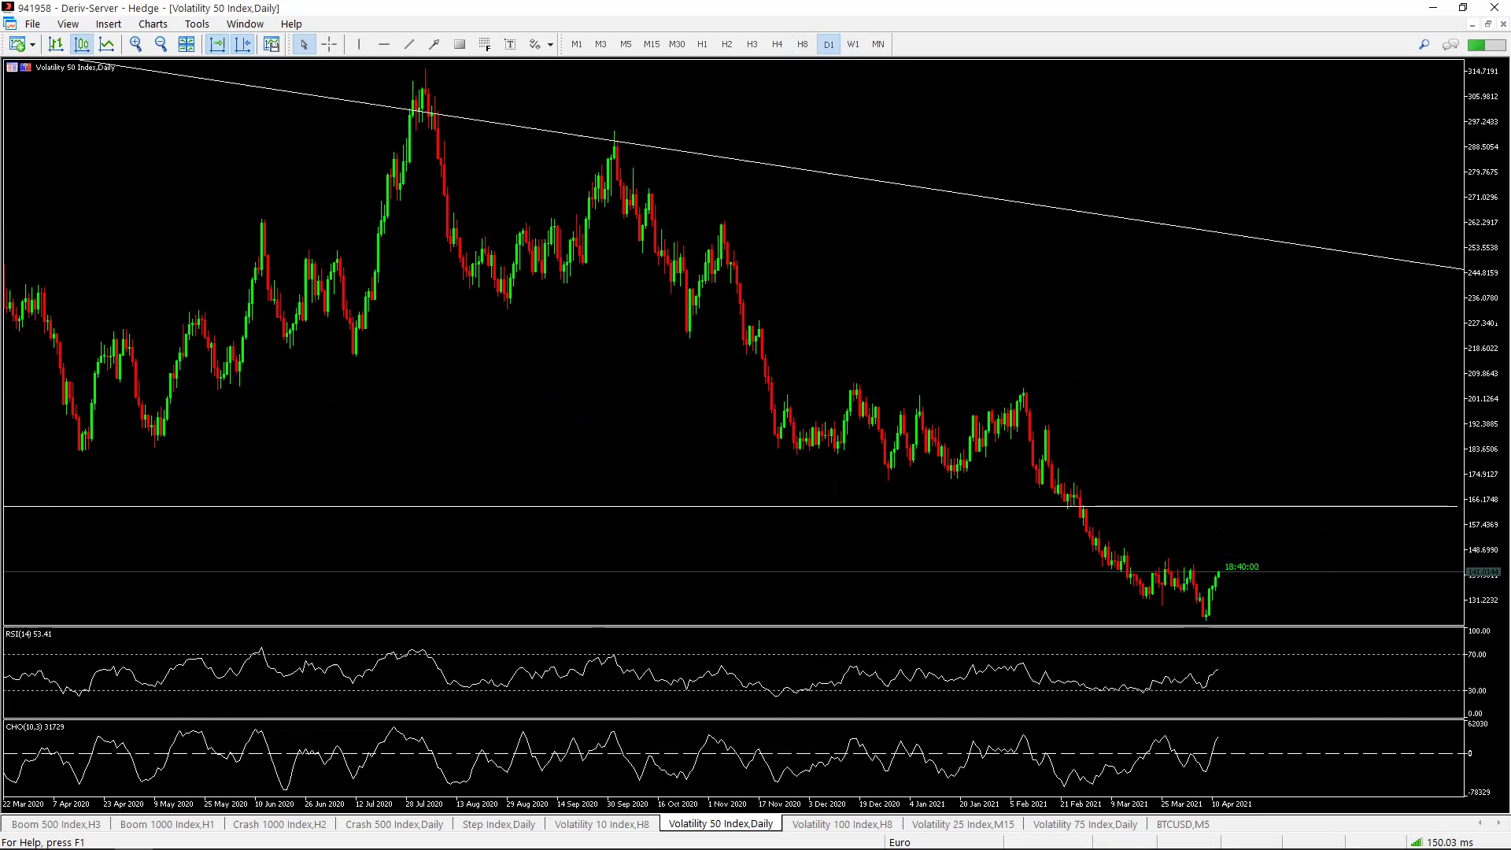
left_click_drag(1228, 523, 1245, 592)
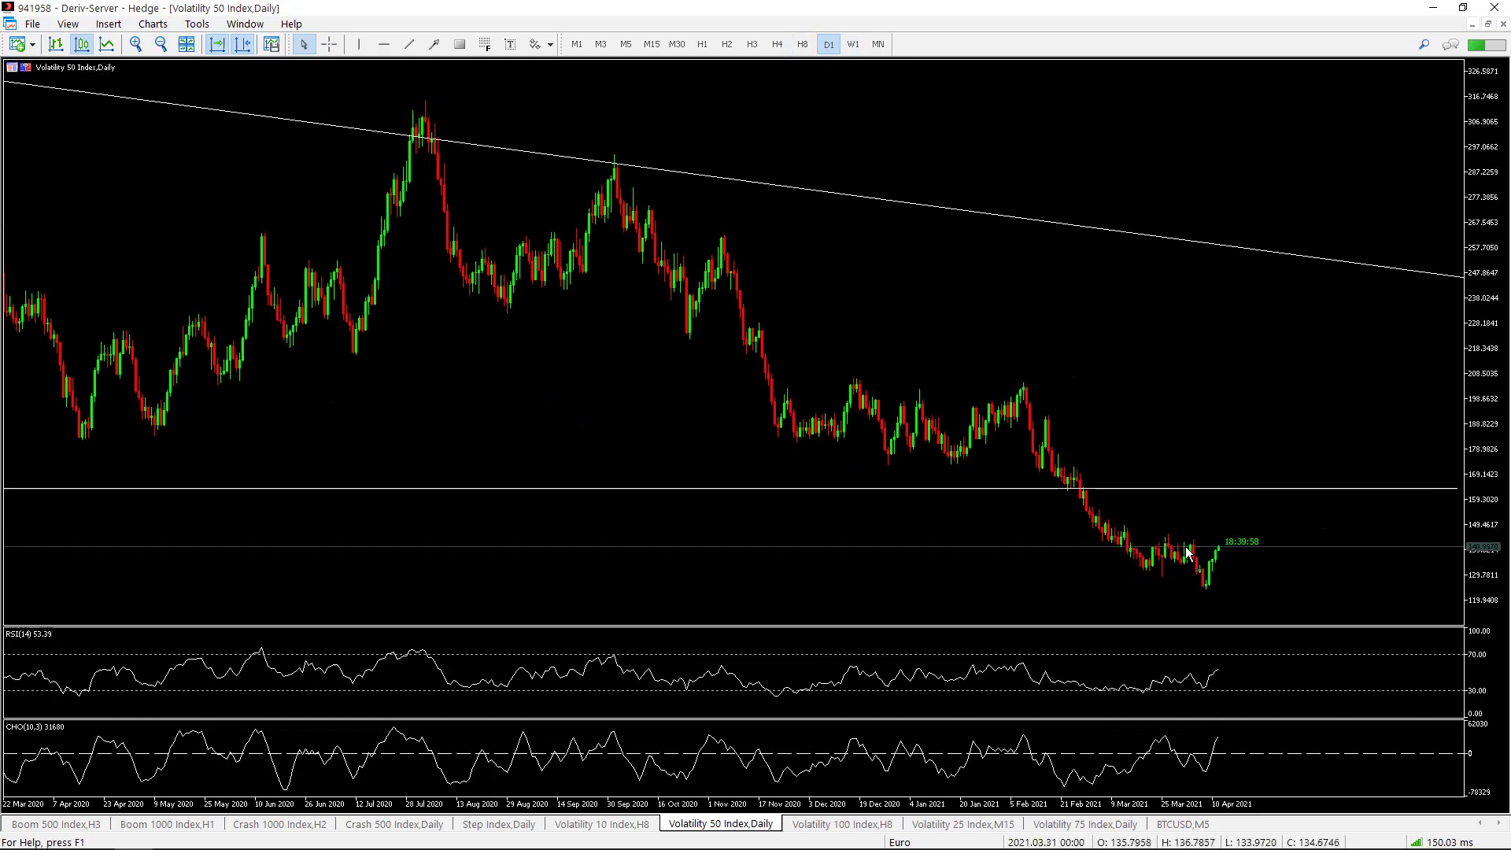
Switch the Volatility 50 Index to H8 and examine its long-term decline against the descending trendline.
left_click(802, 44)
right_click(803, 44)
left_click(1011, 465)
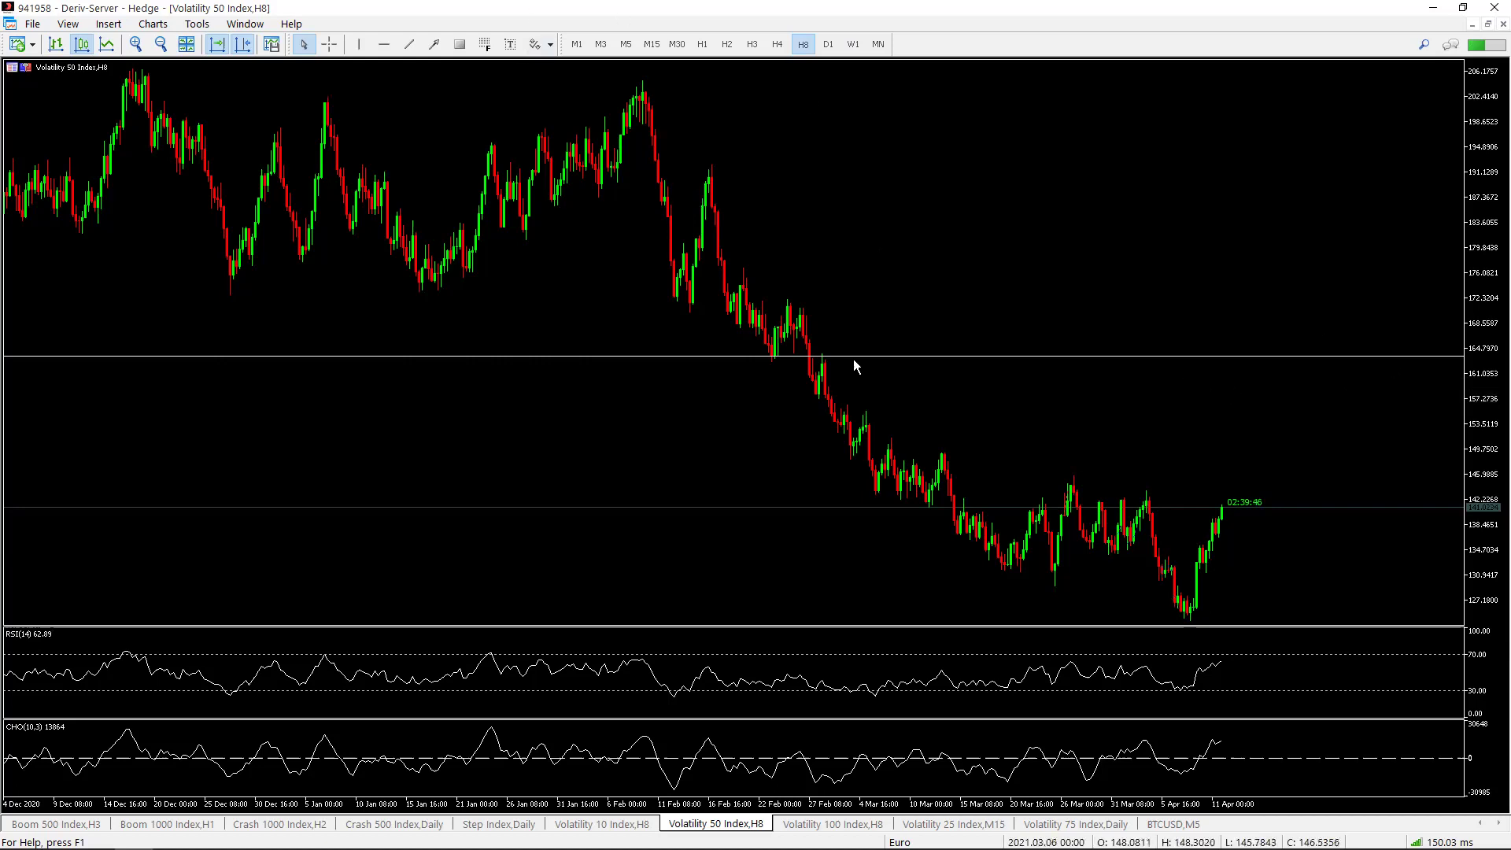
key("minus")
key("minus")
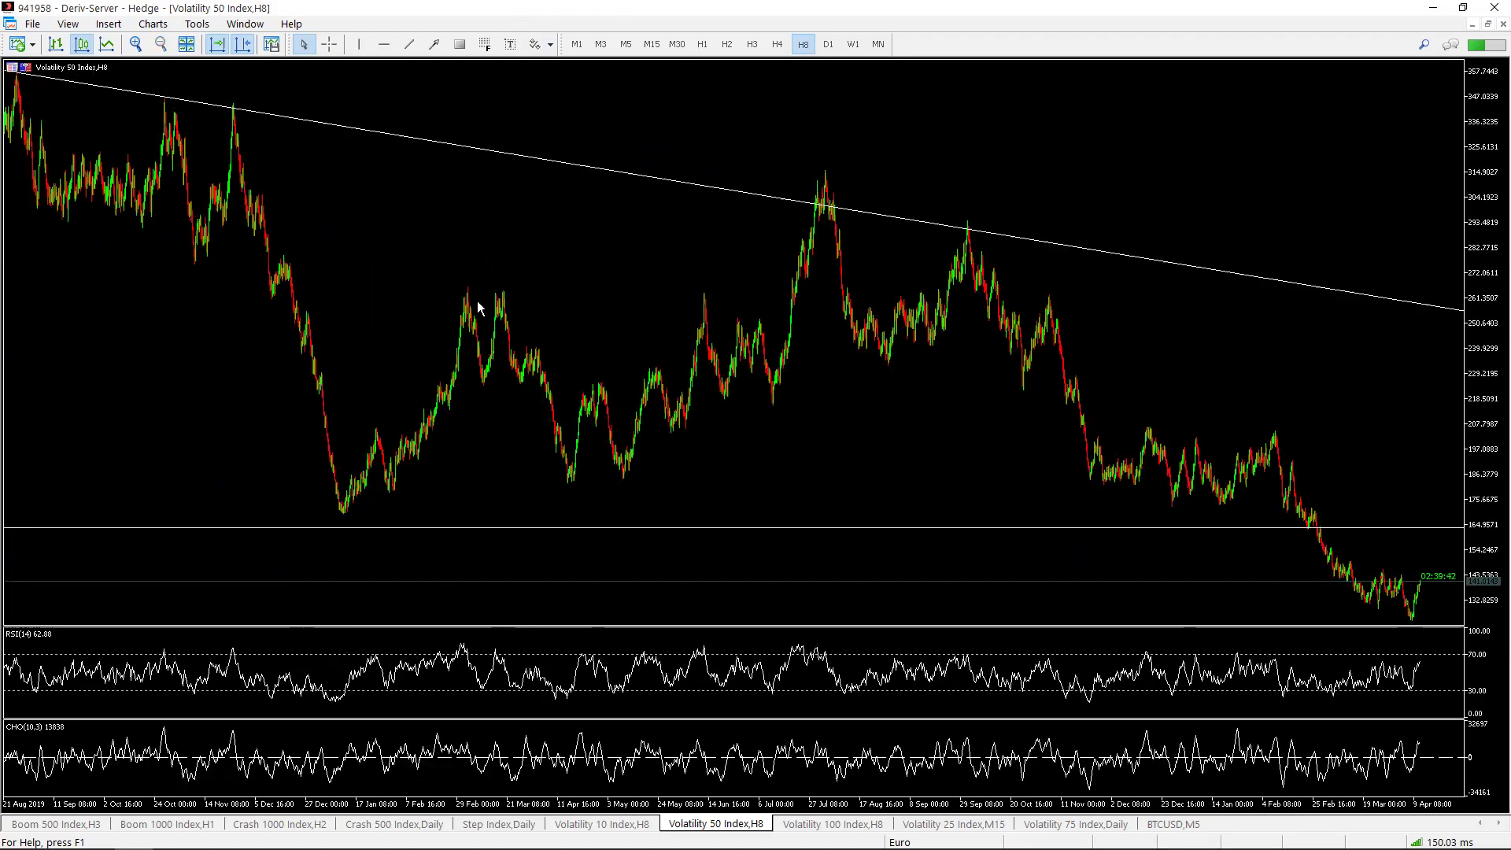
scroll(398, 304, "down", 5)
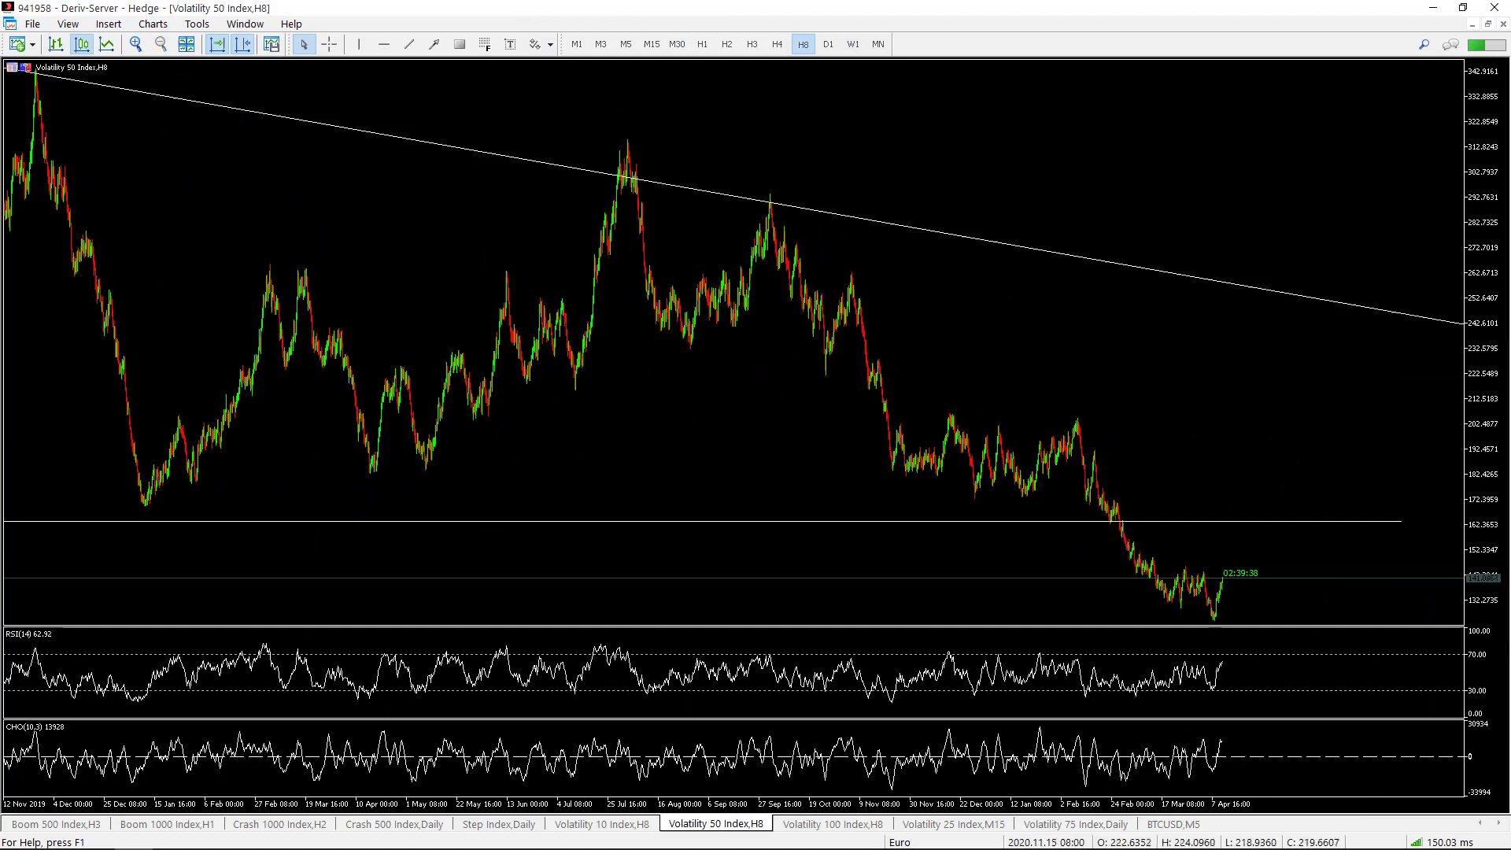
Show the Volatility 100 Index on the weekly timeframe, enlarged around the horizontal range lines and the recent rising channel.
left_click(839, 826)
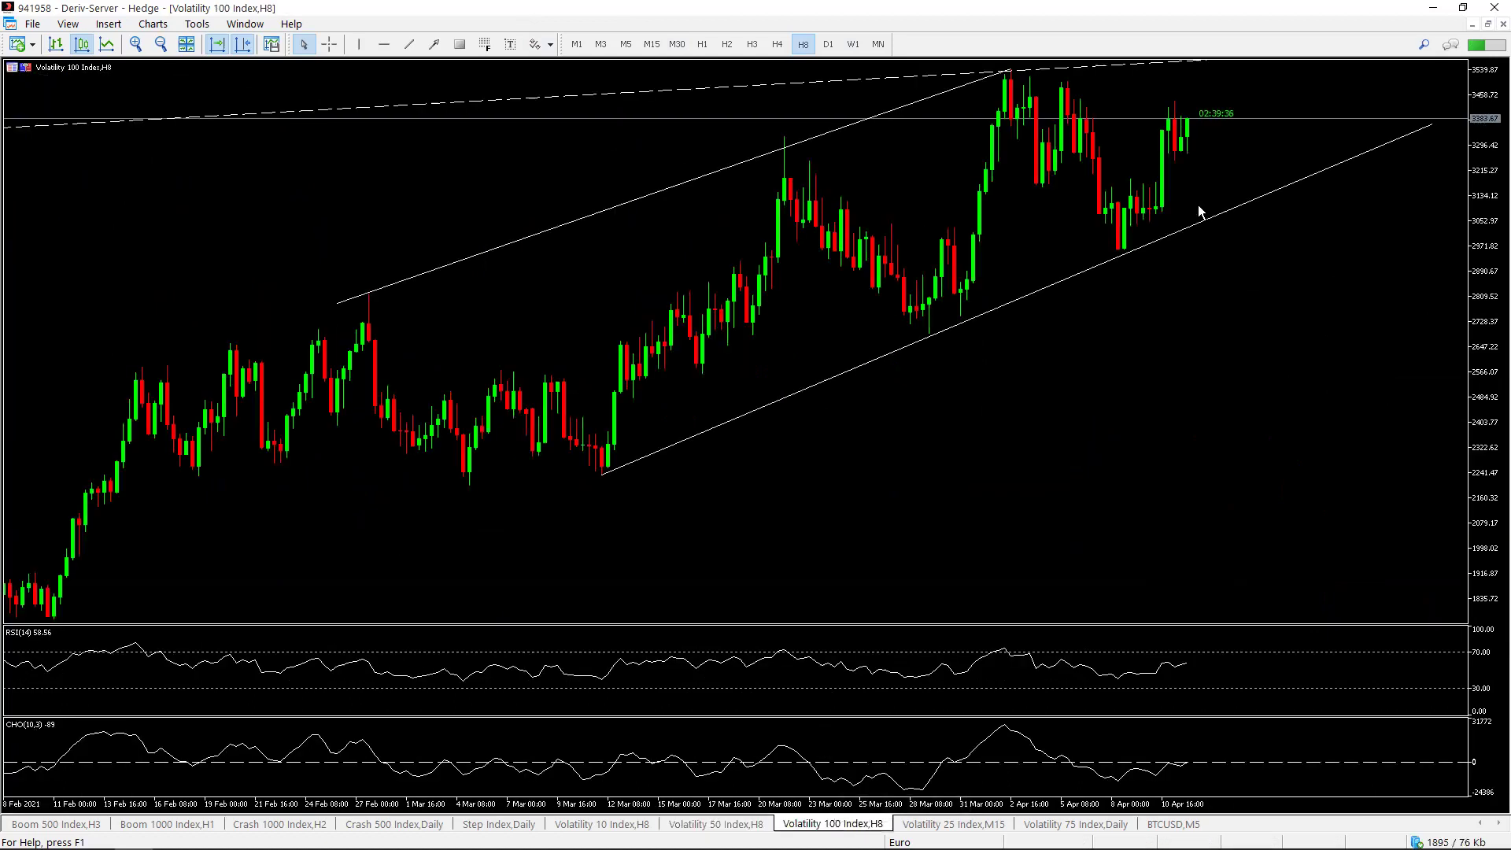
left_click(829, 45)
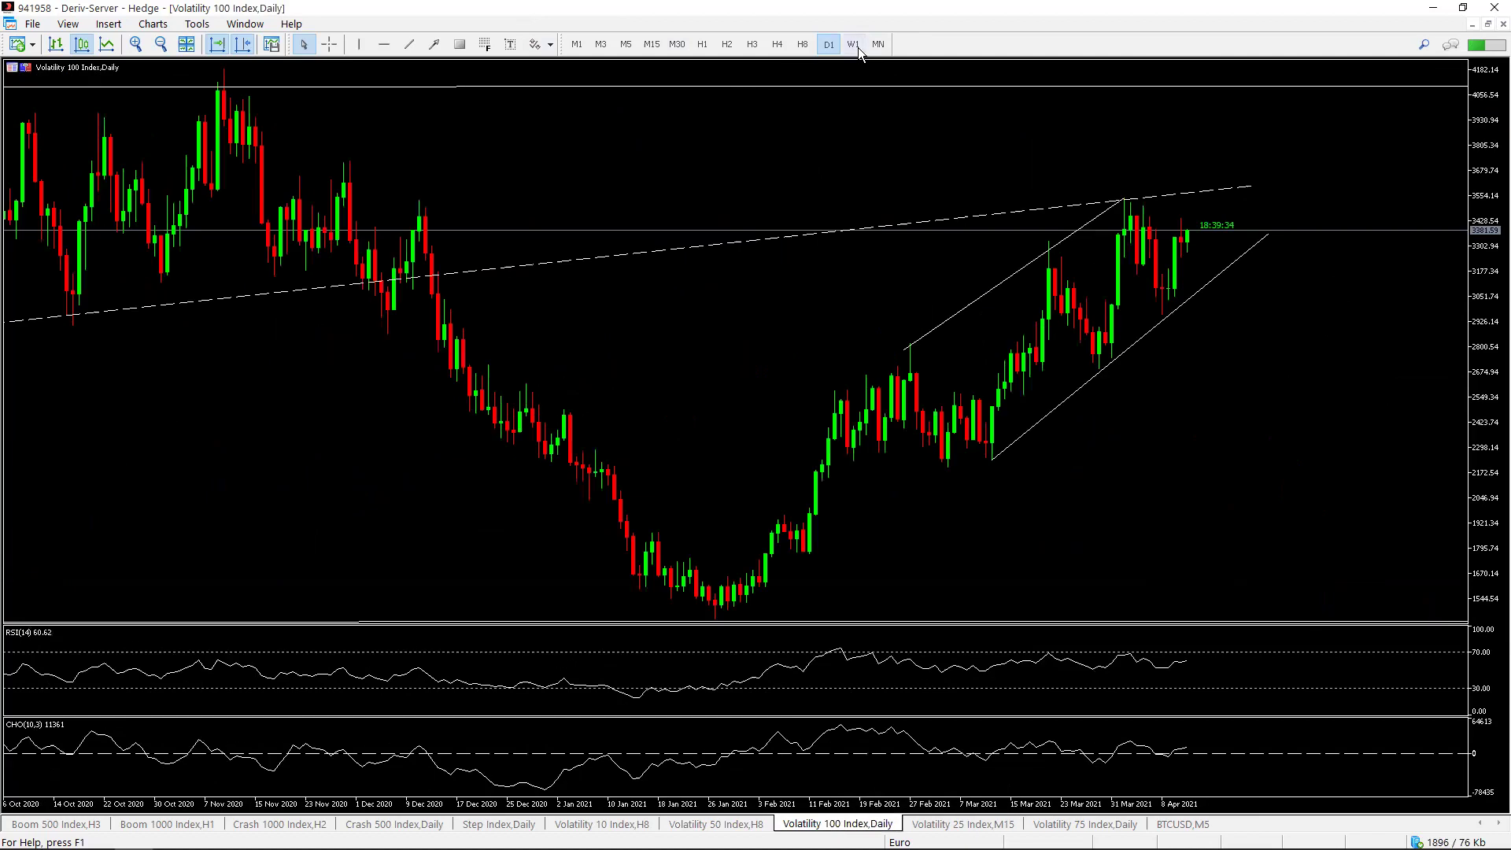
left_click(859, 47)
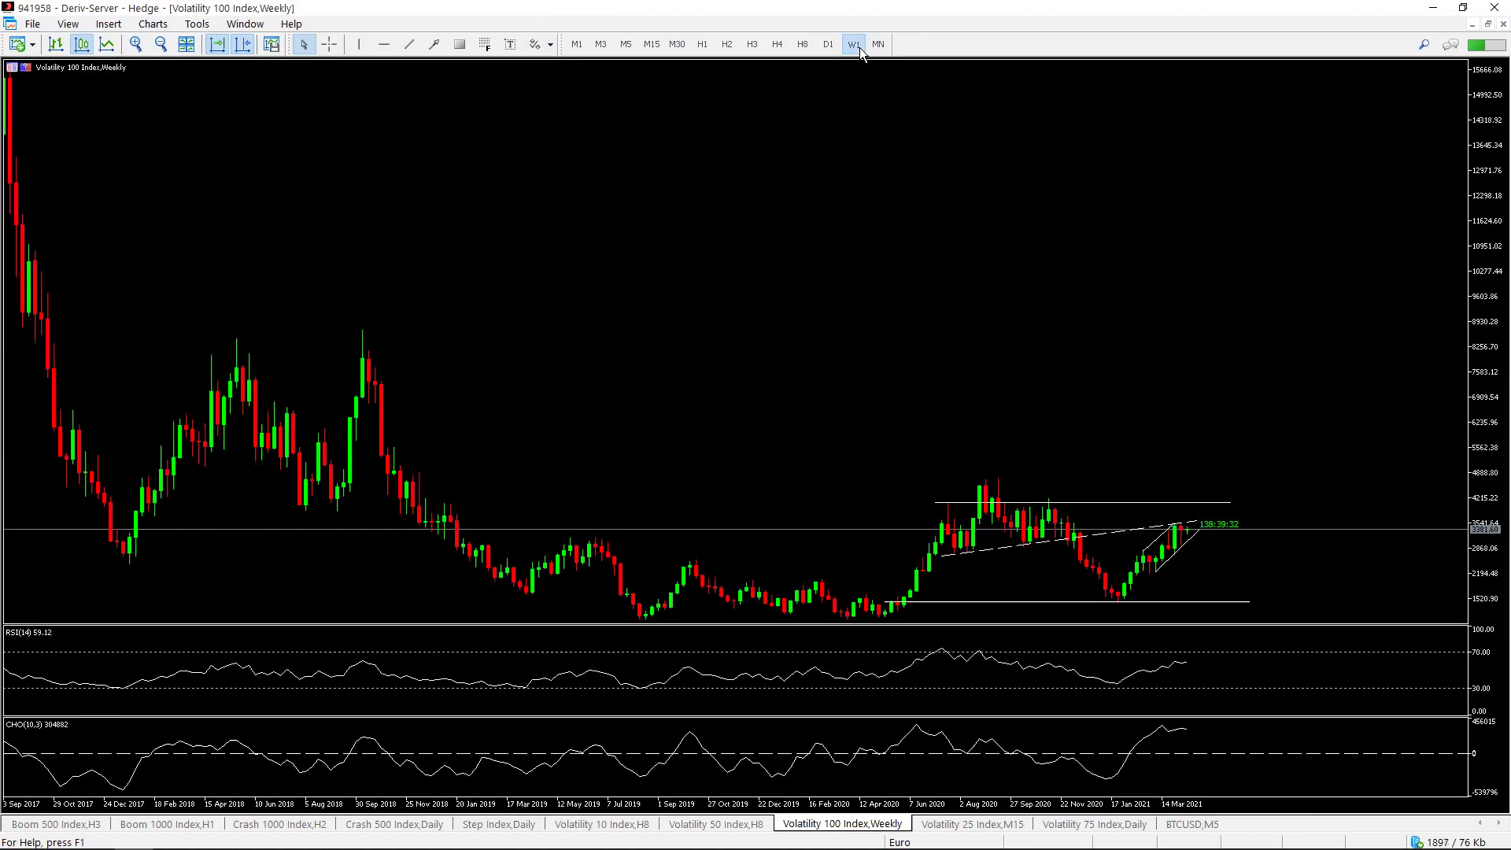
key("plus")
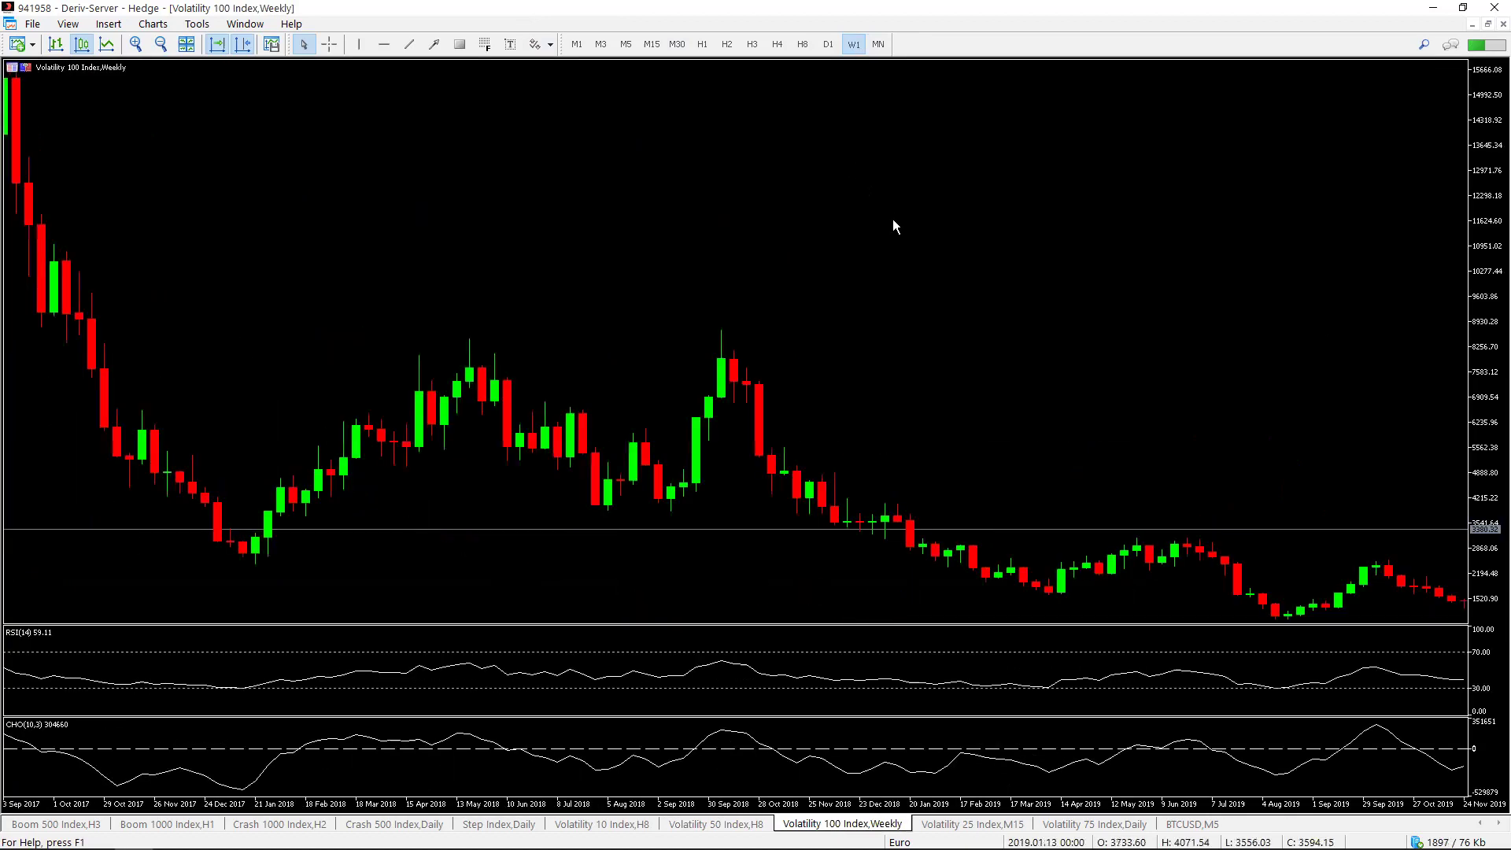
scroll(893, 219, "down", 5)
key("plus")
scroll(865, 197, "down", 5)
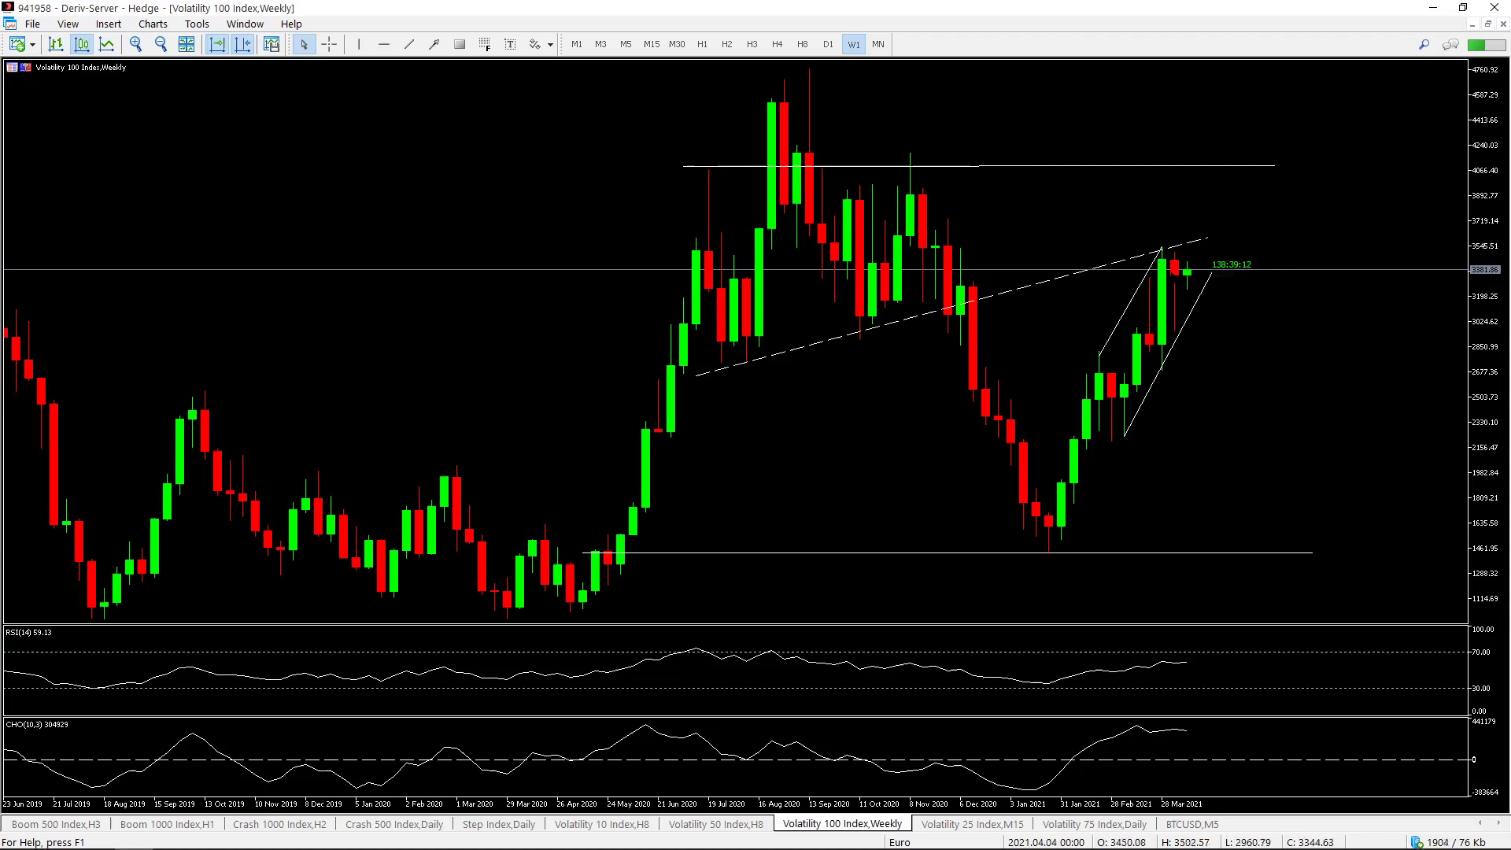
mouse_move(1171, 271)
Switch the Volatility 100 Index to daily and extend the rising channel's upper trendline just past the latest candle.
left_click(832, 44)
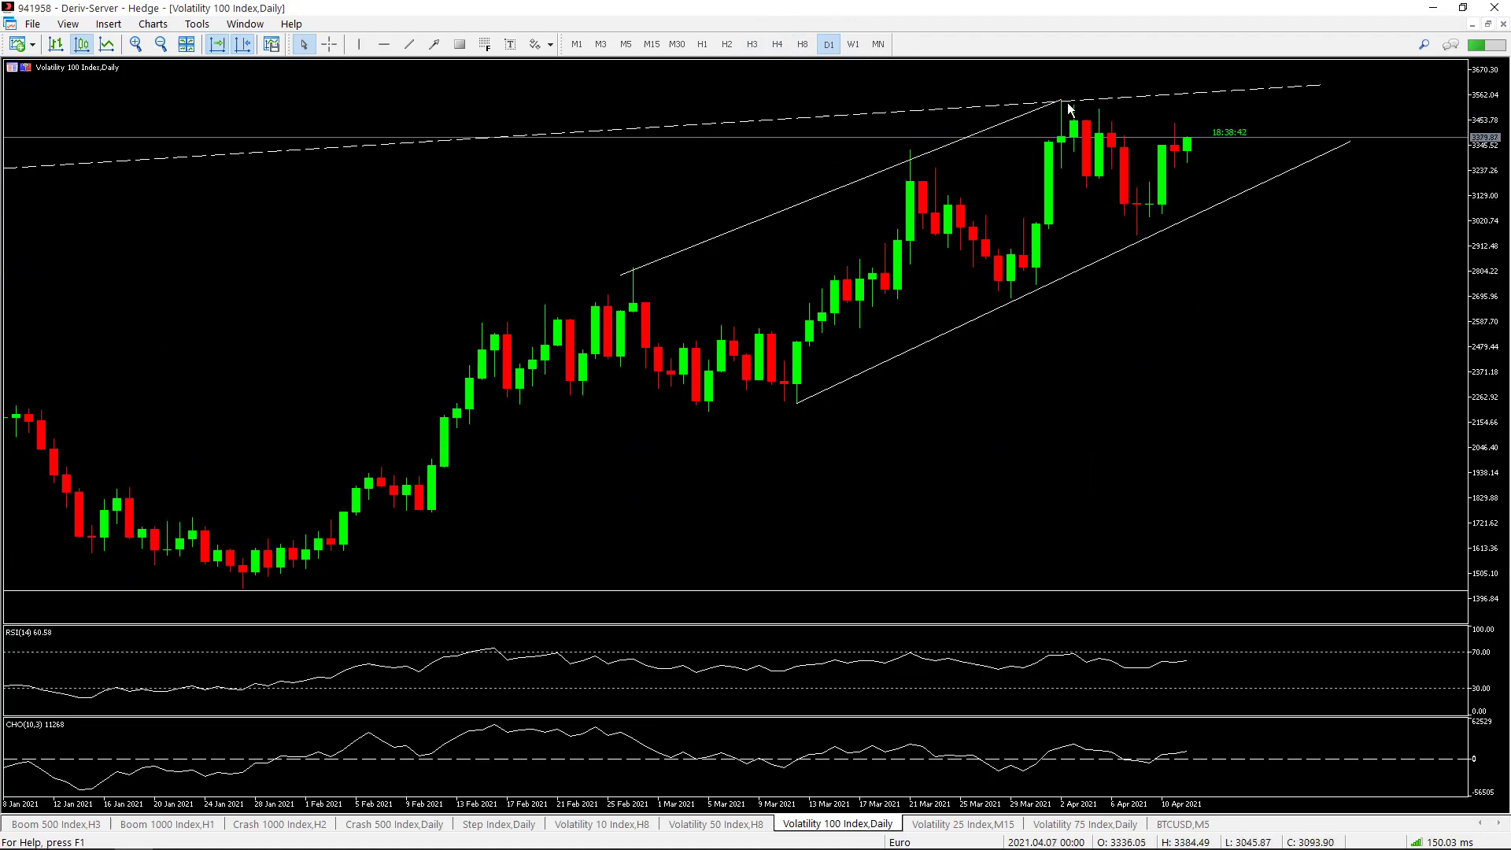
left_click_drag(1487, 172, 1487, 185)
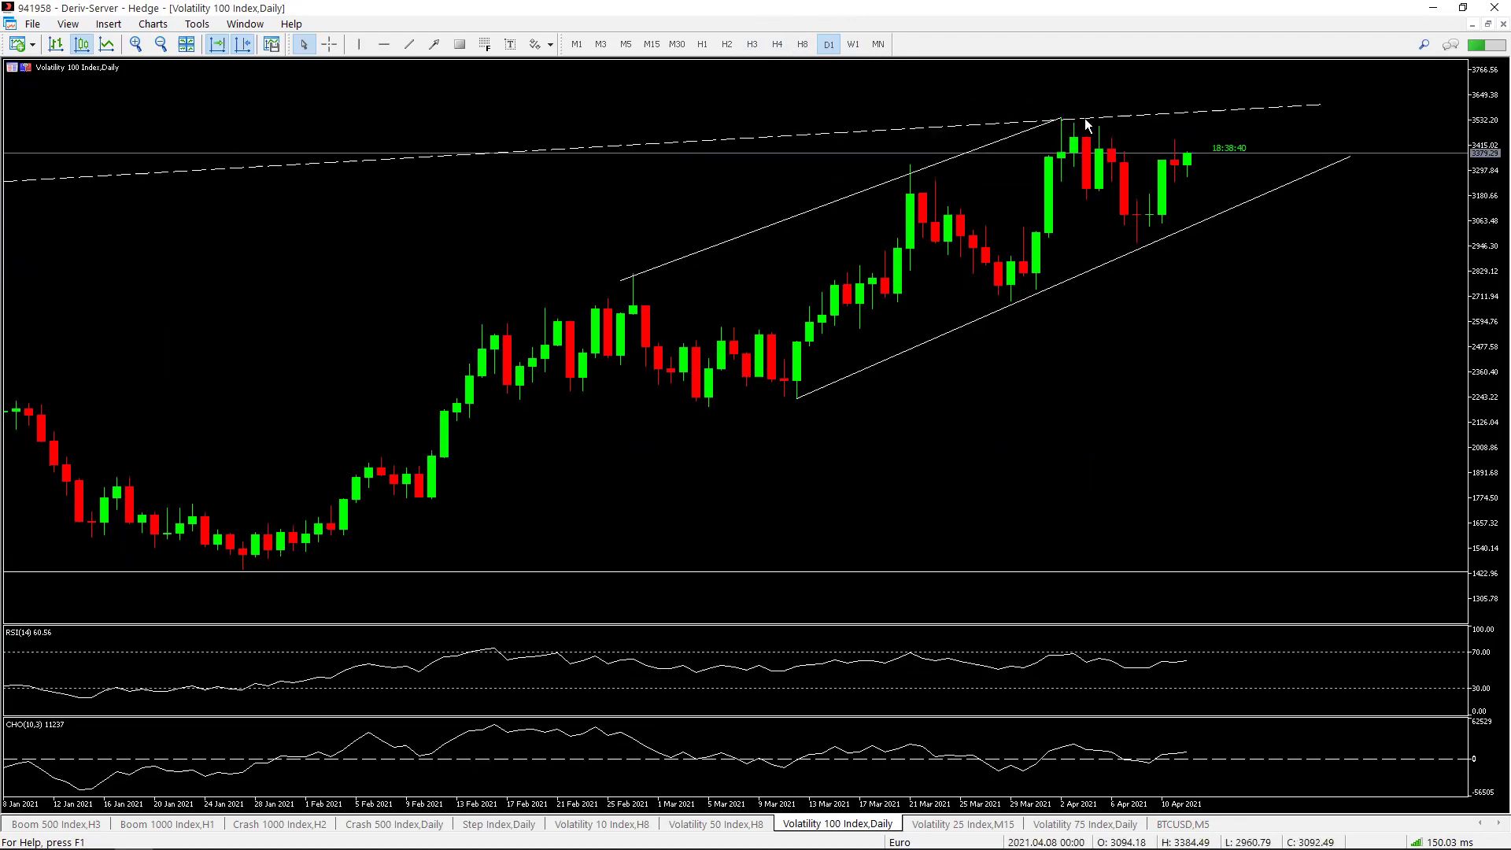
double_click(1060, 120)
left_click_drag(1060, 121, 1198, 62)
left_click(1183, 68)
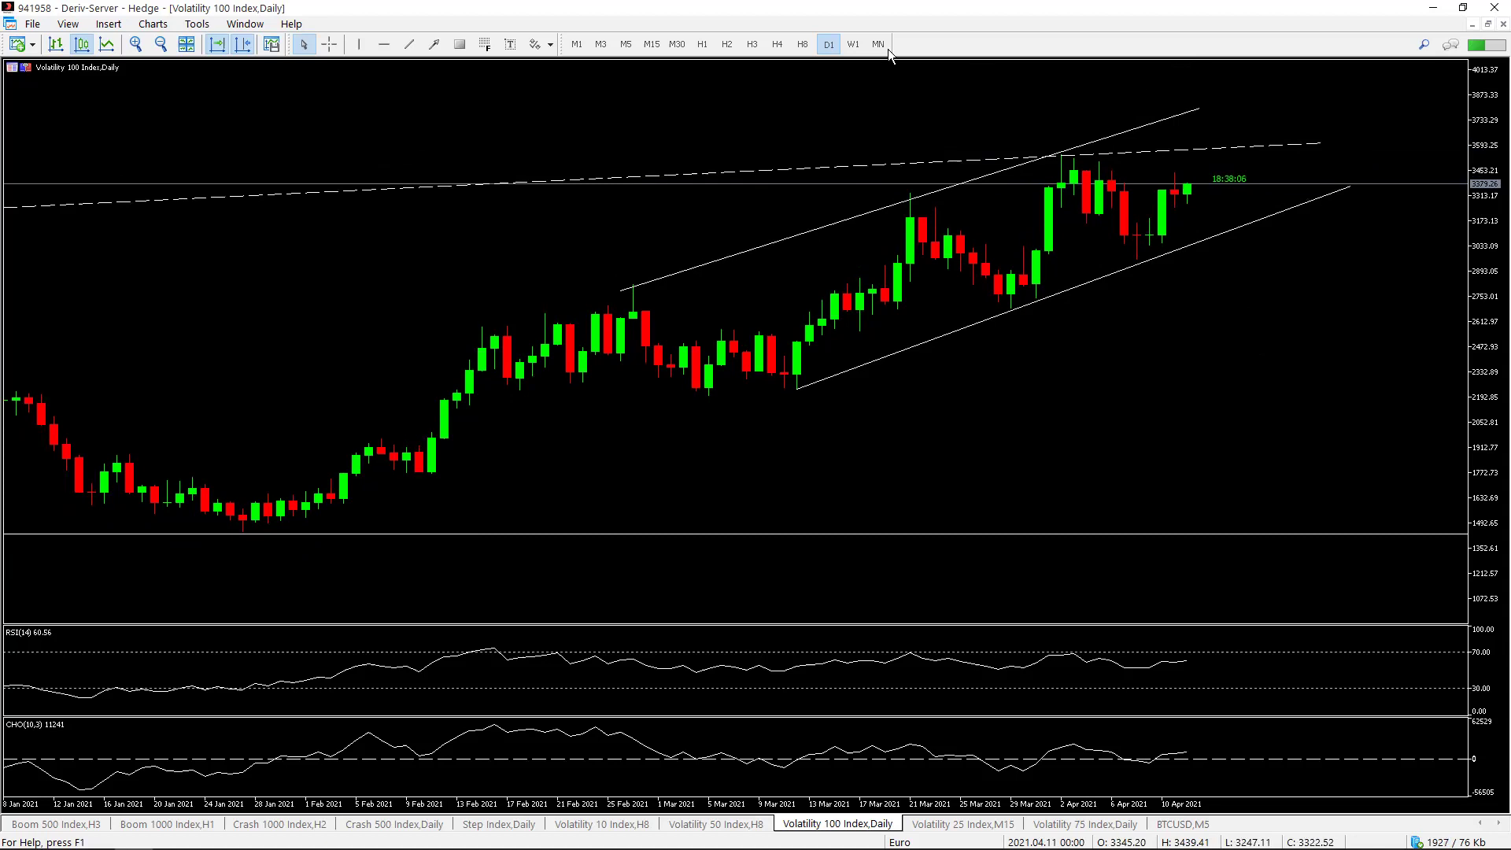
Compare the extended Volatility 100 Index channel on the weekly and H8 timeframes.
left_click(853, 44)
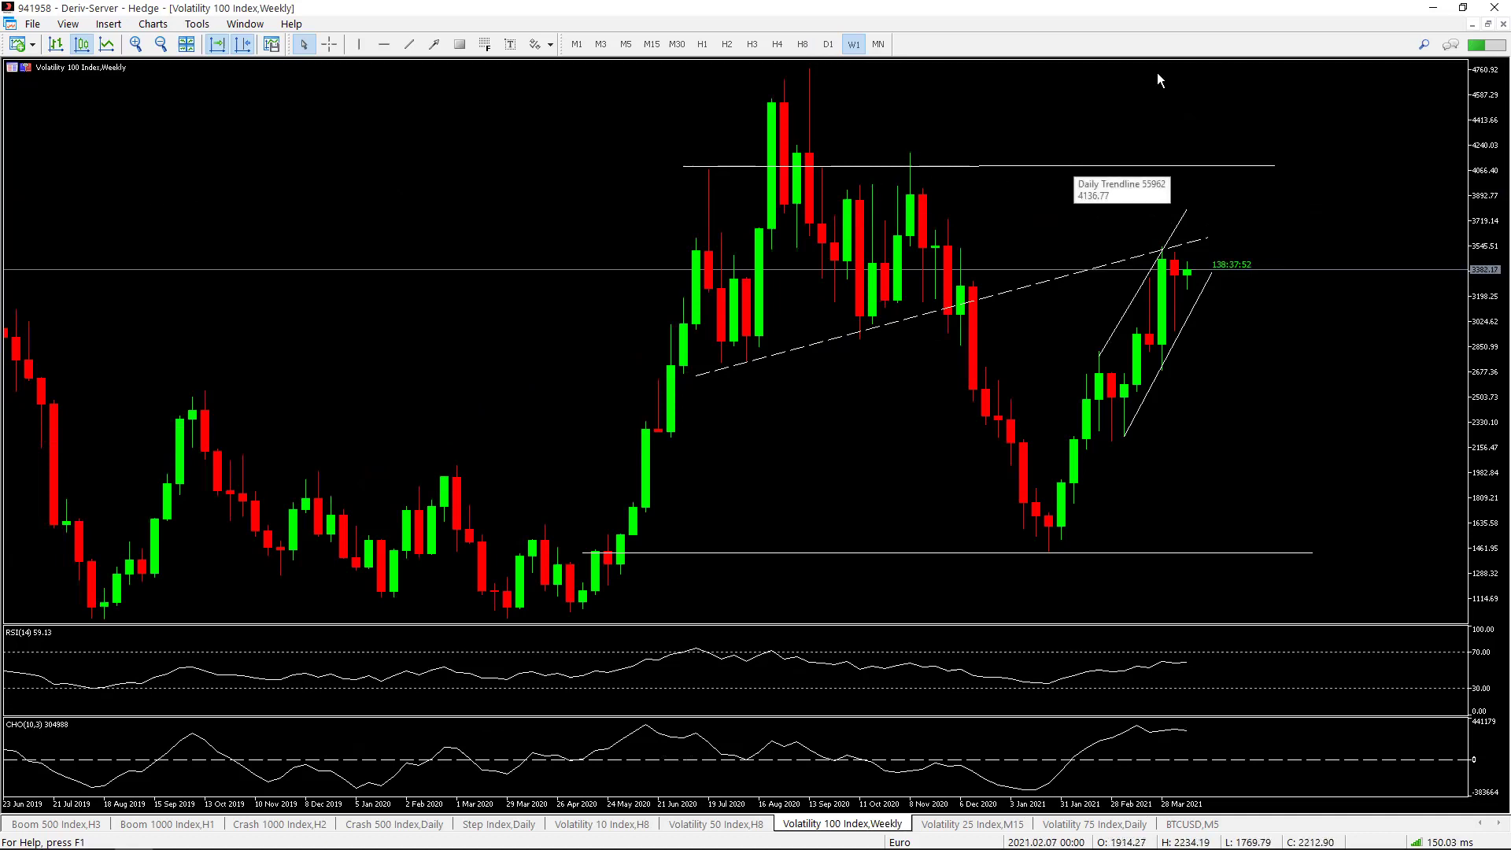
left_click(803, 45)
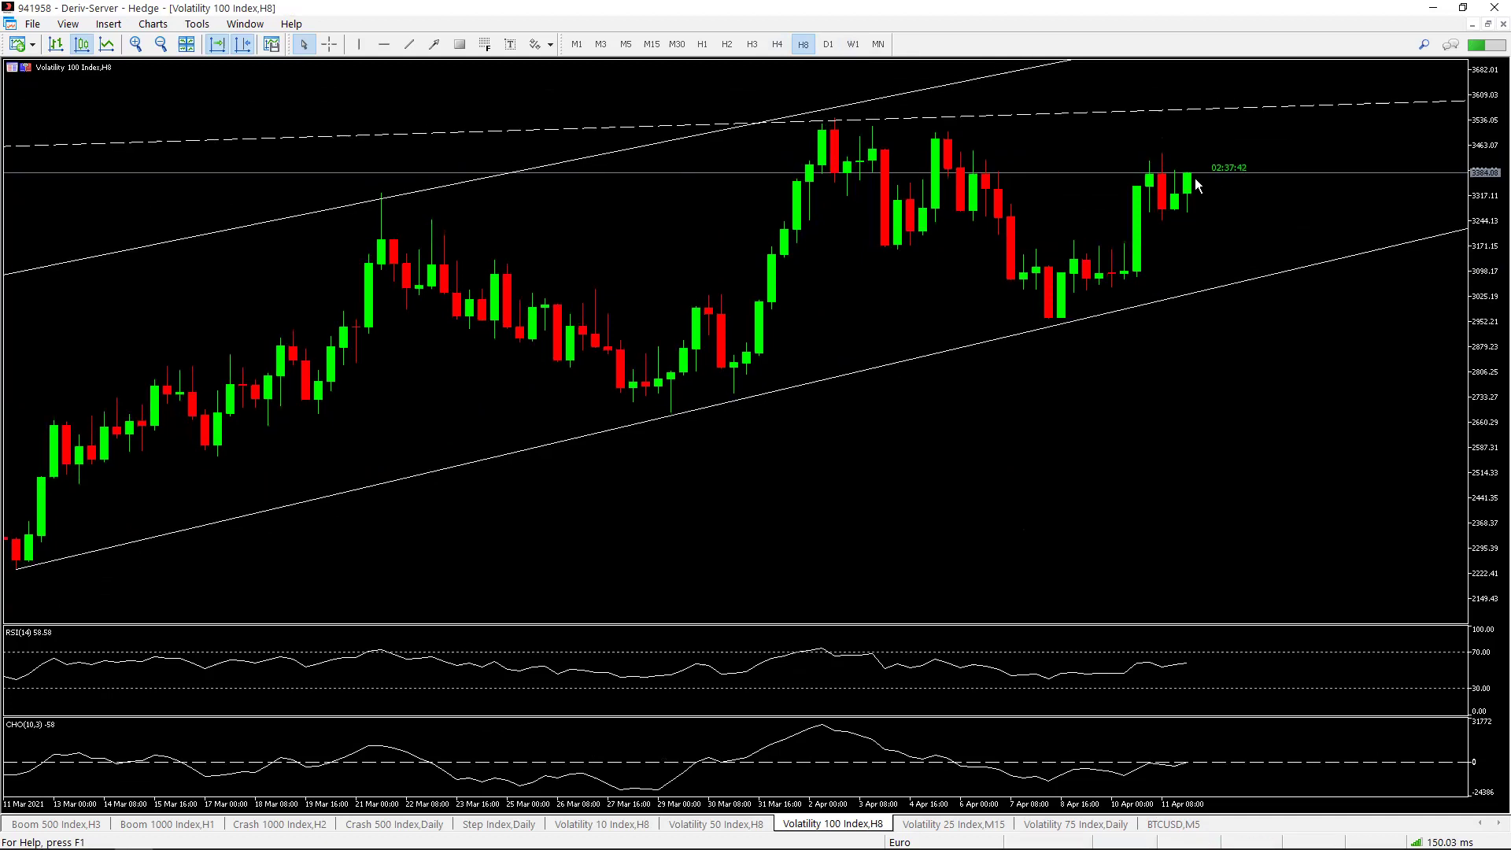
Show the Volatility 25 Index on weekly and daily, examining the ascending triangle below the liquidity target and its trendline support.
left_click(940, 825)
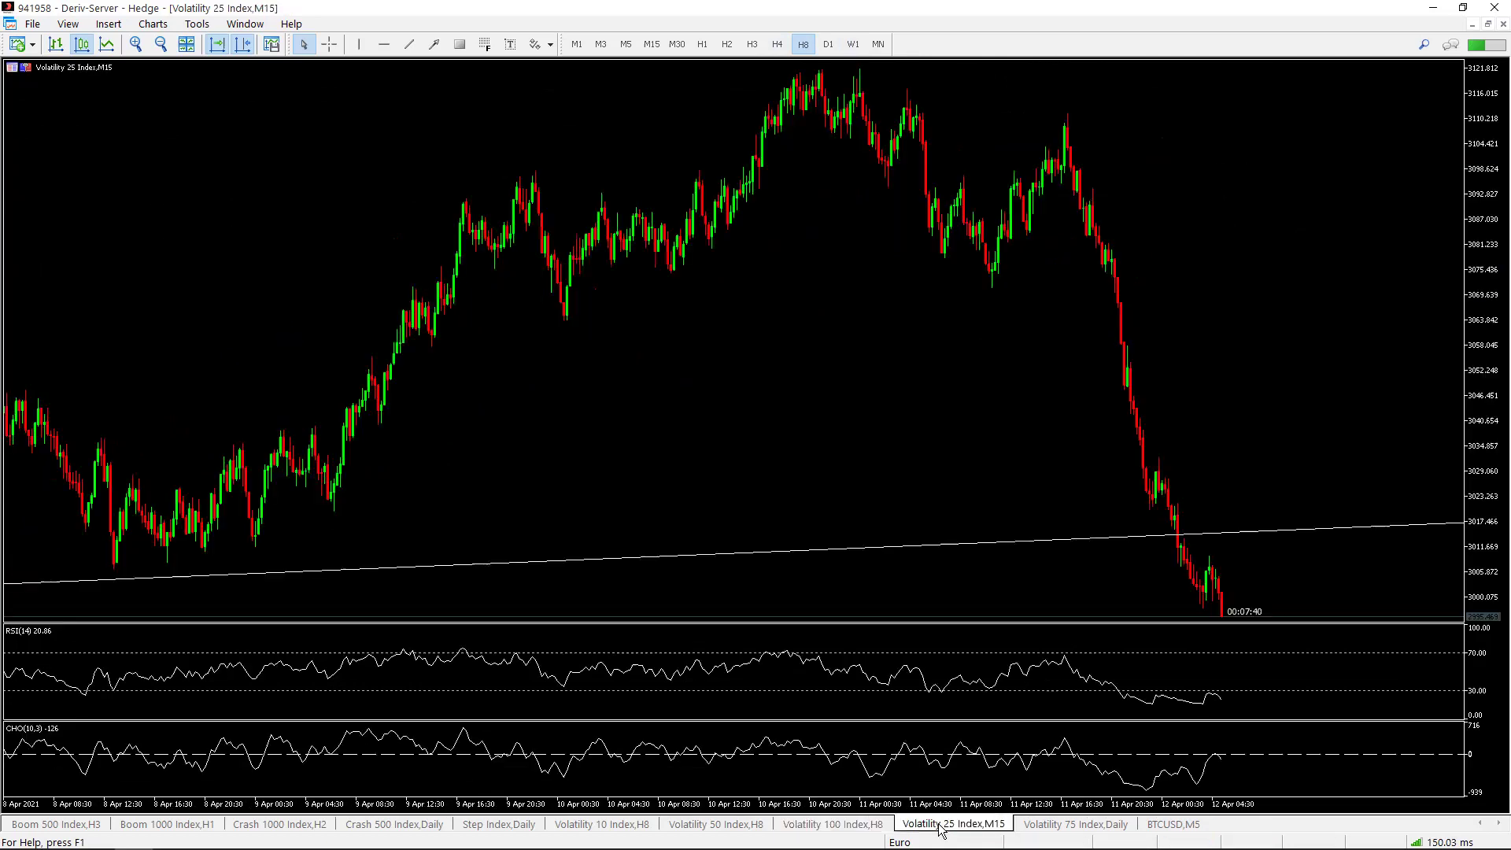
left_click(844, 47)
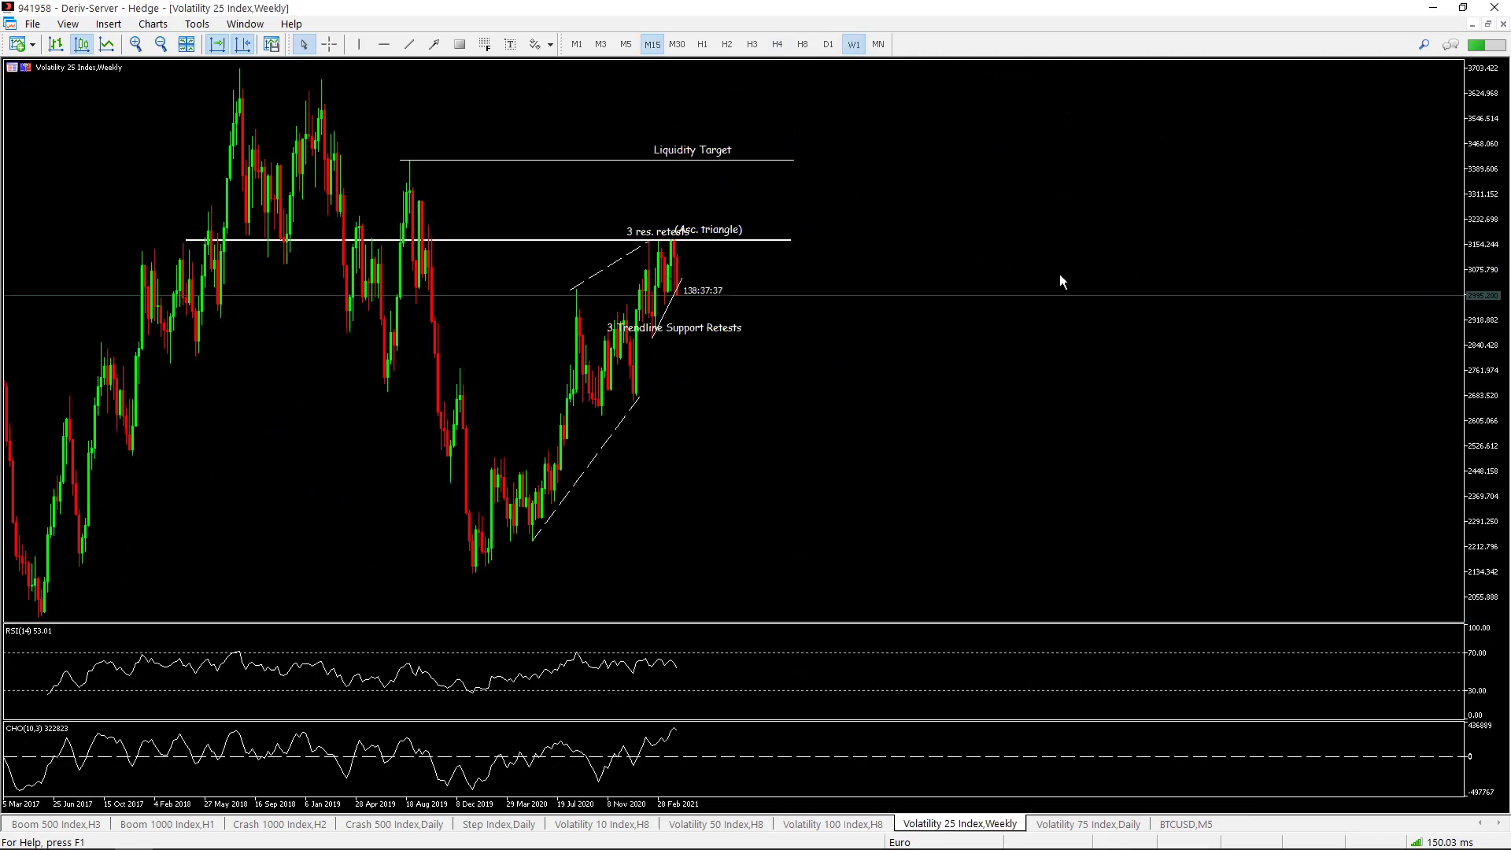
key("plus")
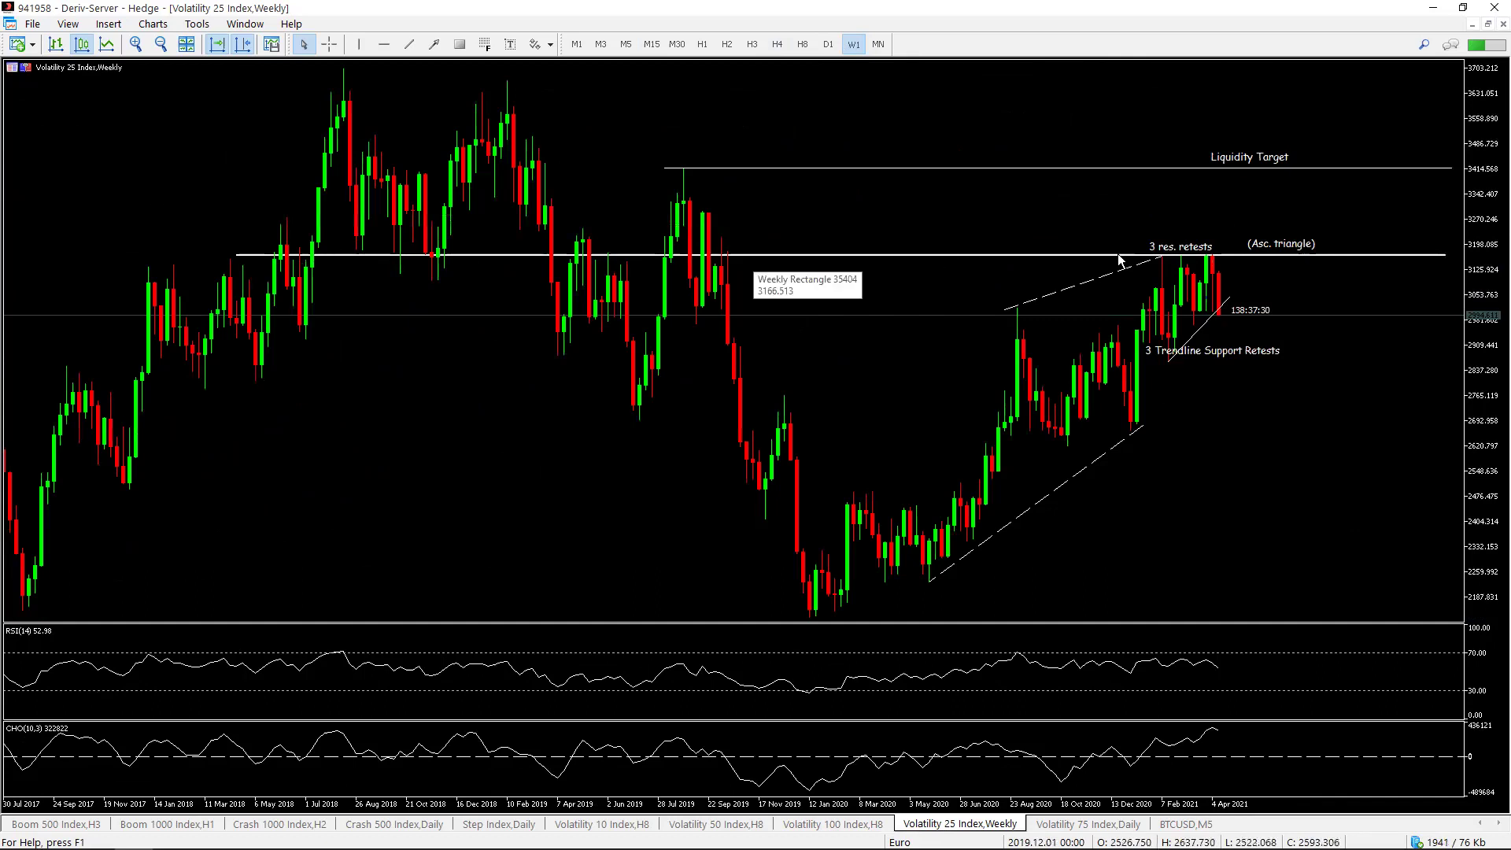
left_click(828, 44)
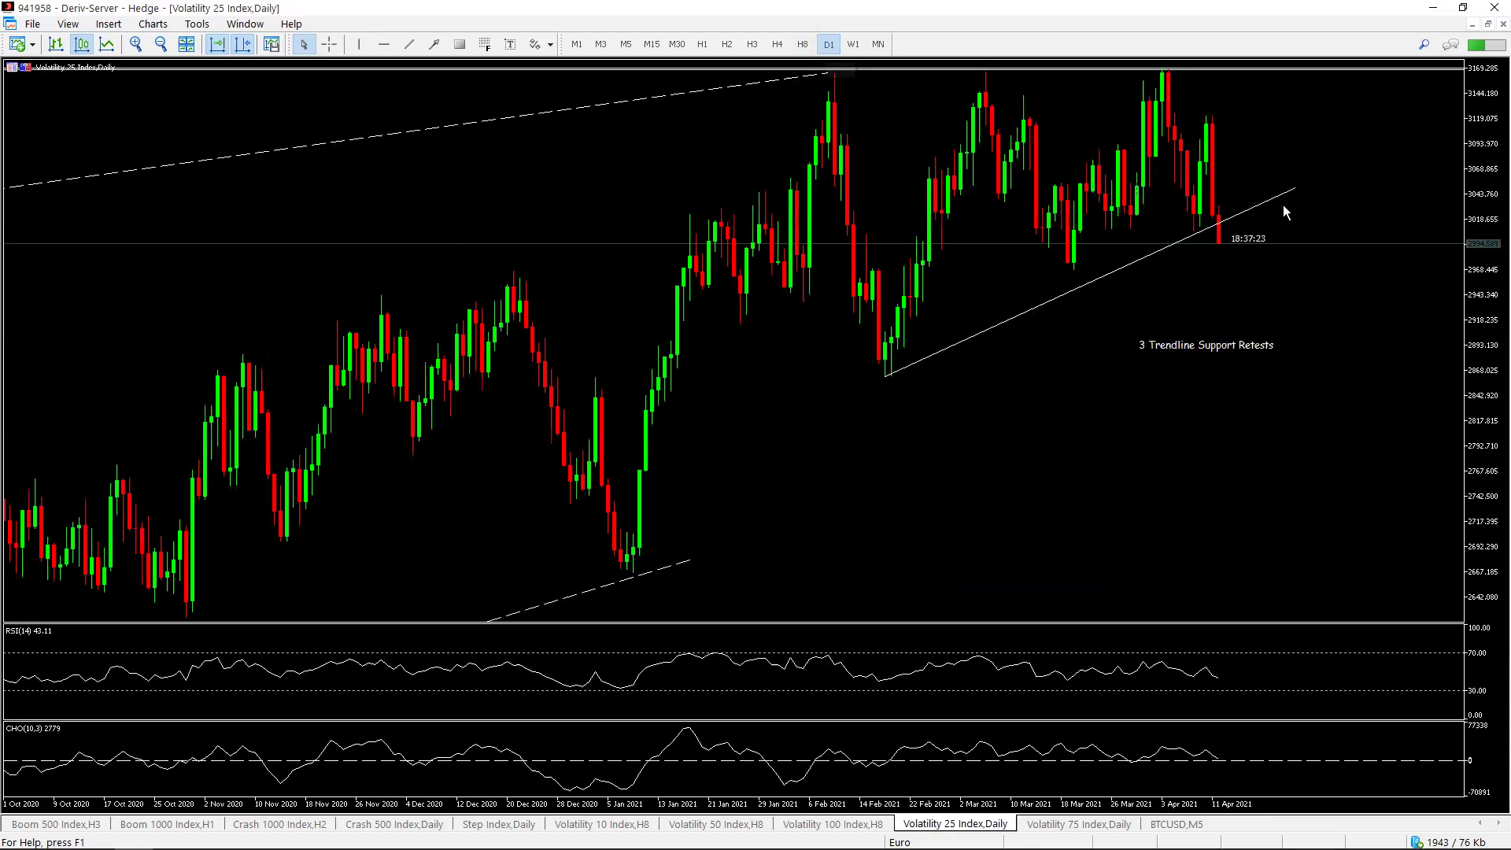
left_click_drag(1483, 265, 1482, 311)
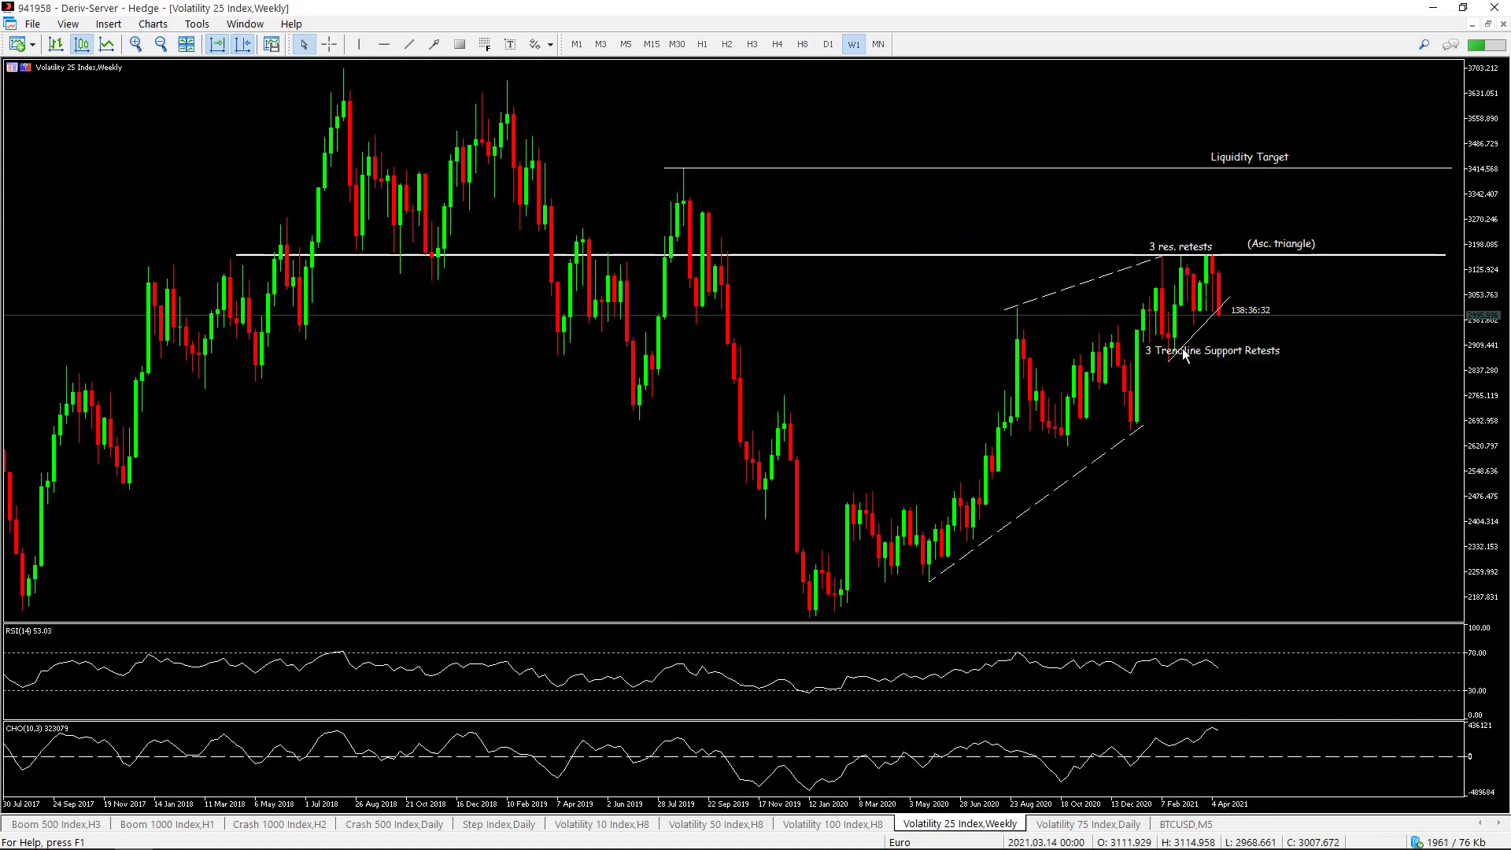
Compare the Volatility 25 Index's resistance retests and trendline support on the daily, weekly, H4 and H8 timeframes.
left_click(827, 47)
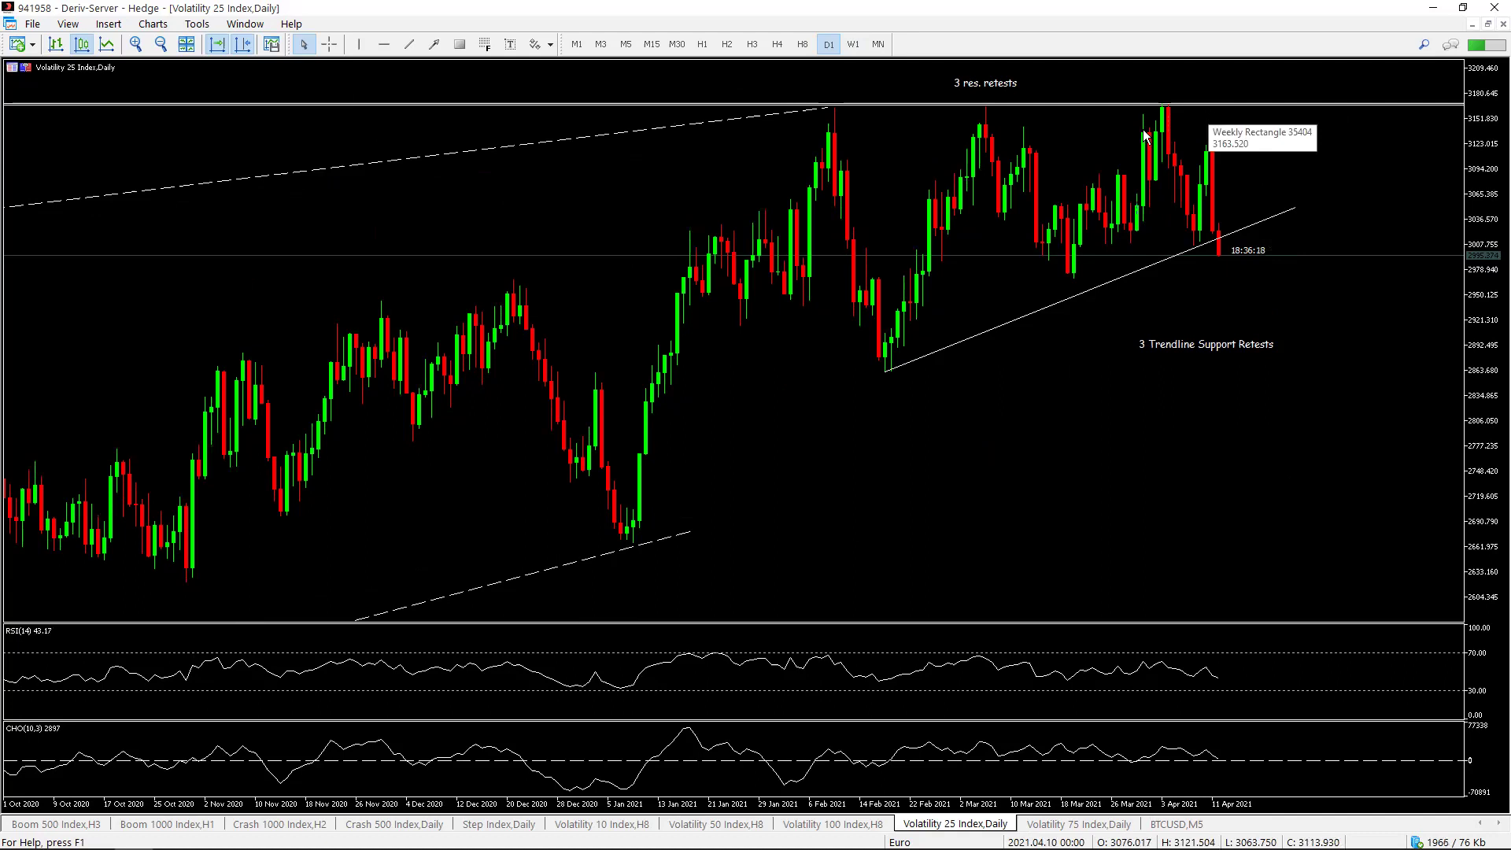
left_click(852, 45)
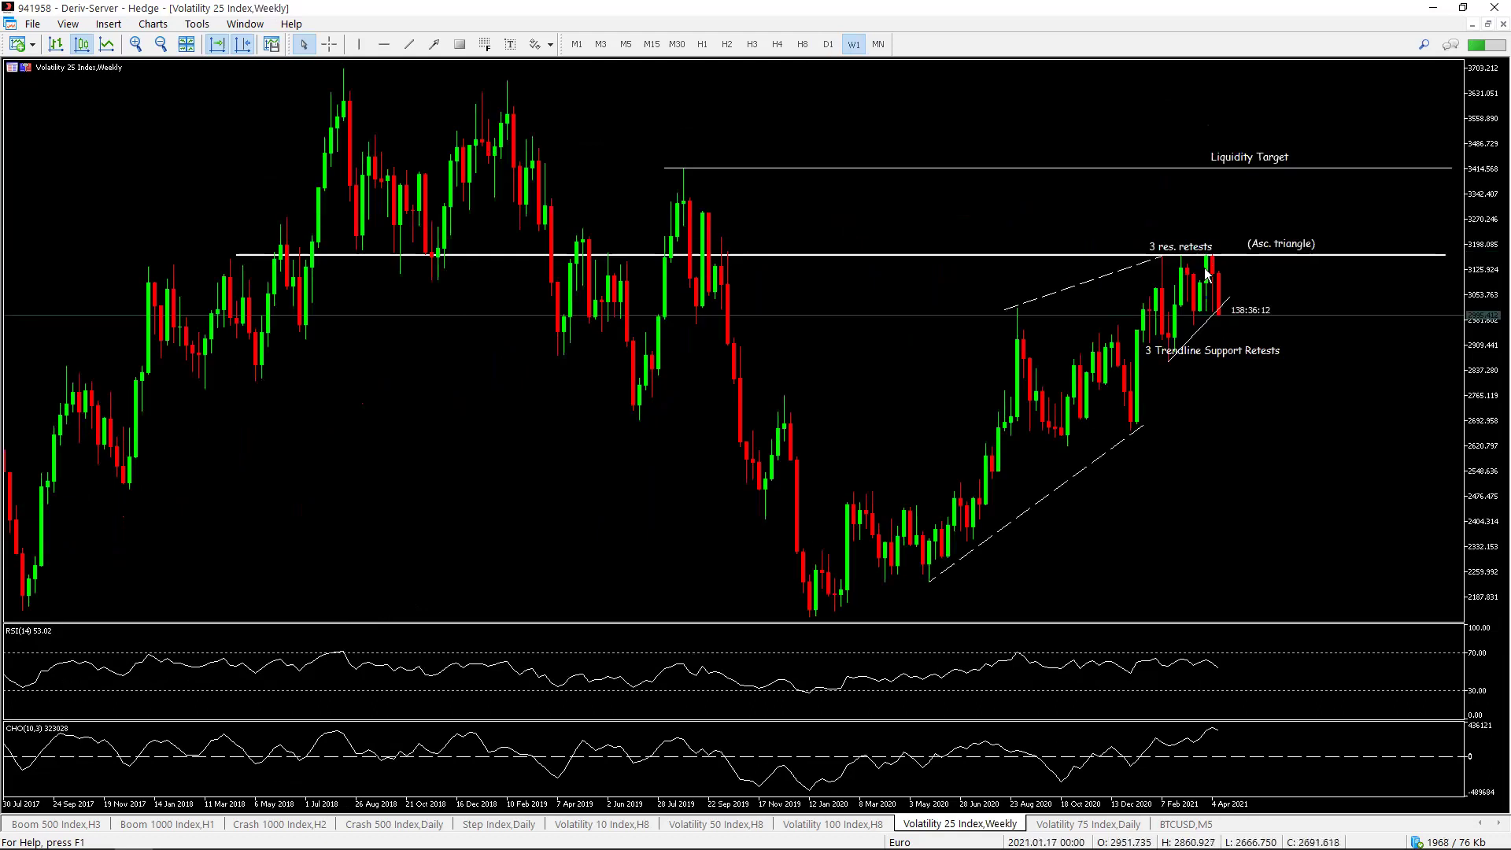
left_click(826, 44)
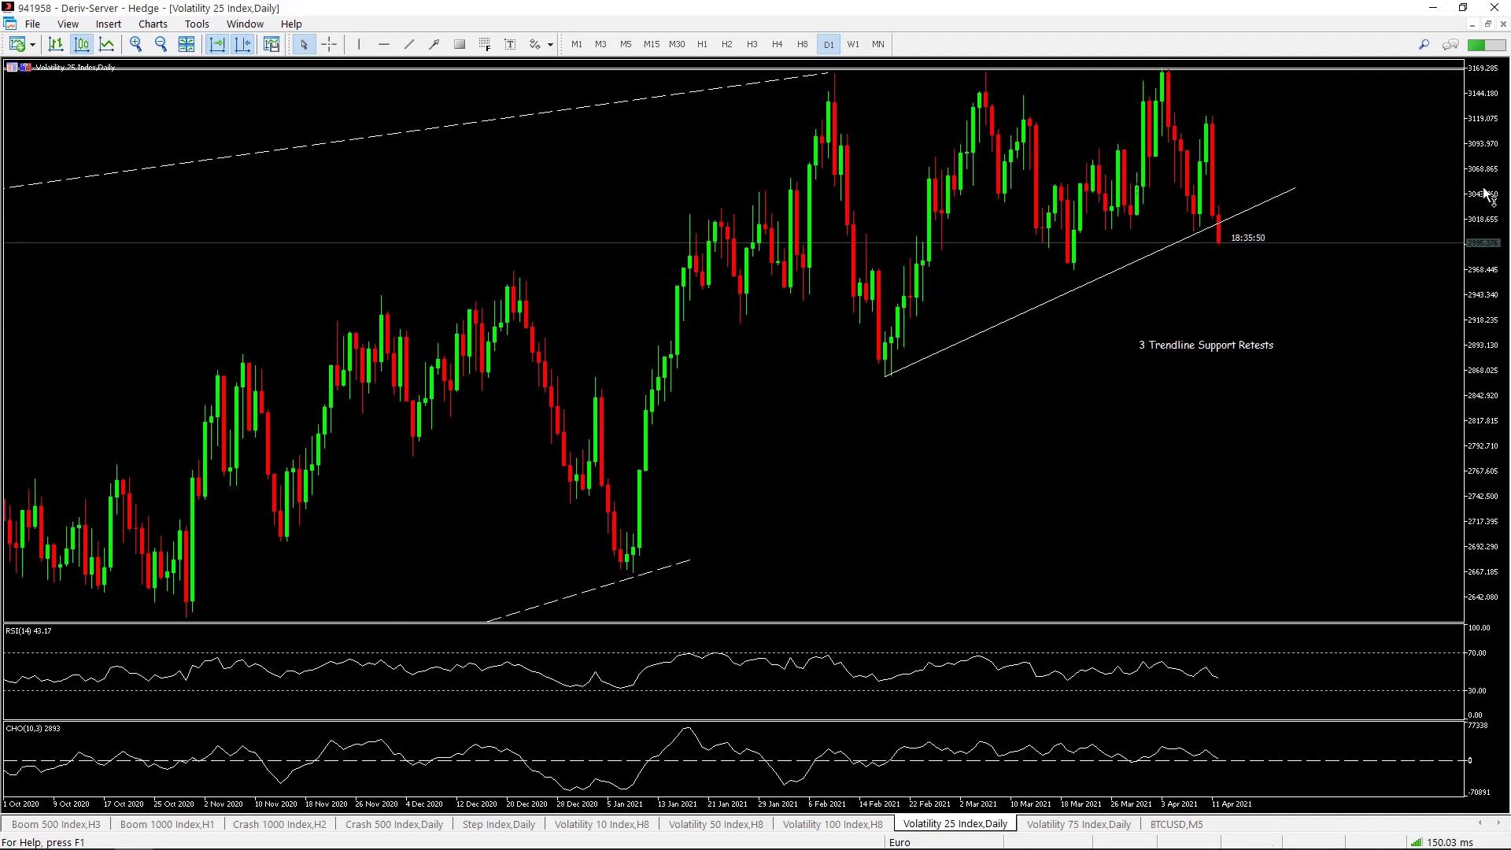
left_click_drag(1486, 195, 1487, 208)
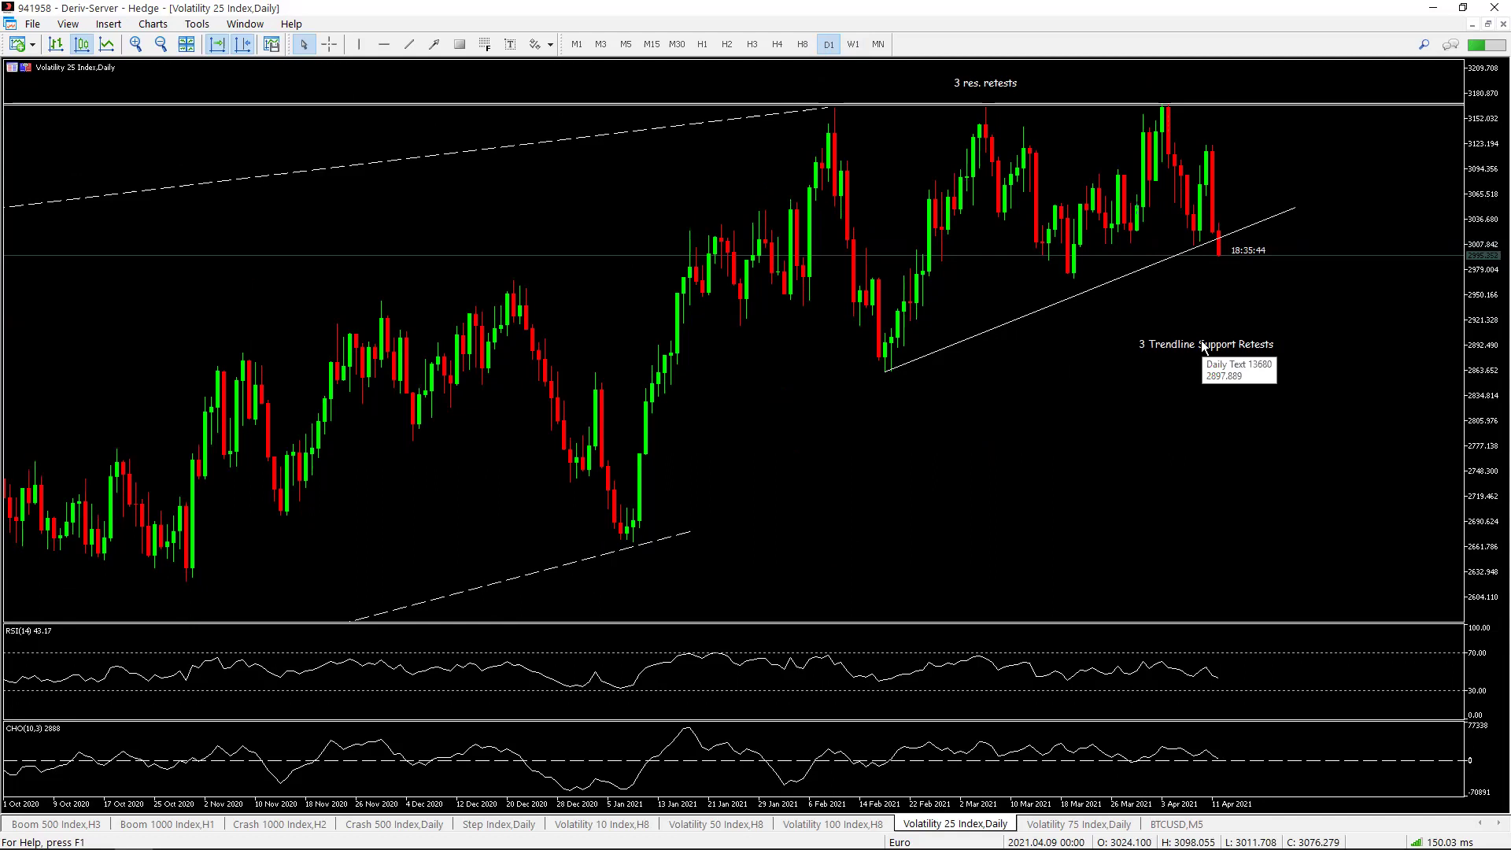
left_click(777, 45)
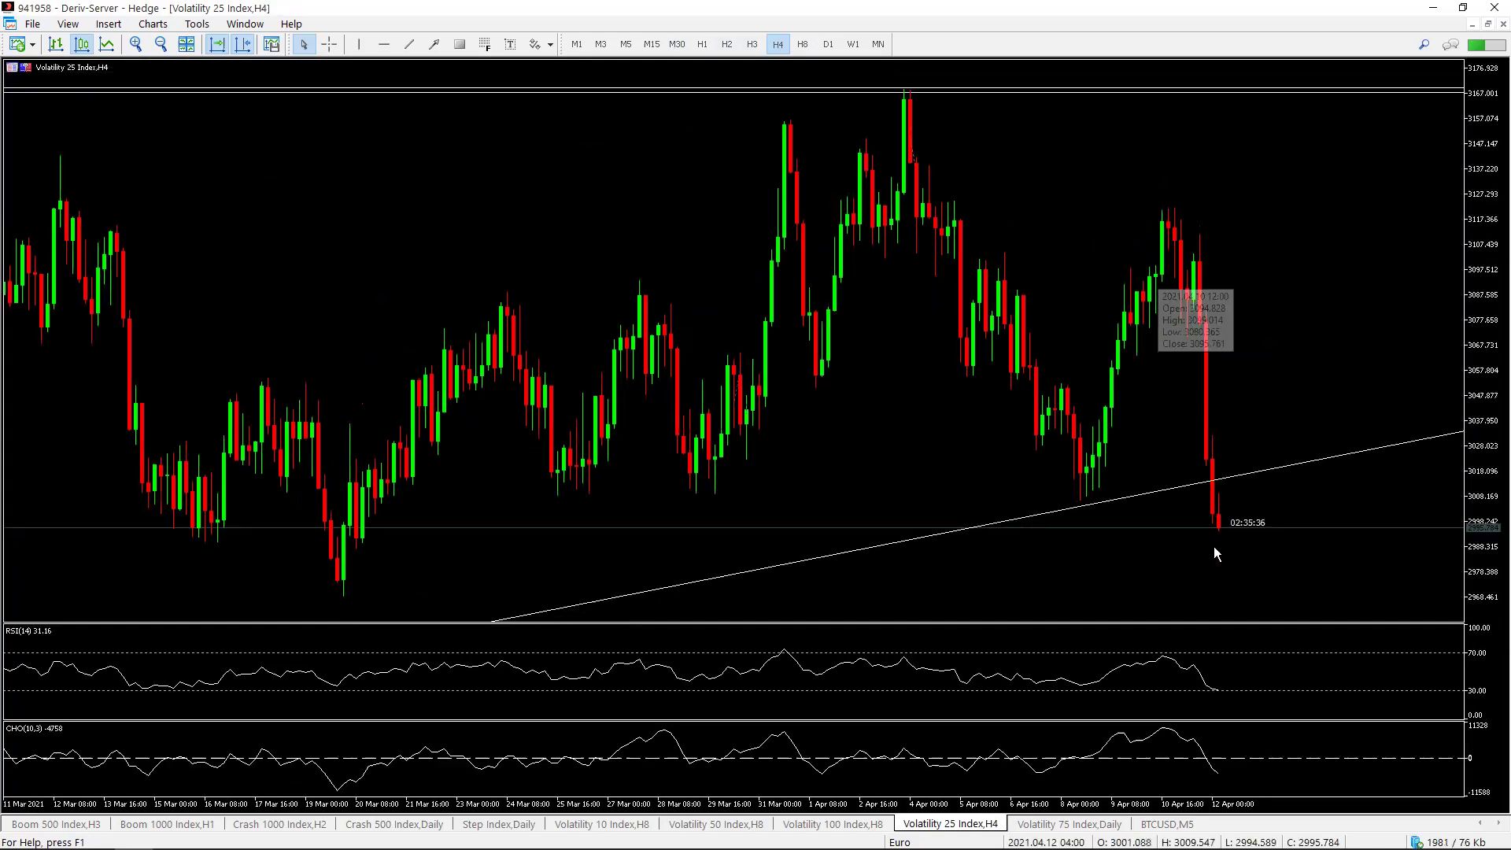
left_click(802, 44)
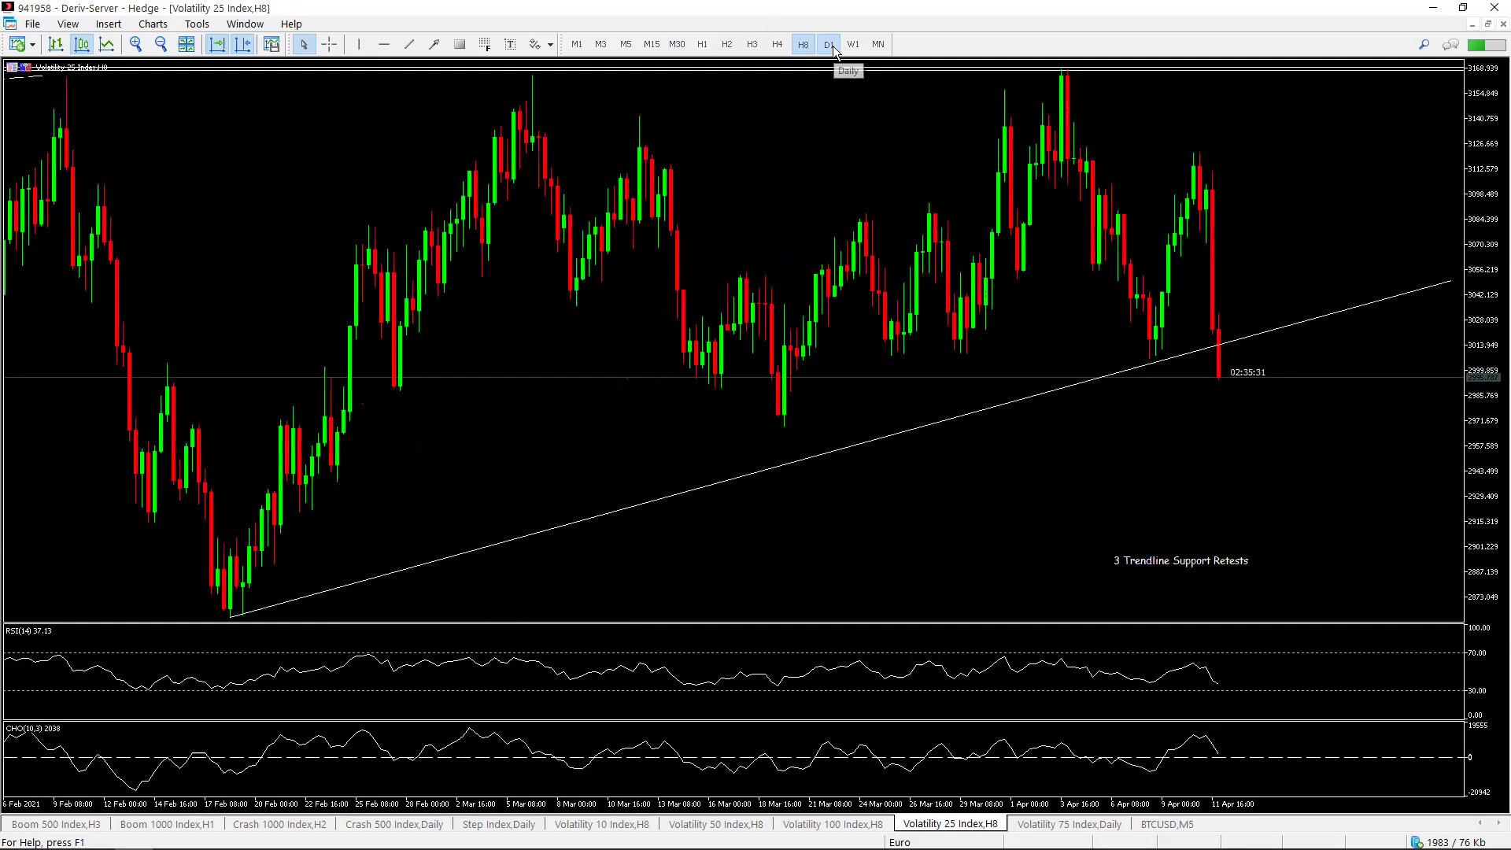
Extend the Volatility 25 Index's lower dashed trendline past the latest daily candles and check it on the weekly and daily timeframes.
left_click(829, 44)
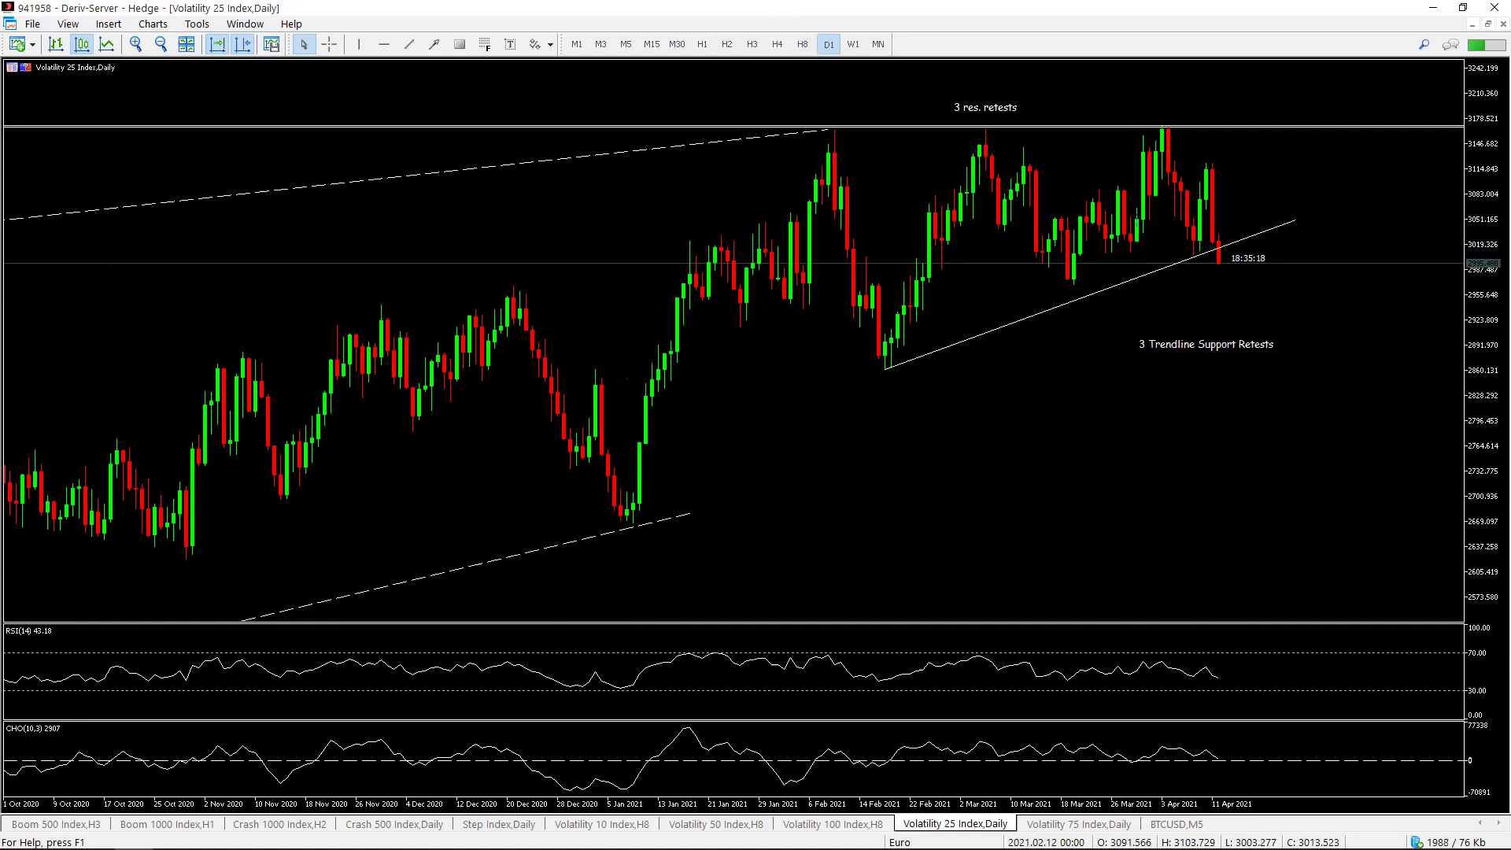
double_click(699, 509)
left_click_drag(1284, 354, 1416, 330)
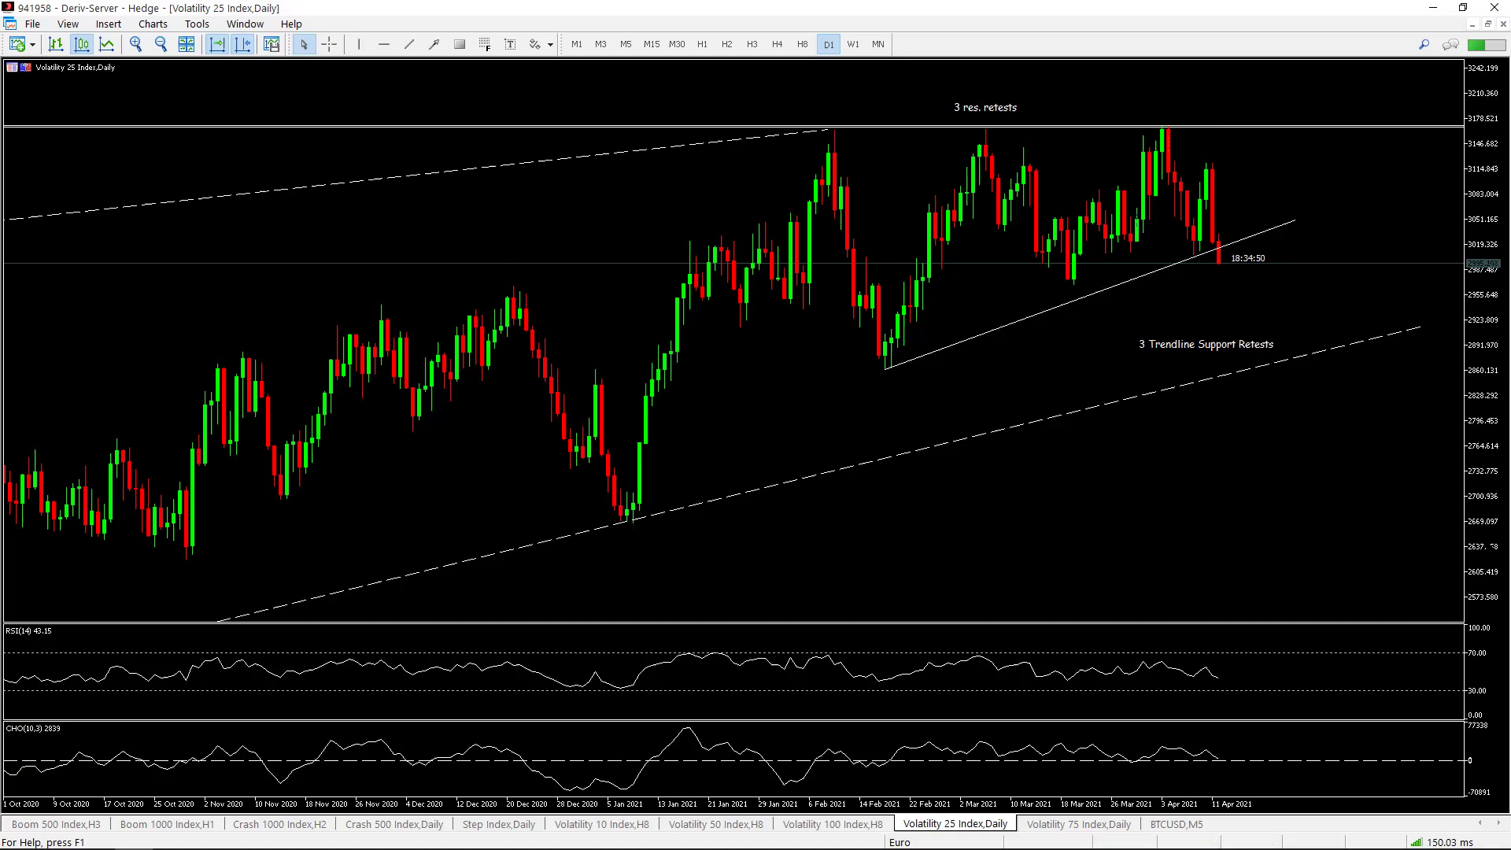
left_click_drag(1483, 456, 1437, 485)
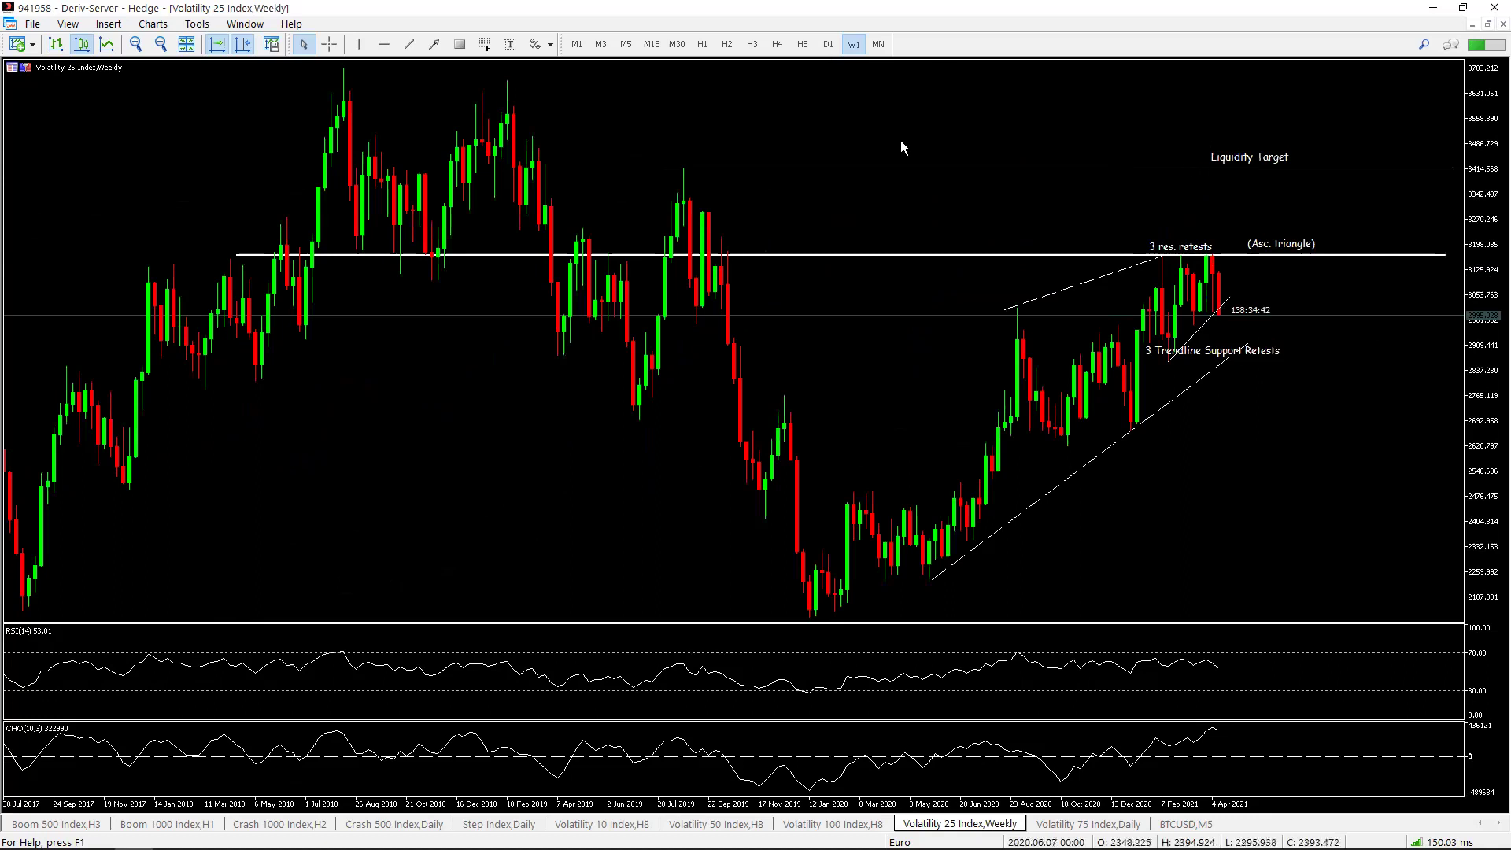
left_click(828, 44)
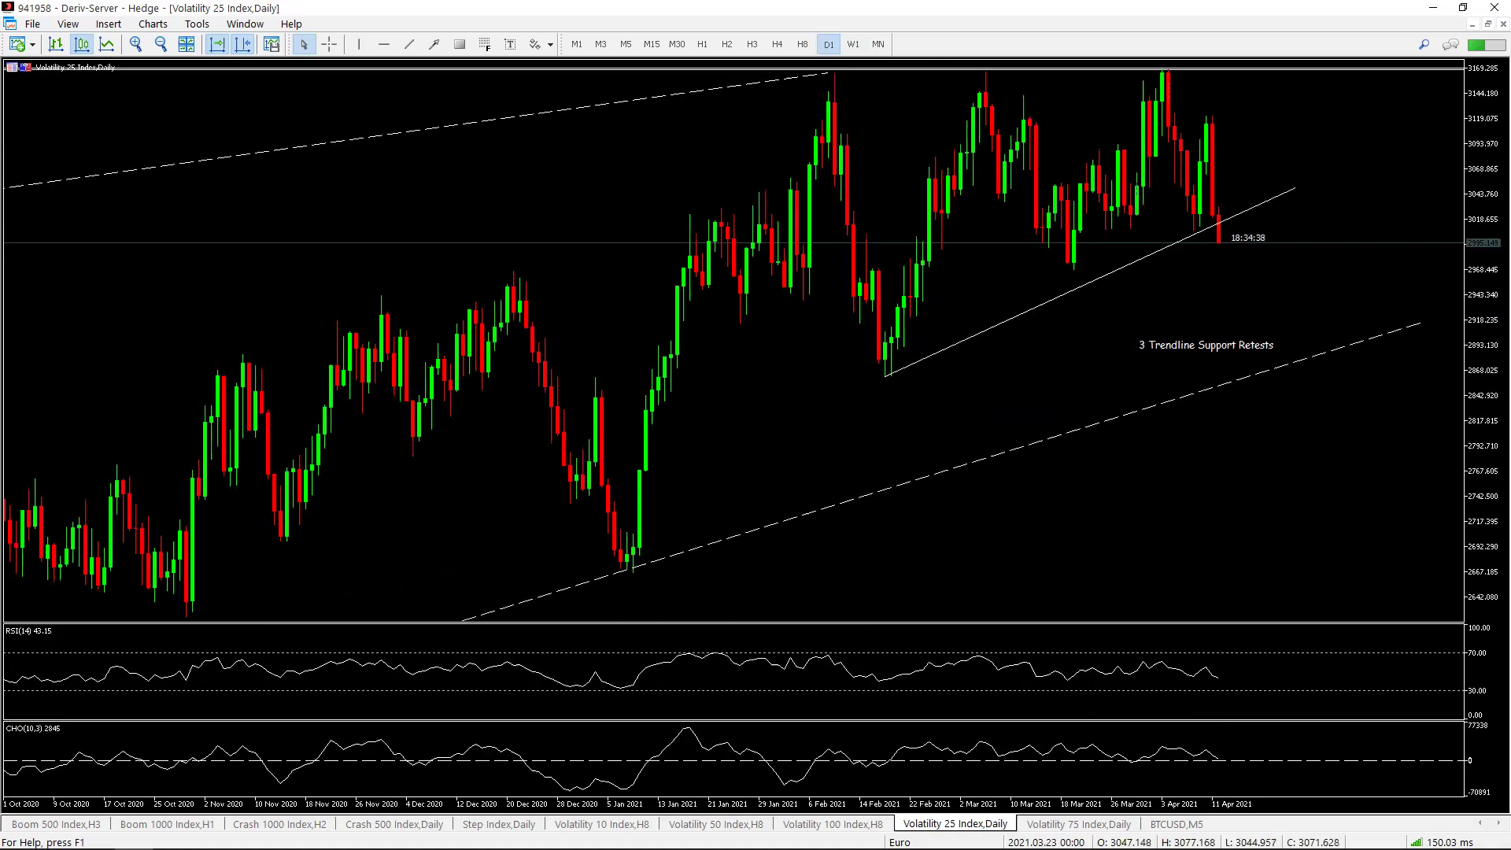
Compare the Volatility 75 Index on daily and weekly, examining the range between the daily support and the liquidity zone.
left_click(1110, 826)
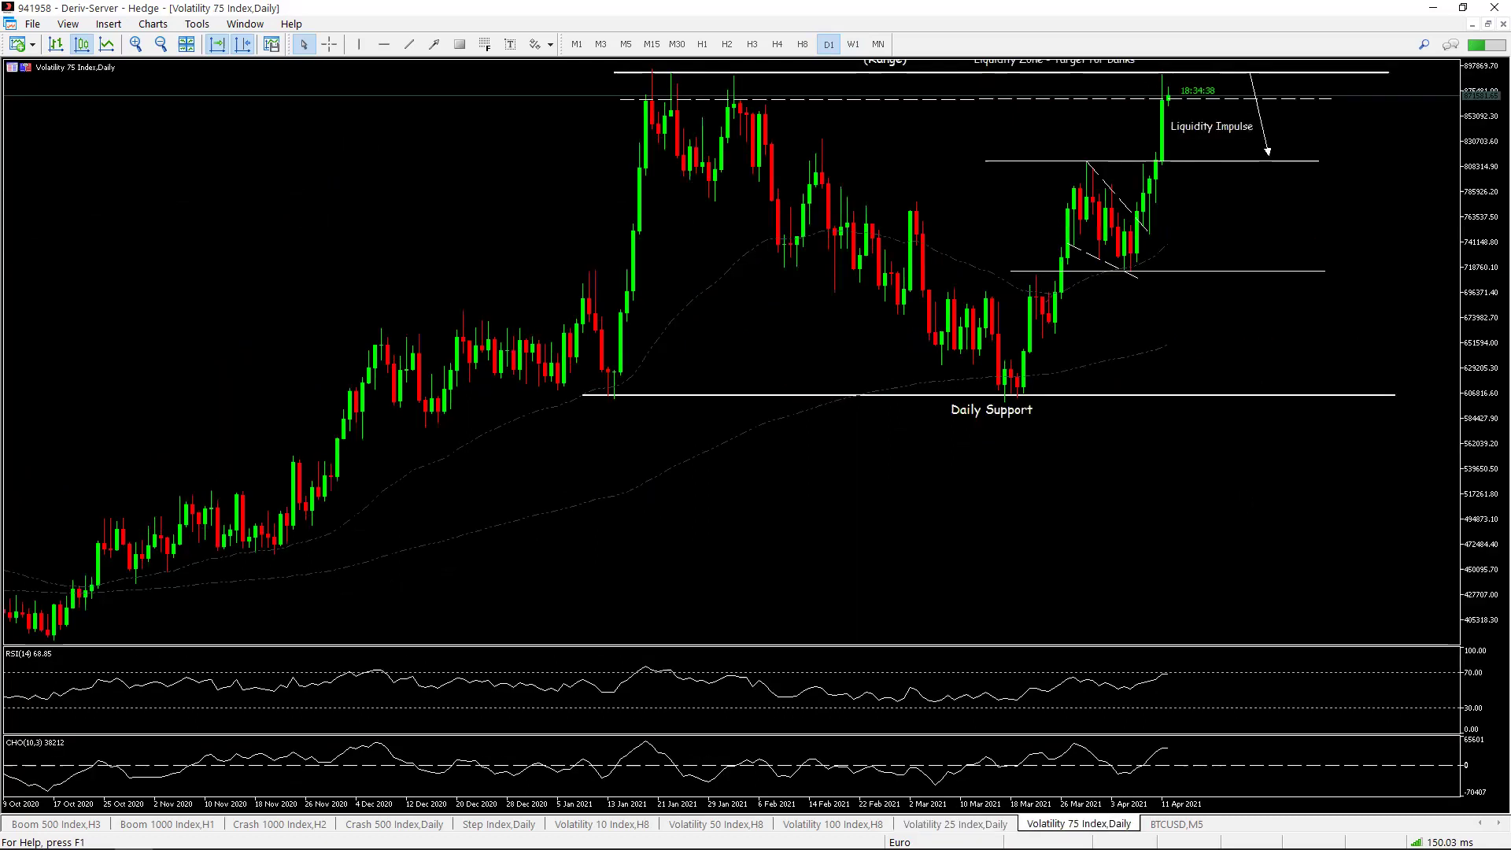
left_click_drag(1478, 270, 1454, 312)
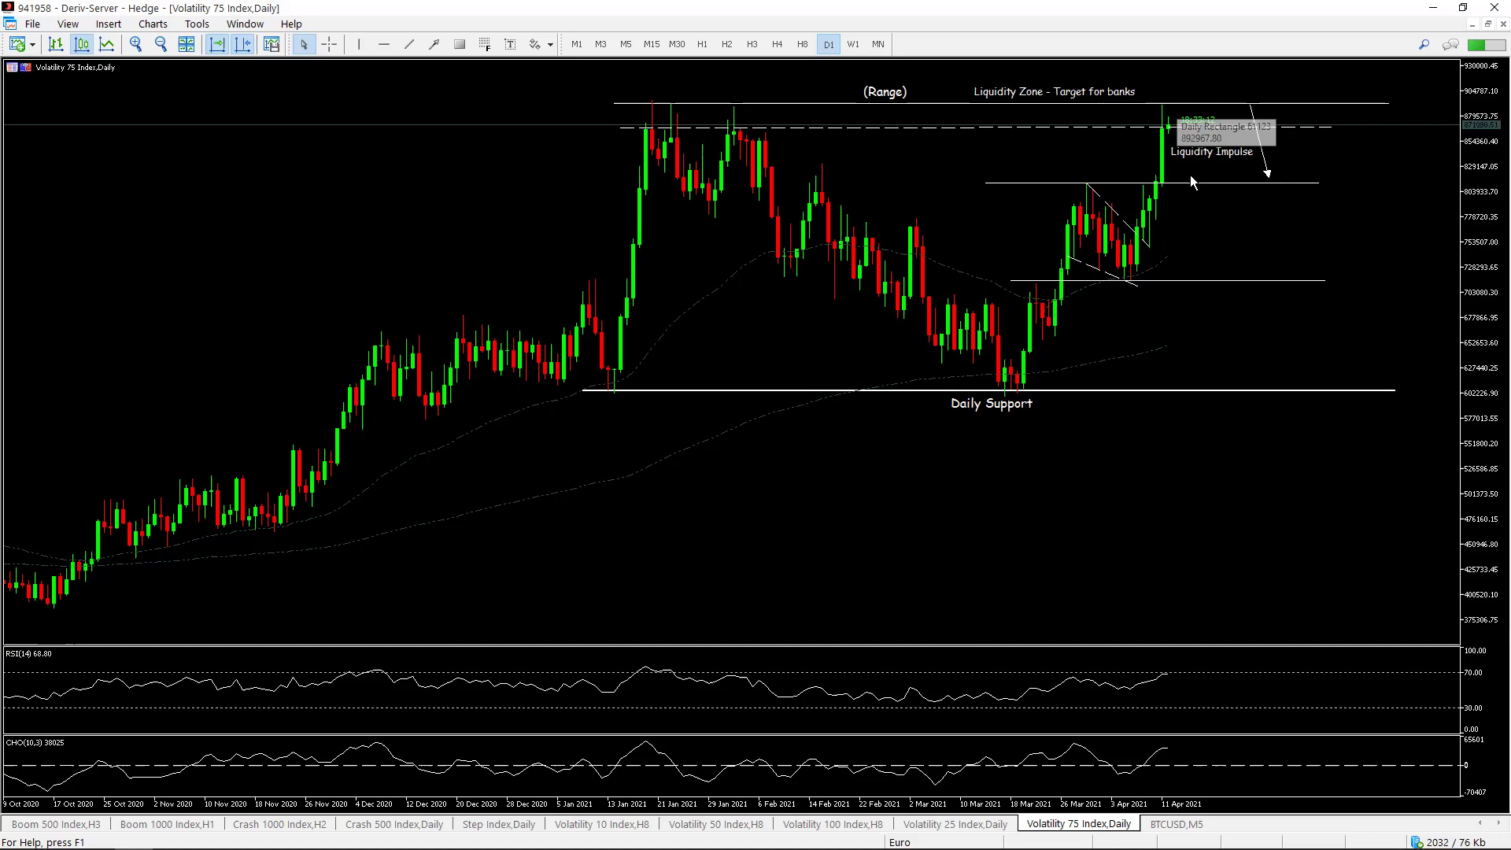
key("w")
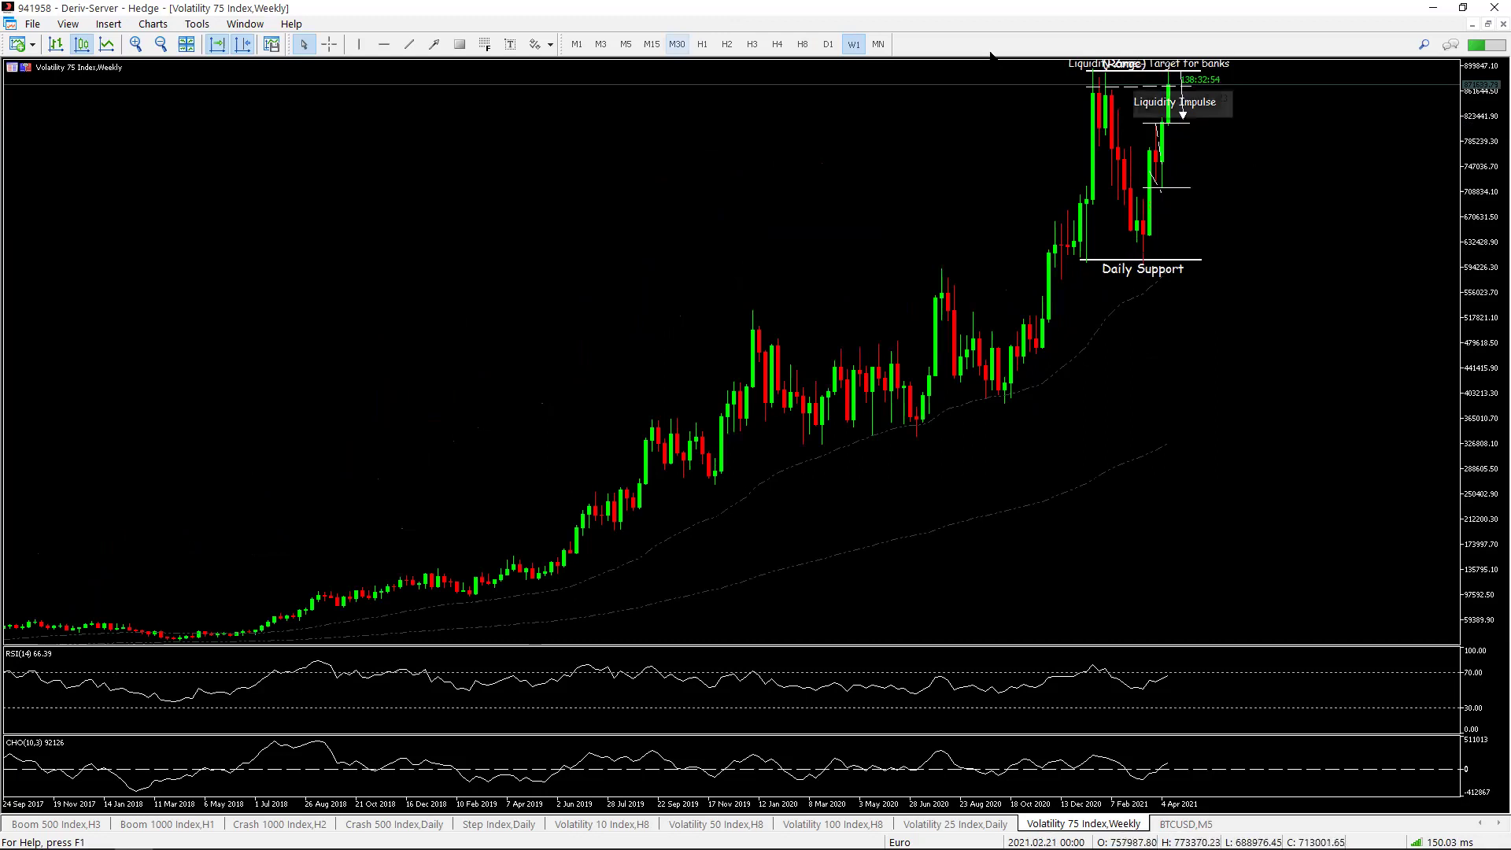
left_click(829, 45)
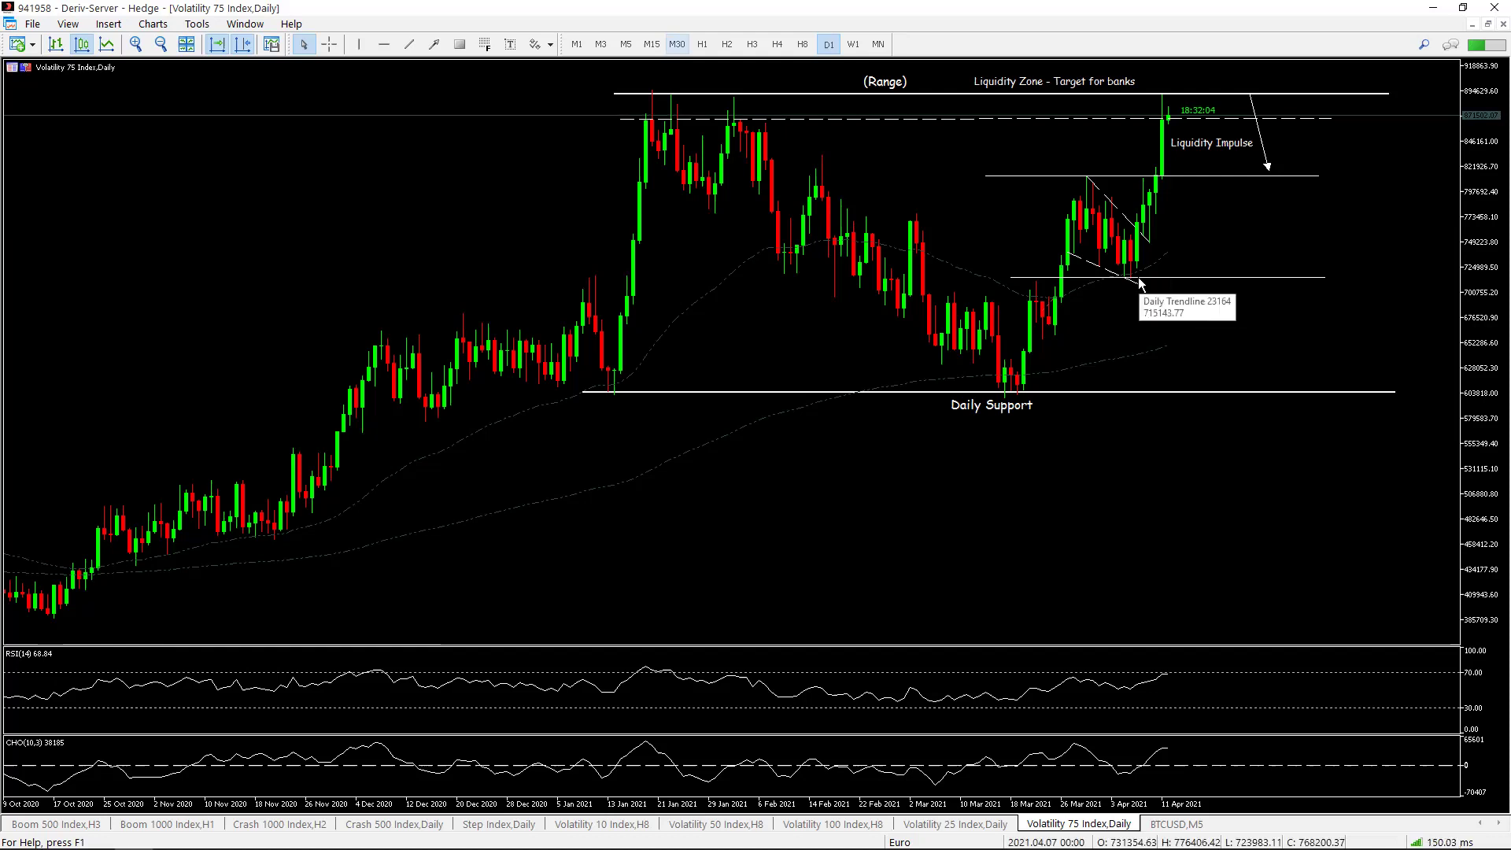
Step the Volatility 75 Index down from H8 through H4, H3, H2 and H1 to M30, examining price near the liquidity zone.
left_click(792, 45)
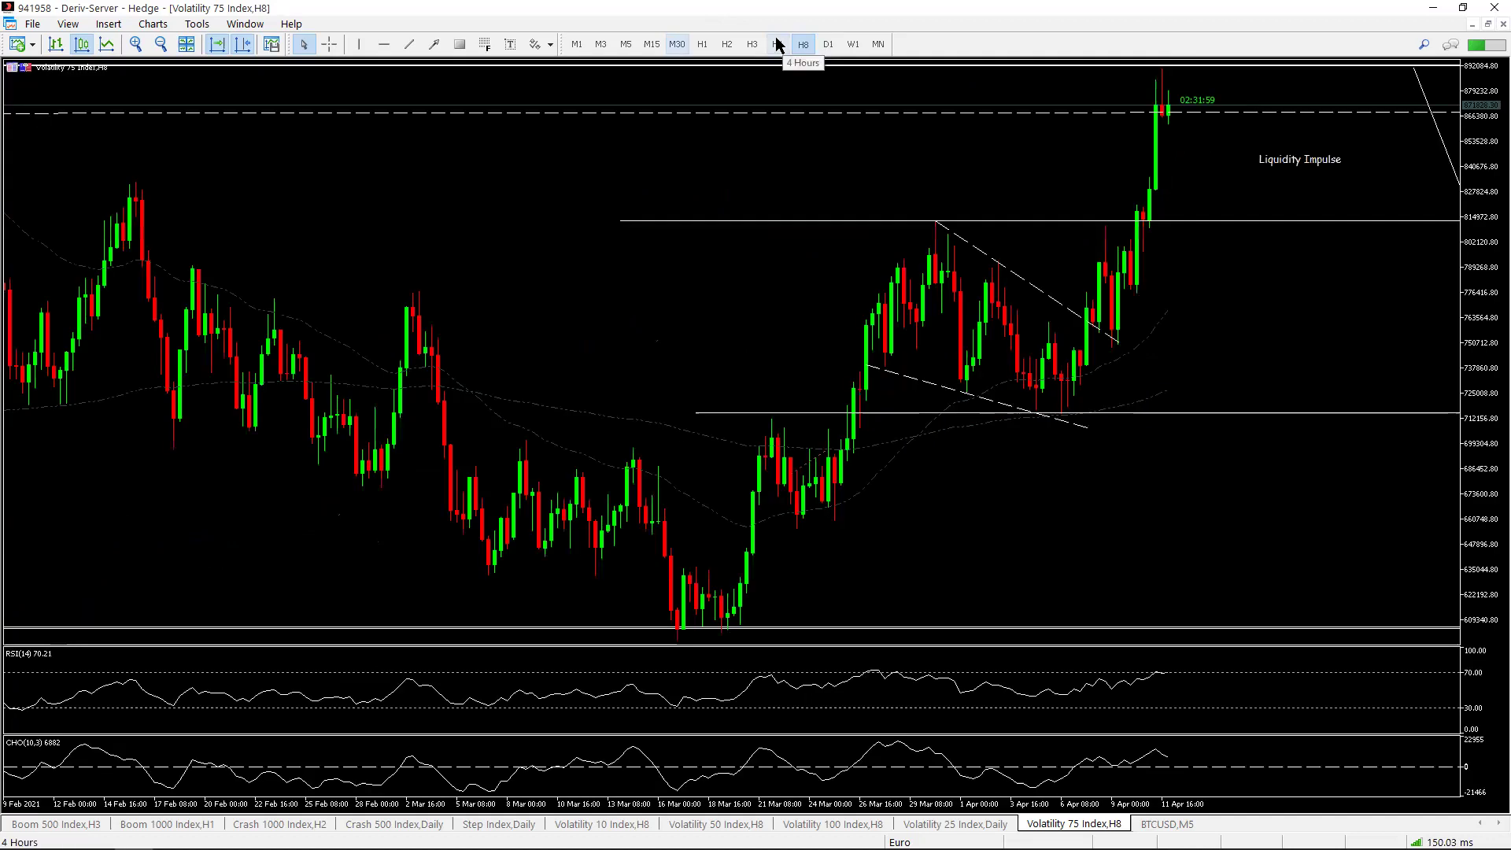
left_click(779, 45)
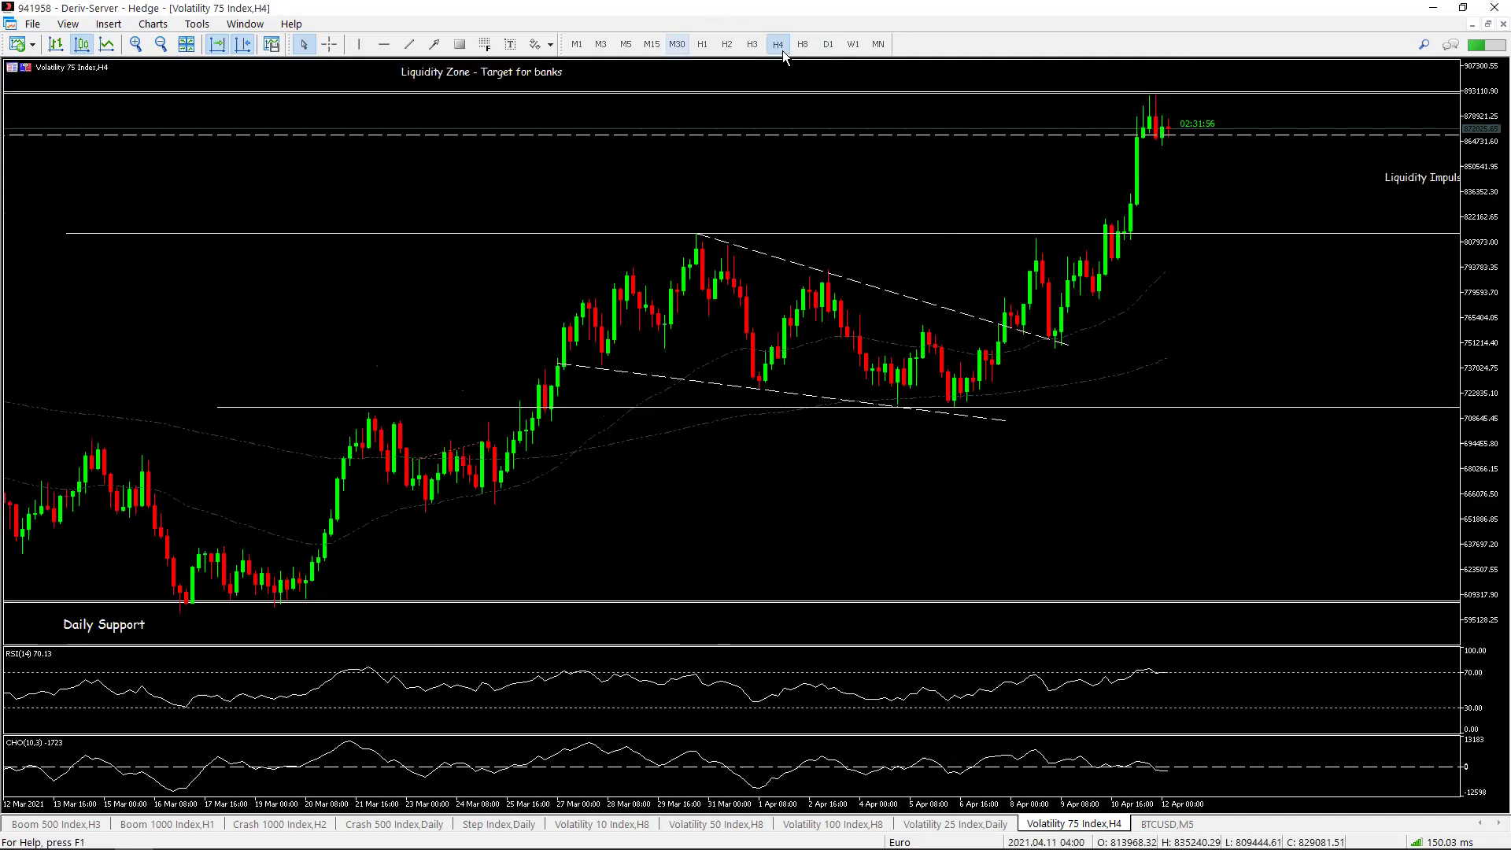
left_click(754, 46)
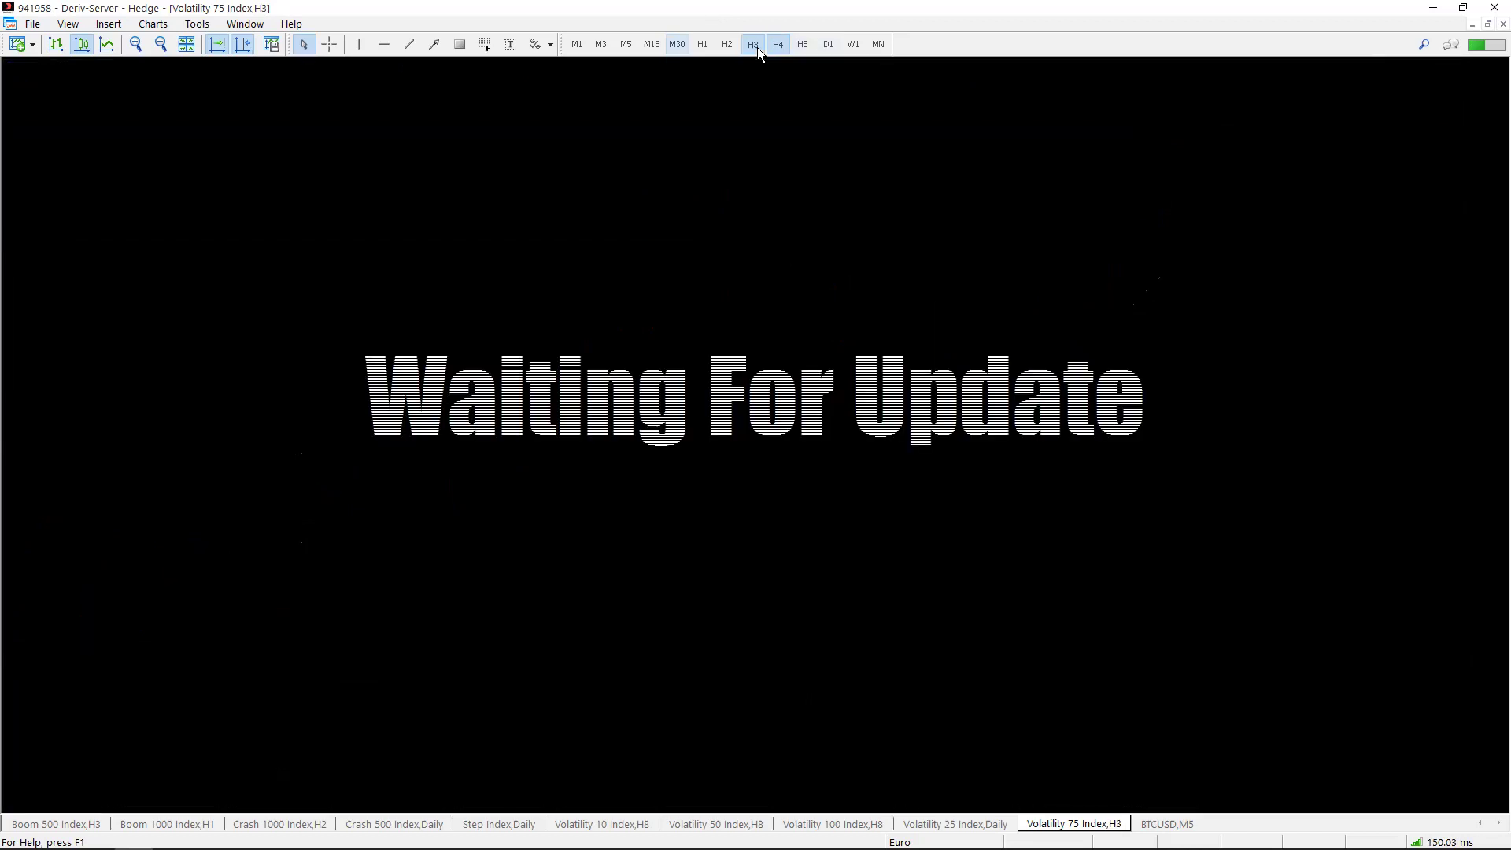
left_click(728, 44)
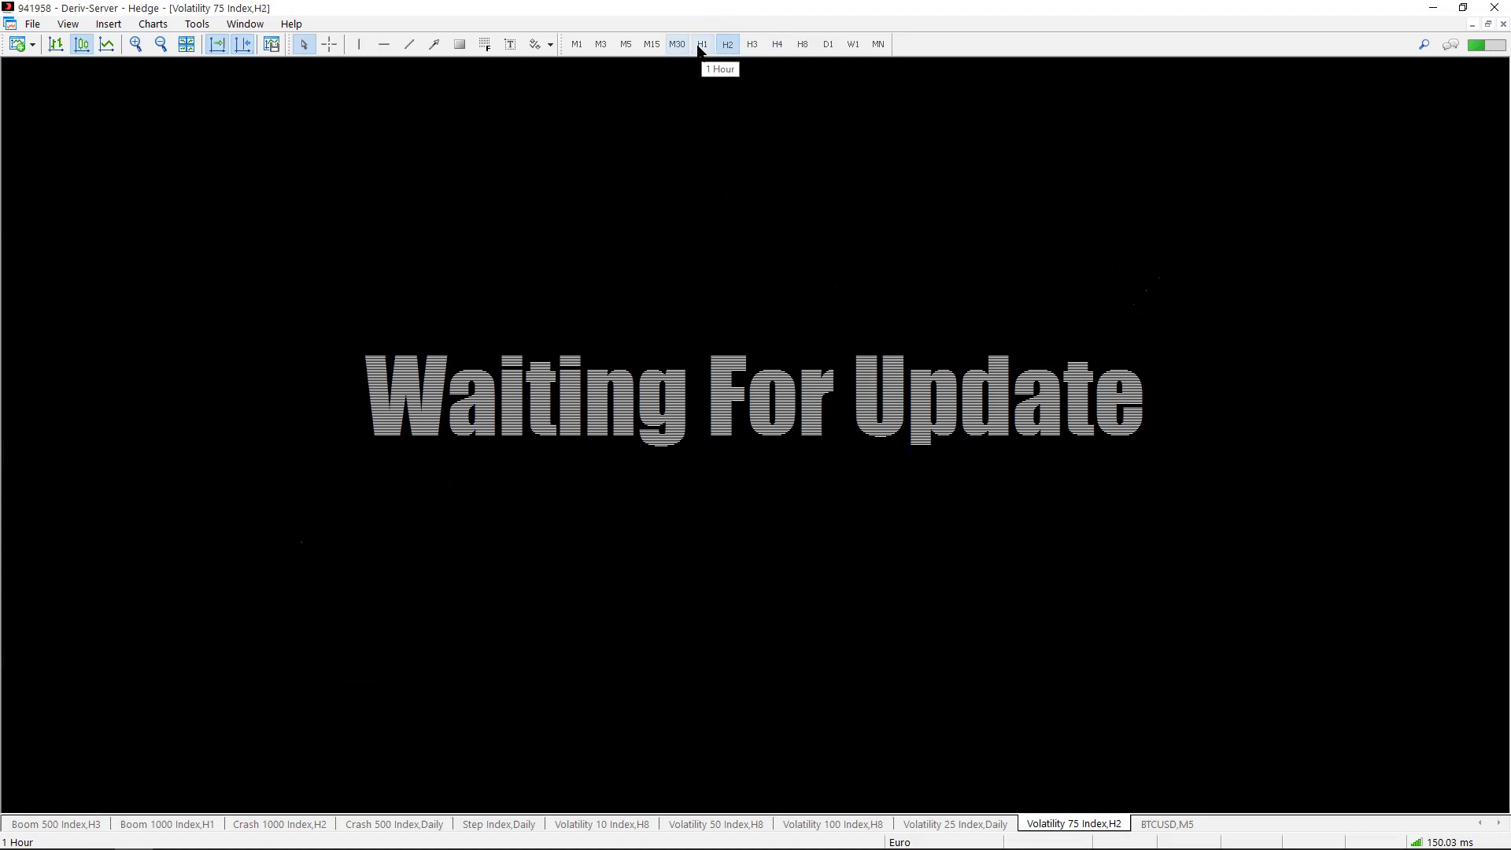
left_click(703, 45)
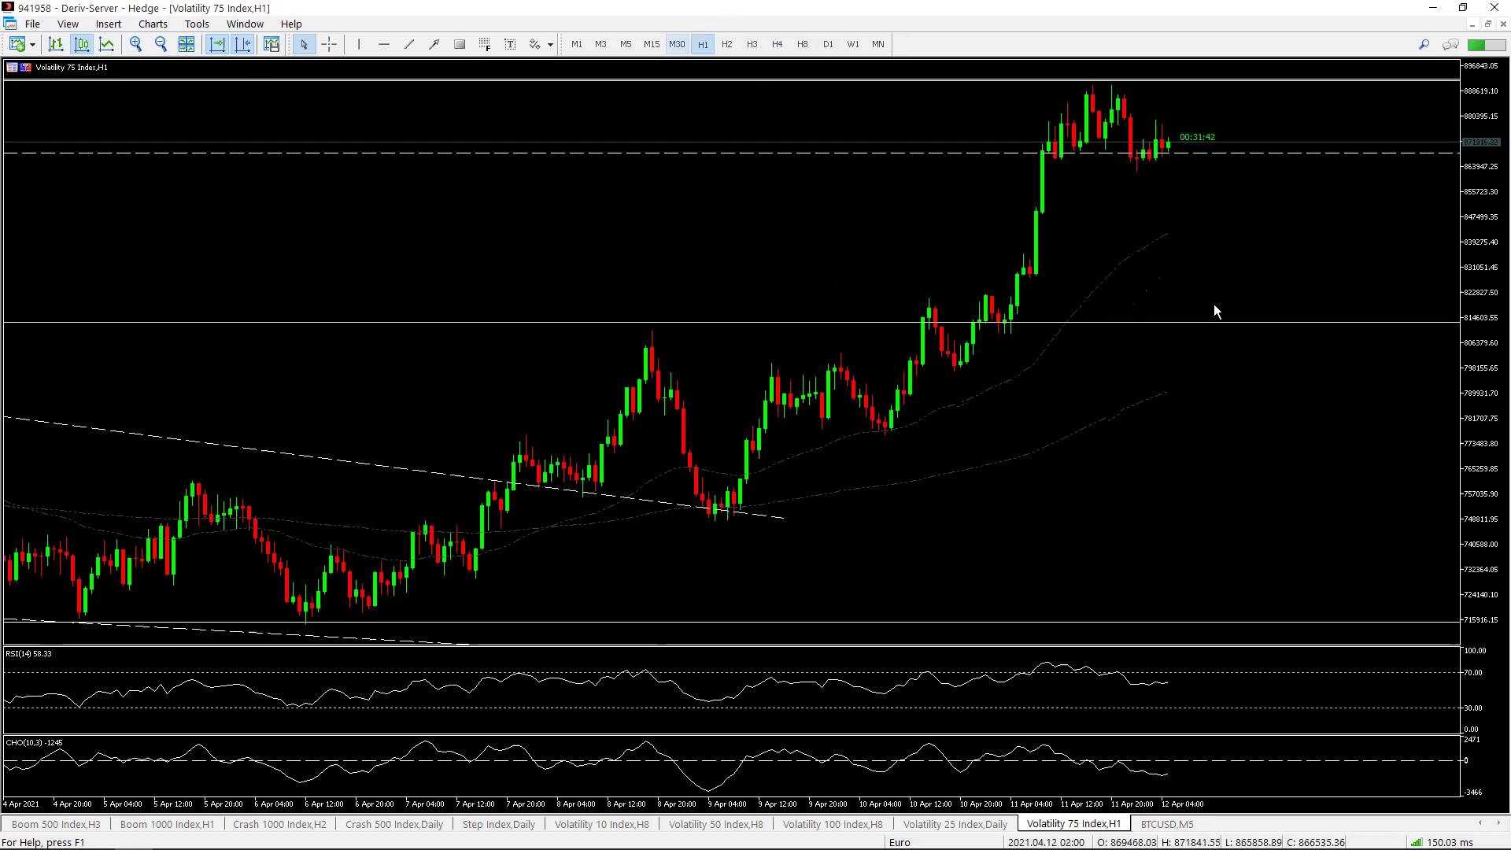
left_click(673, 45)
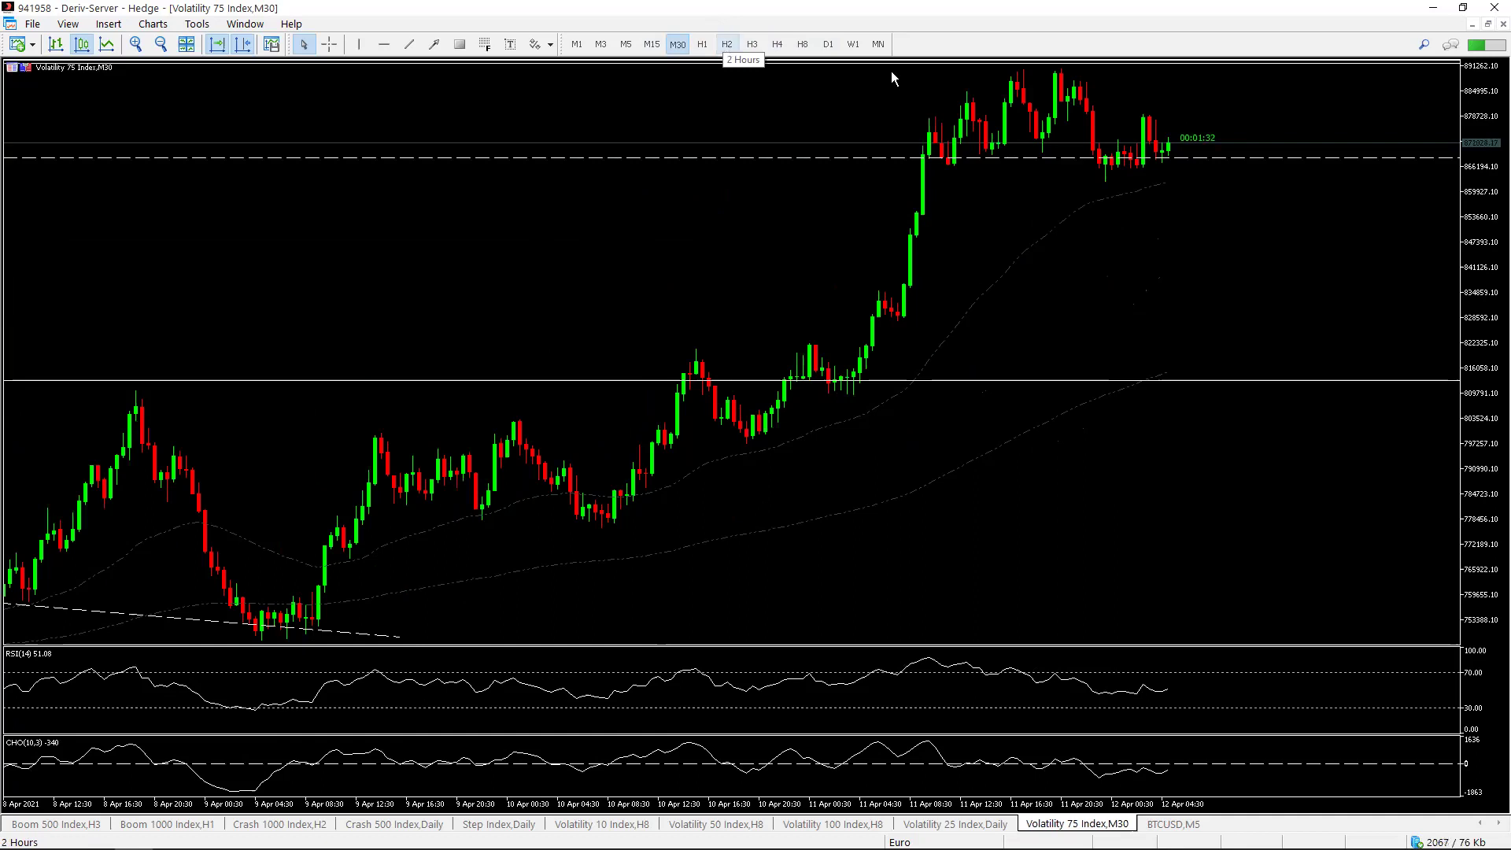
Return the Volatility 75 Index to the daily timeframe and revisit the Crash 500 Index's daily chart.
left_click(777, 45)
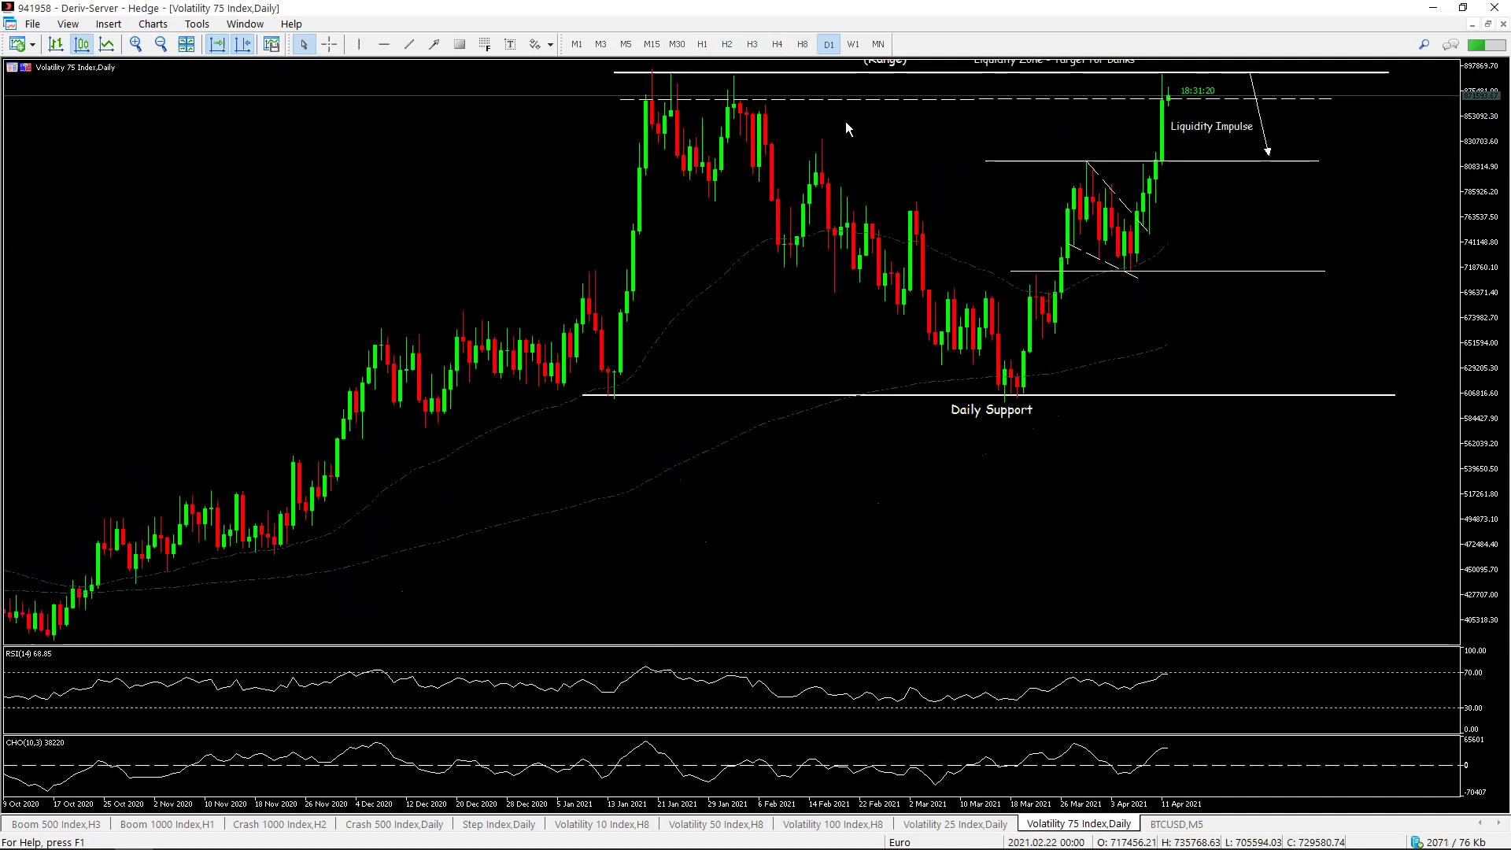
left_click(361, 825)
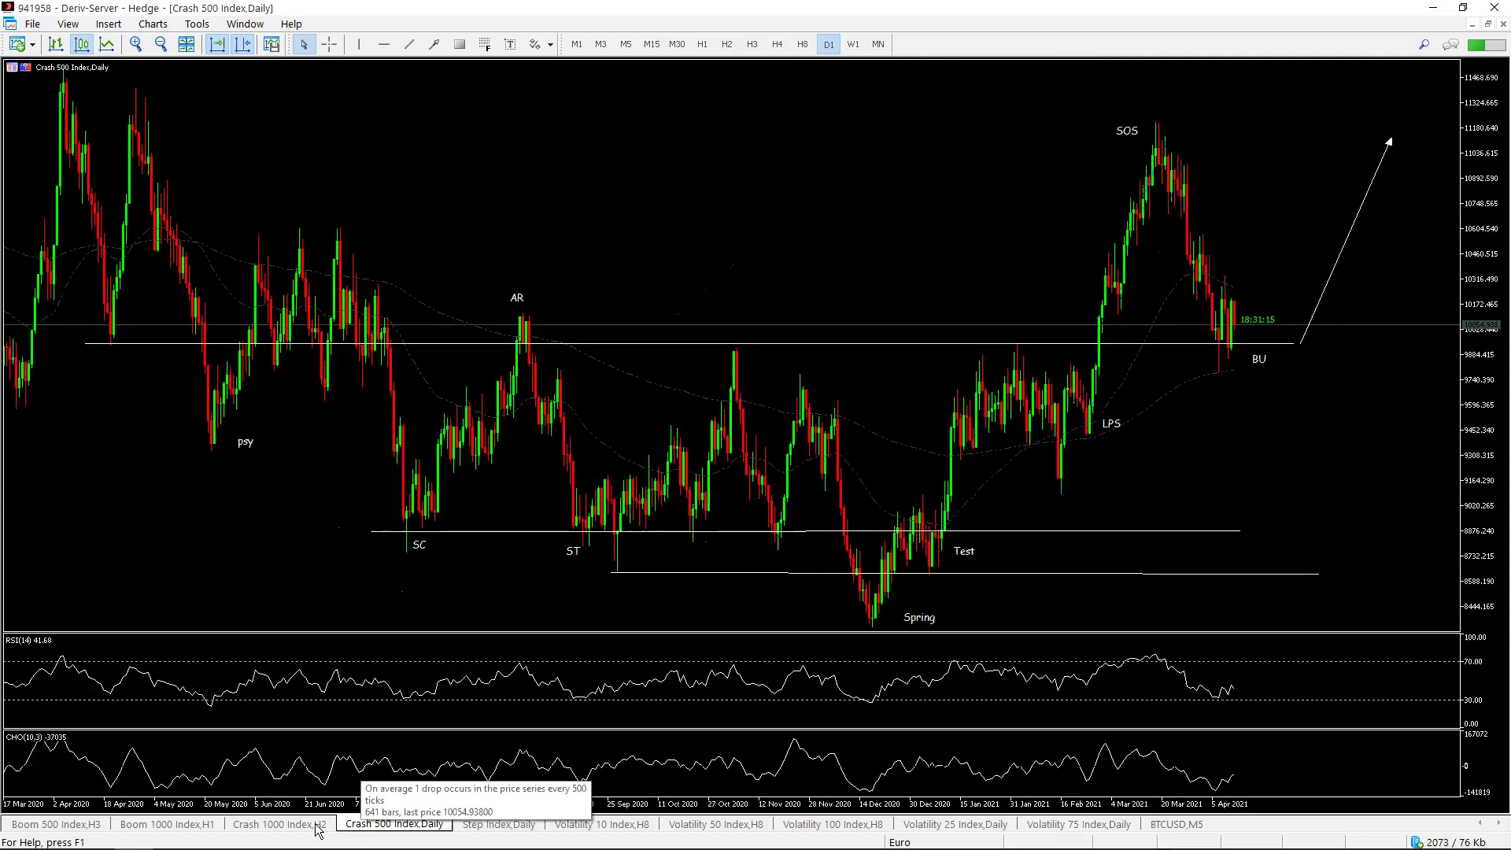
Examine the Crash 1000 Index on H2 and M30, comparing the latest candles with the earlier lows along the horizontal support line.
left_click(318, 828)
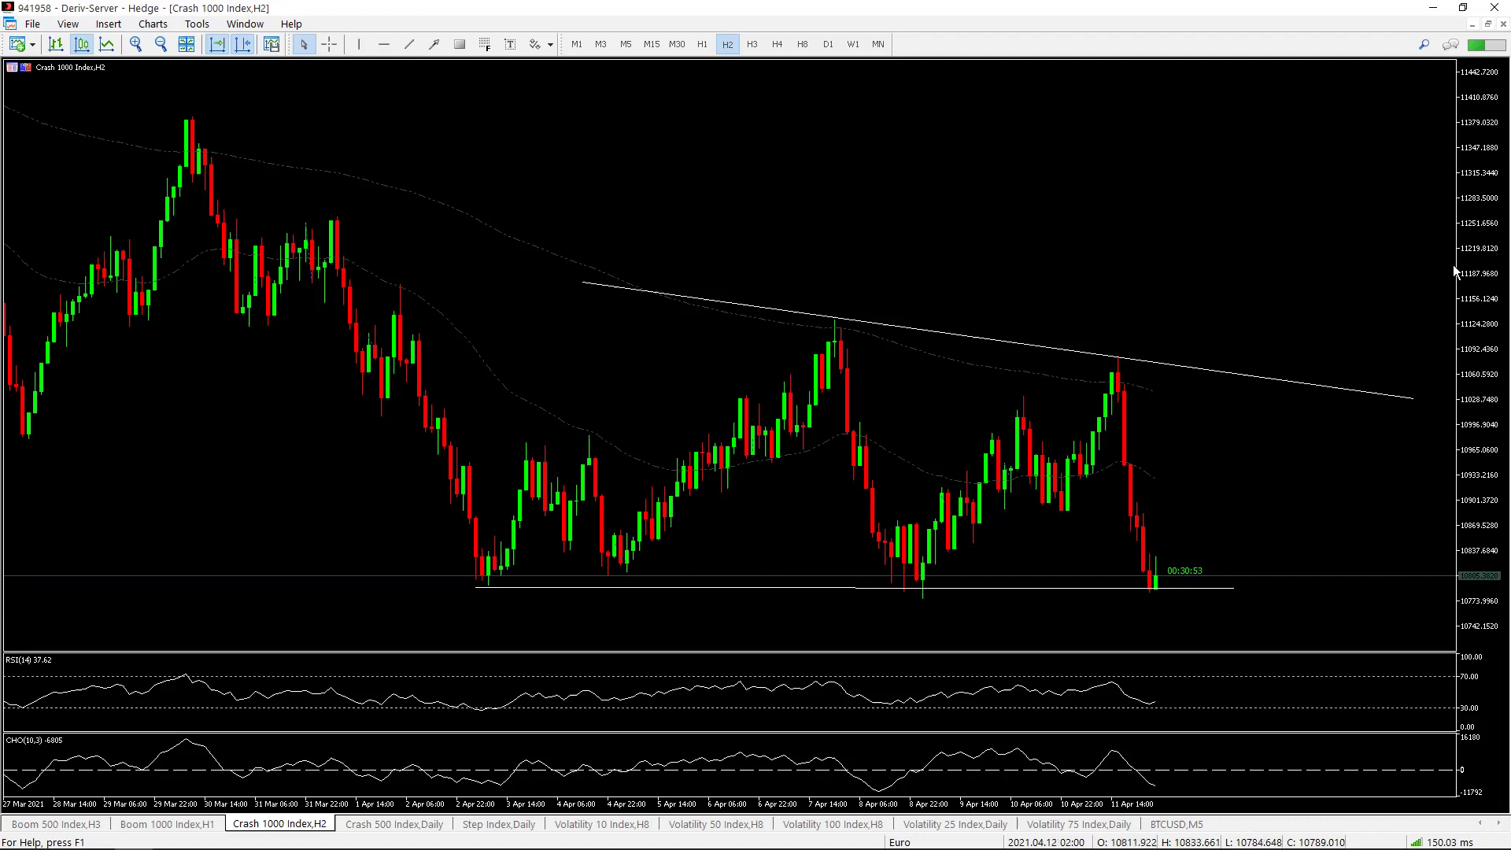
left_click_drag(1468, 233, 1470, 237)
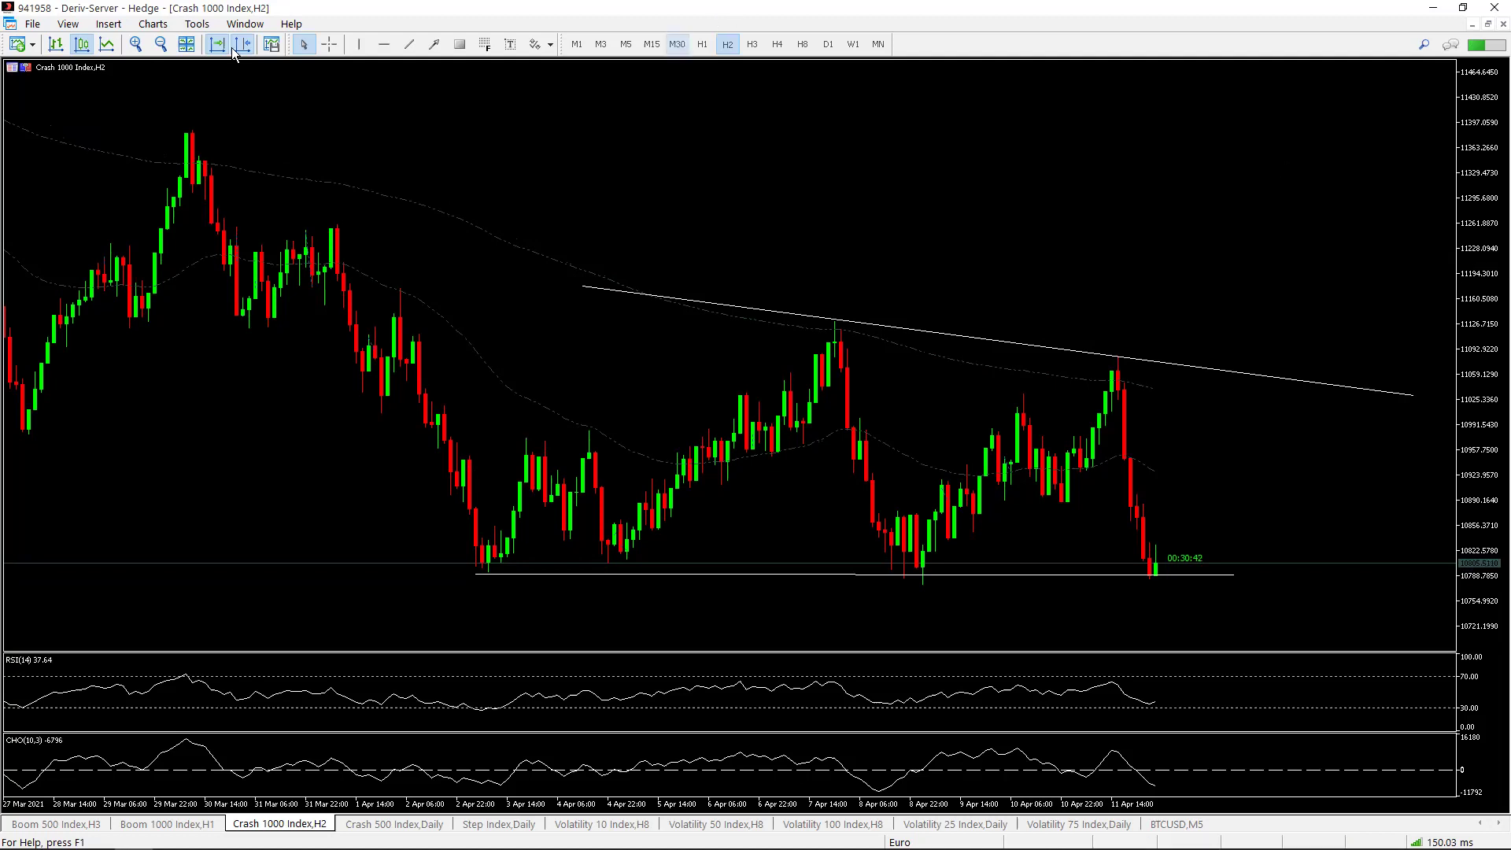
left_click(677, 44)
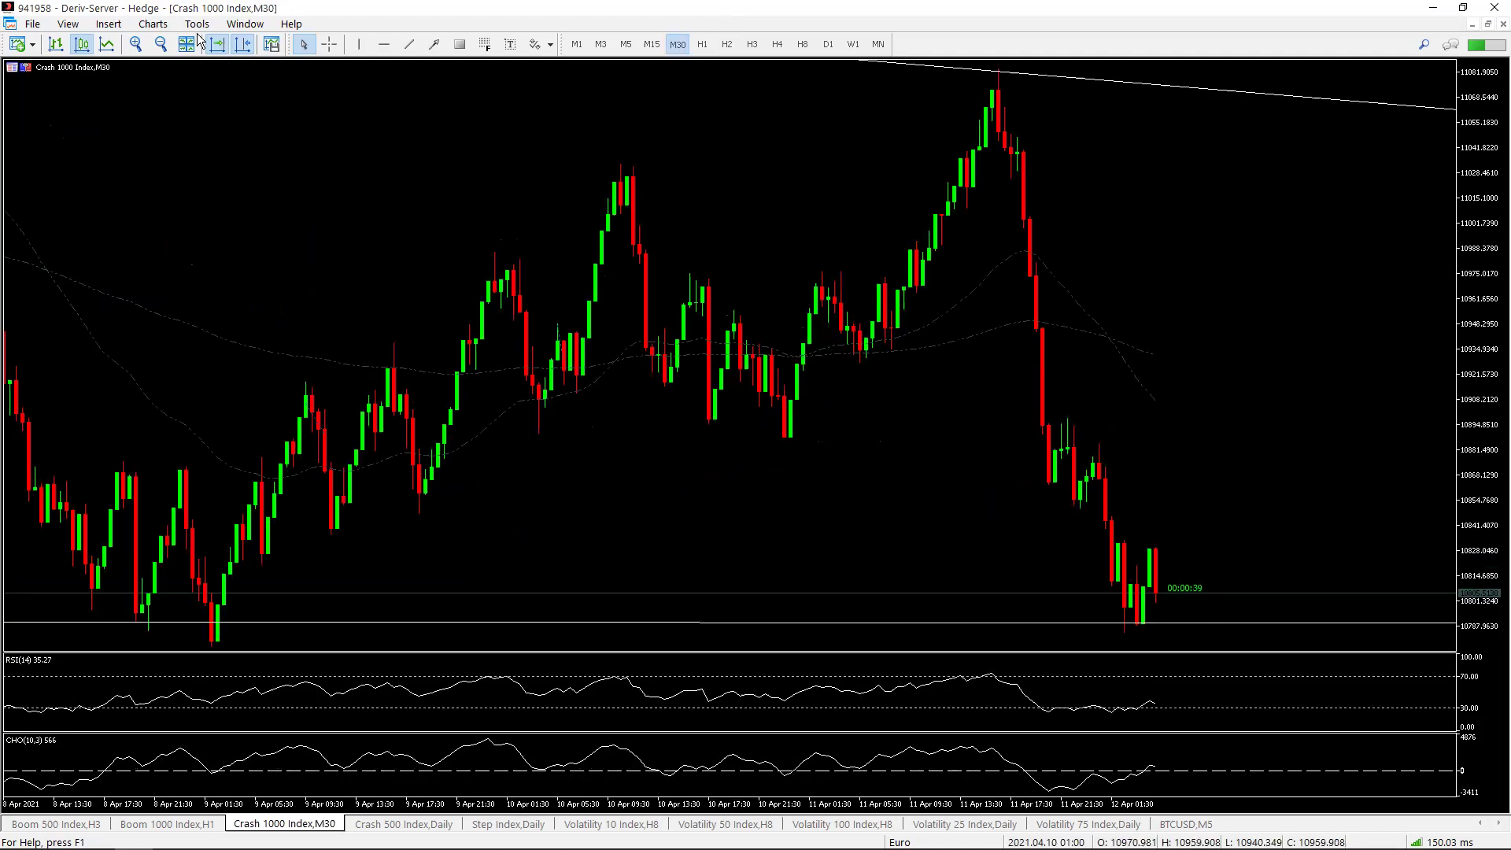
scroll(564, 538, "down", 5)
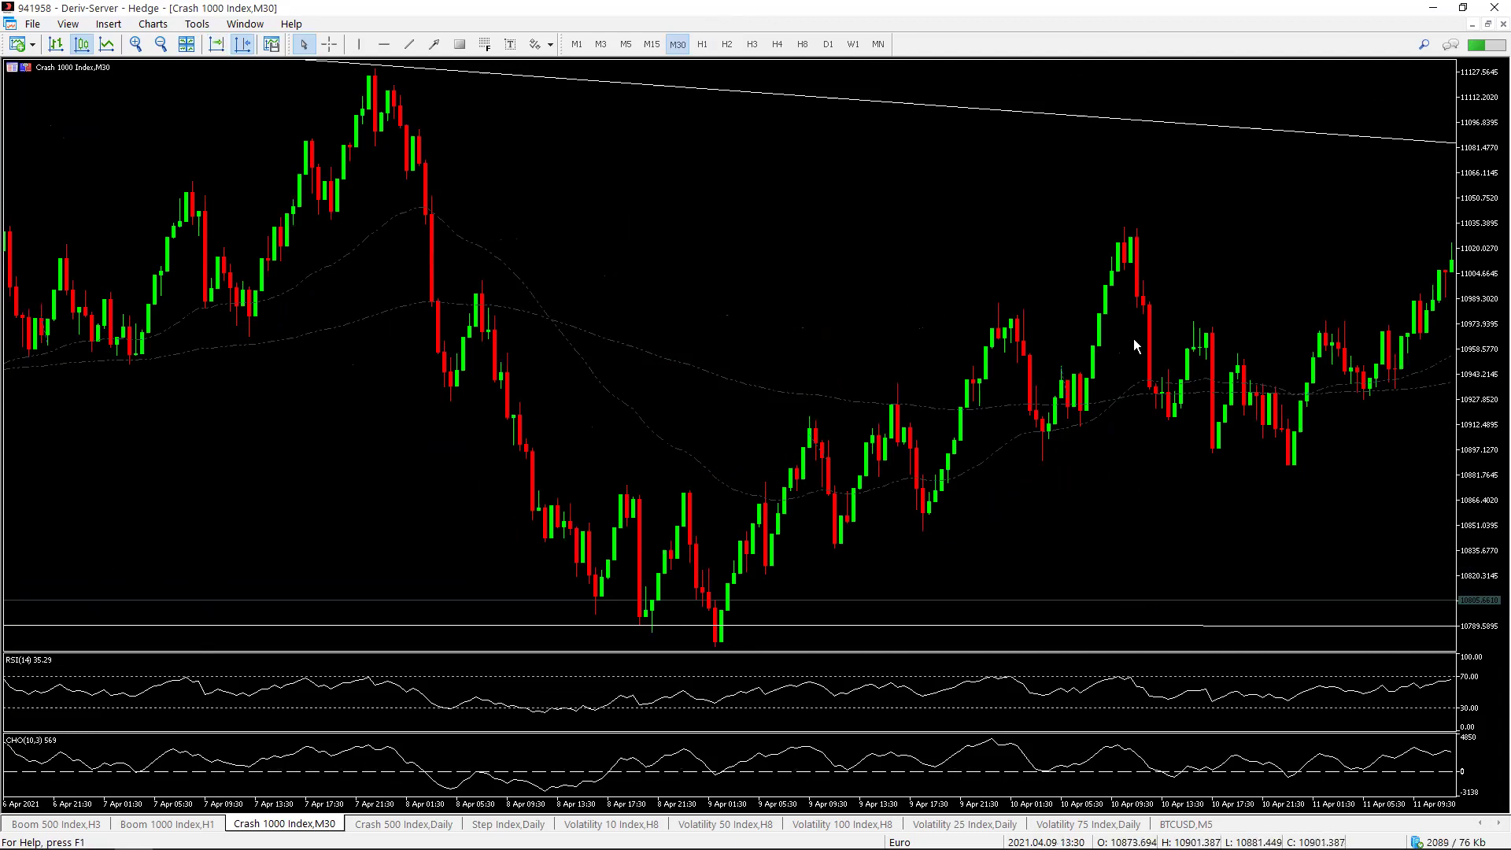
scroll(1102, 556, "down", 10)
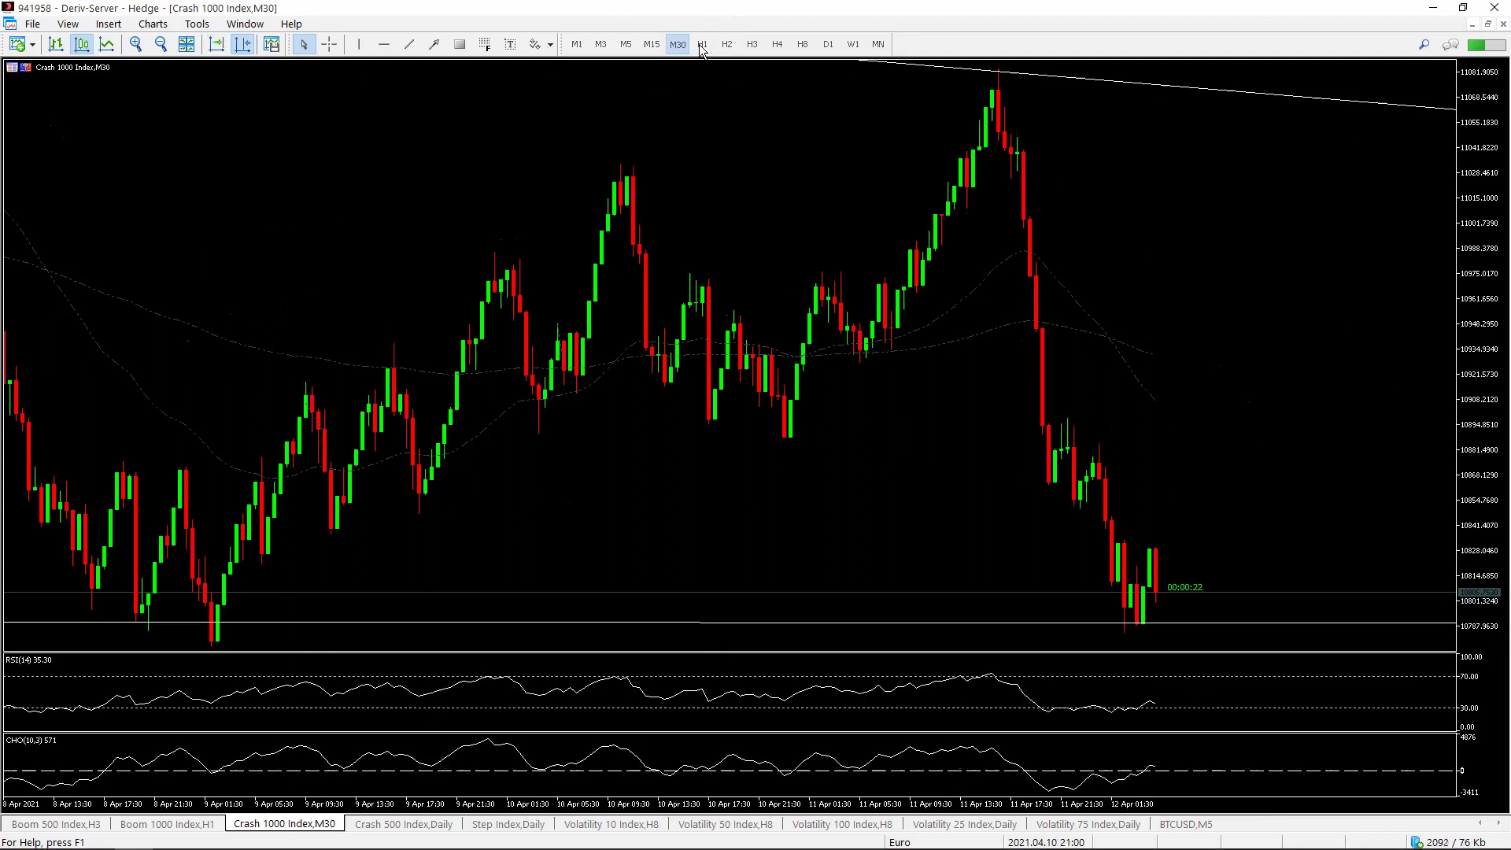
Step the Crash 1000 Index up through H1 to H2, bringing back auto scroll and compressing the price scale to show the full structure.
type("H1")
key("Return")
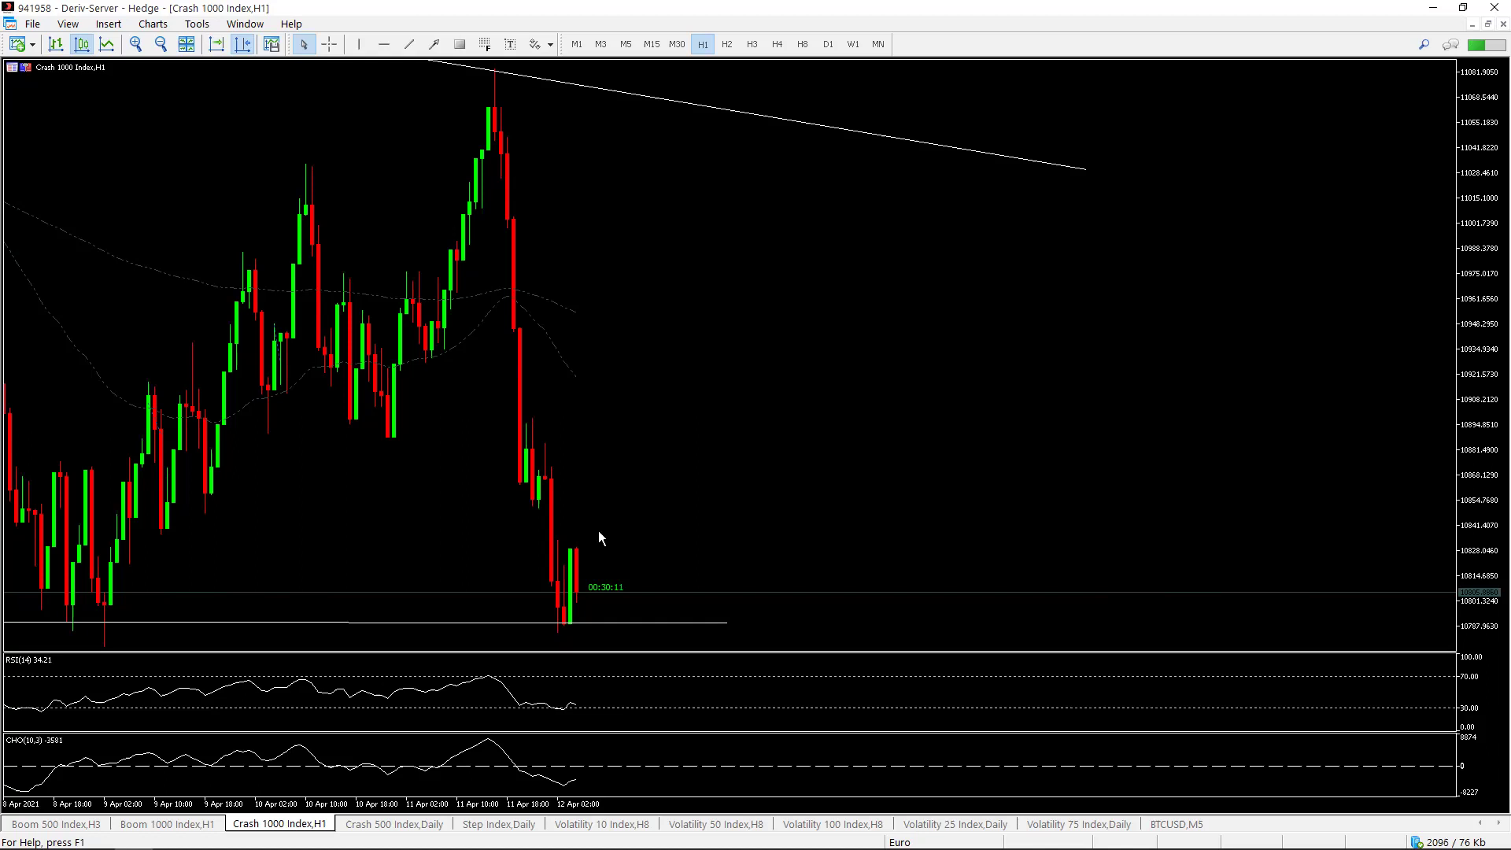
left_click(727, 44)
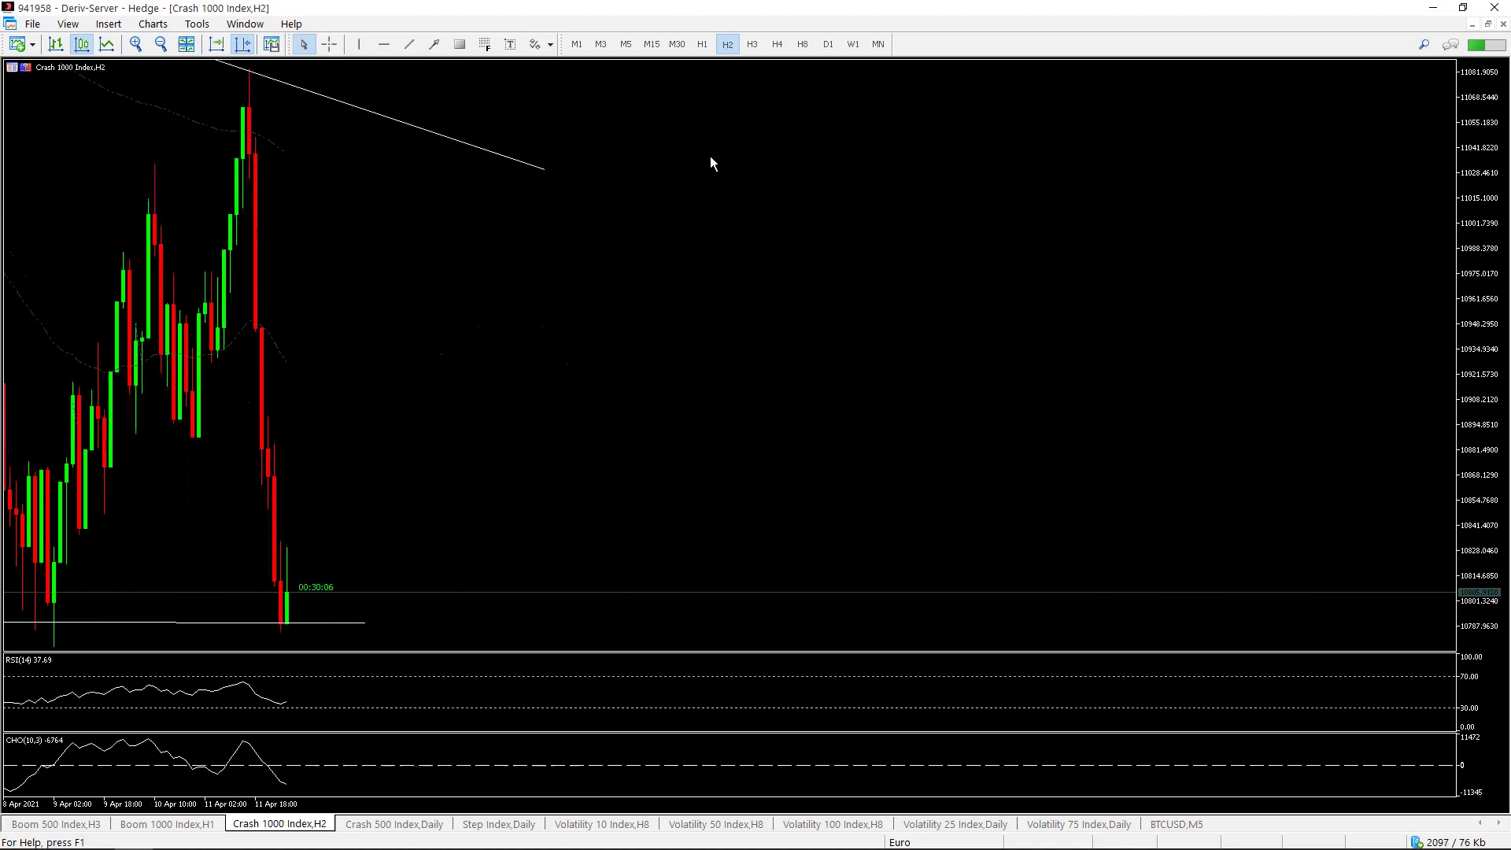
left_click(215, 44)
left_click(216, 44)
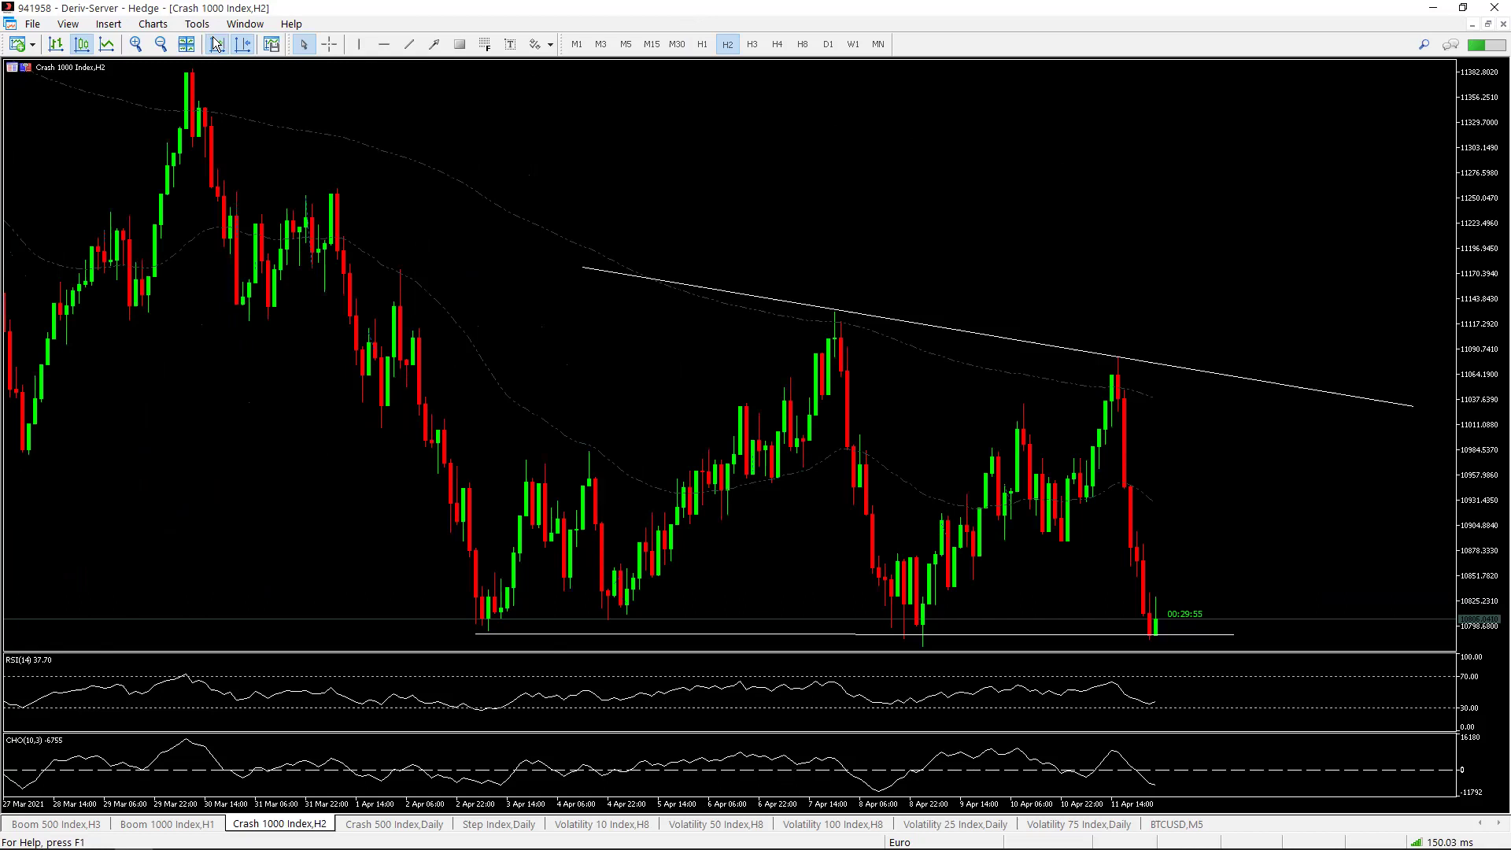
left_click_drag(1469, 173, 1468, 224)
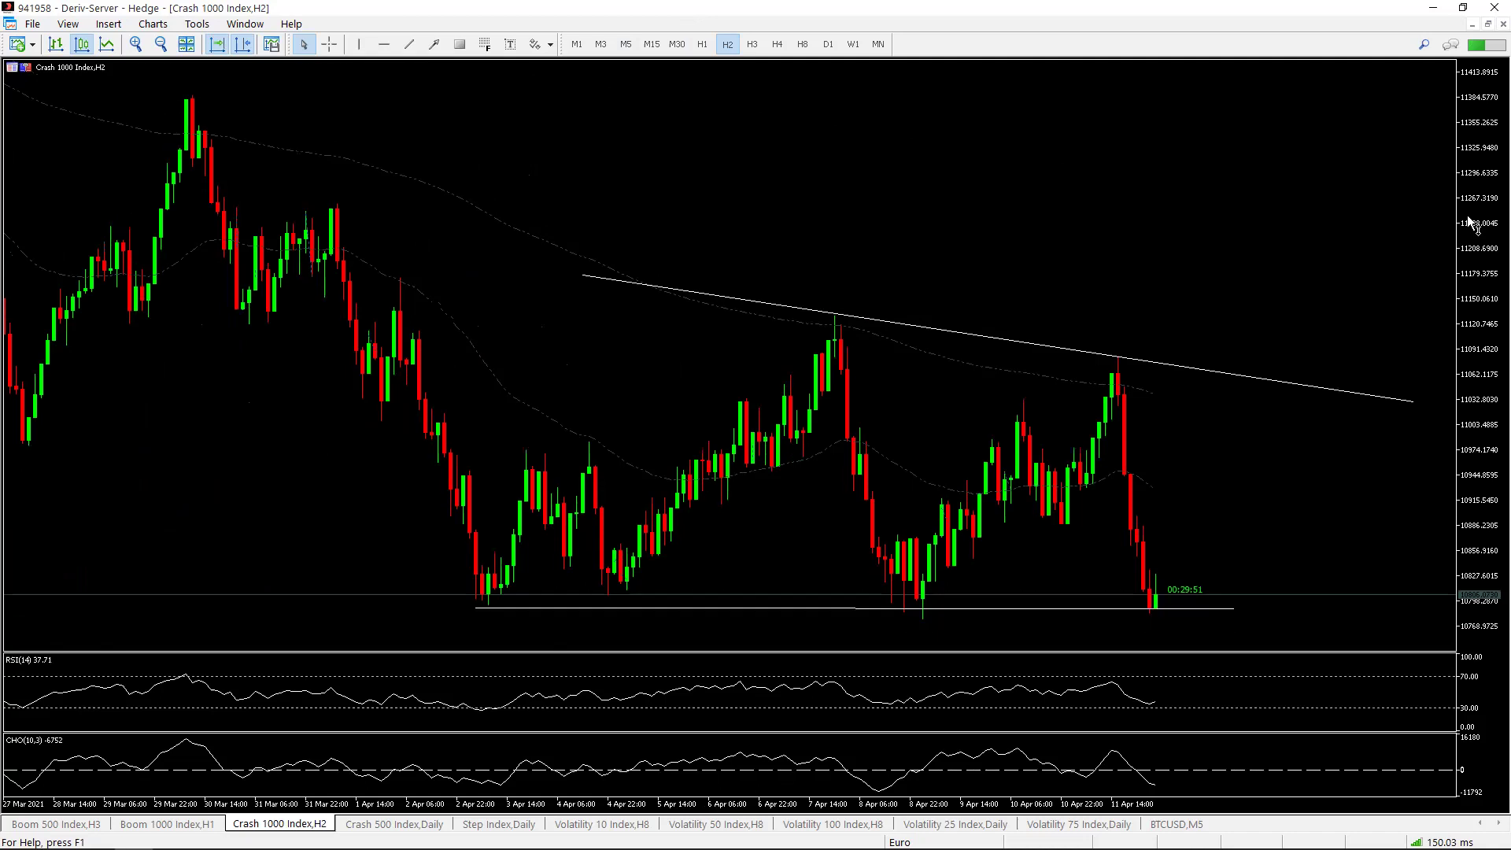